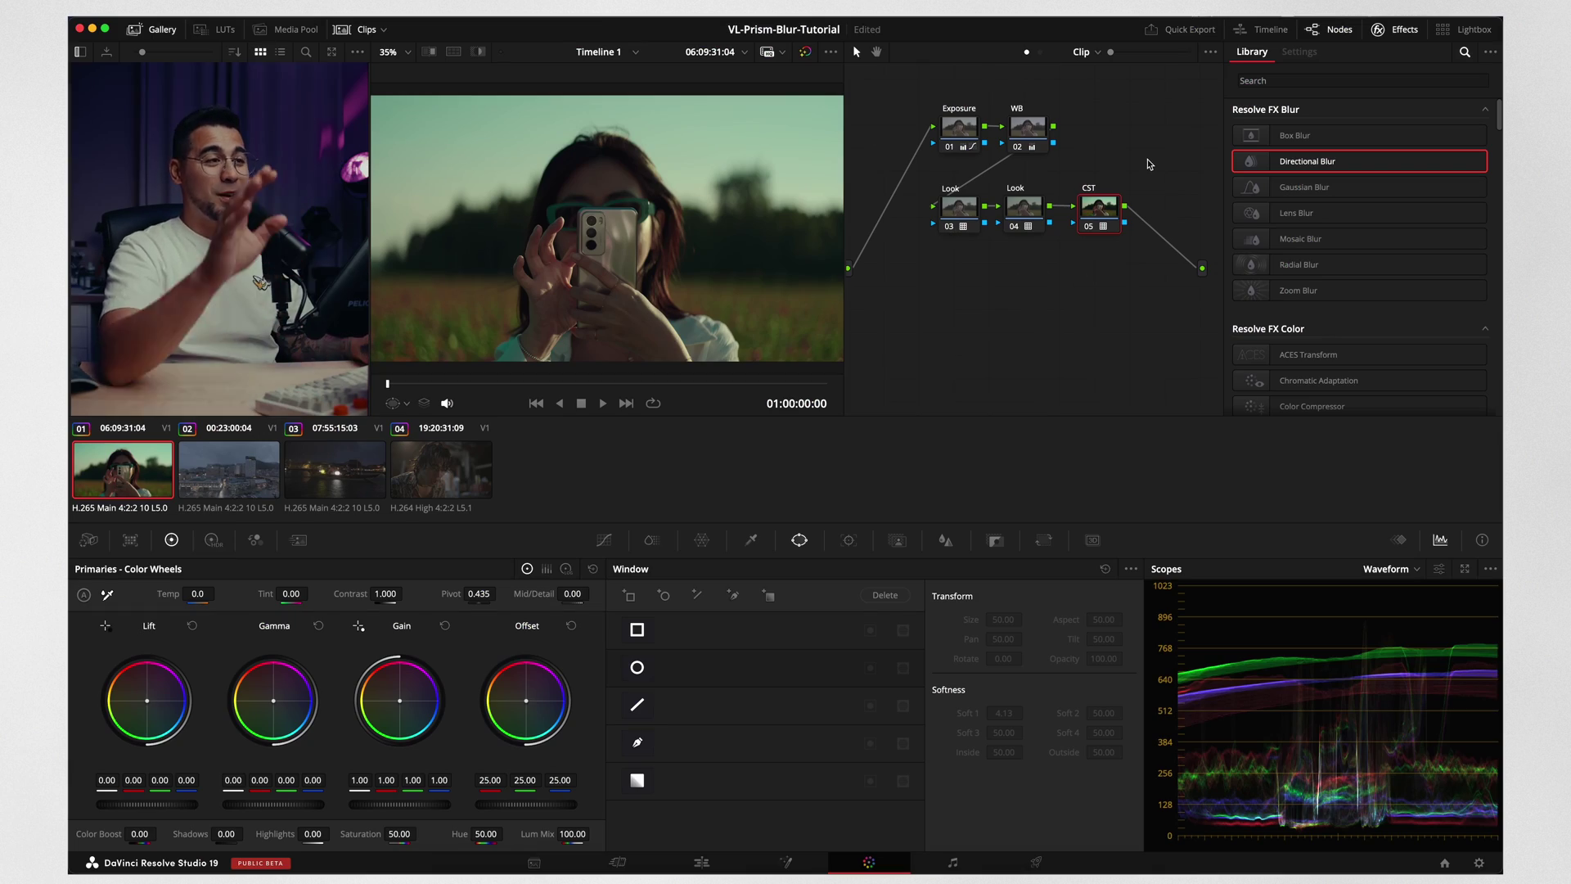
Add node 06 after the CST node and place it below the main node chain
key("alt+s")
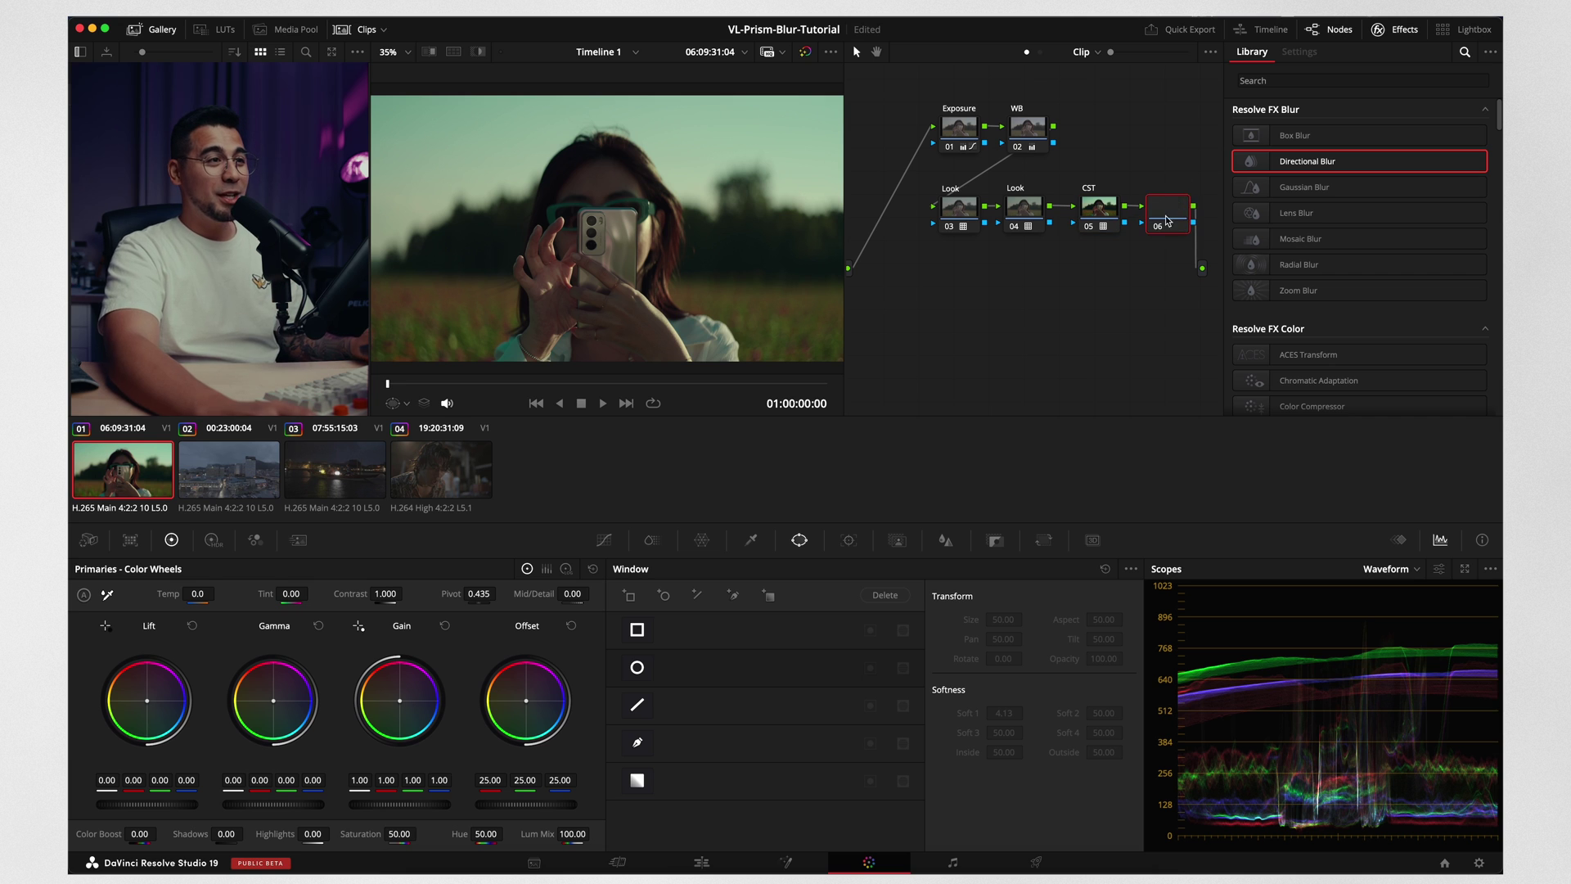
left_click_drag(1140, 238, 952, 308)
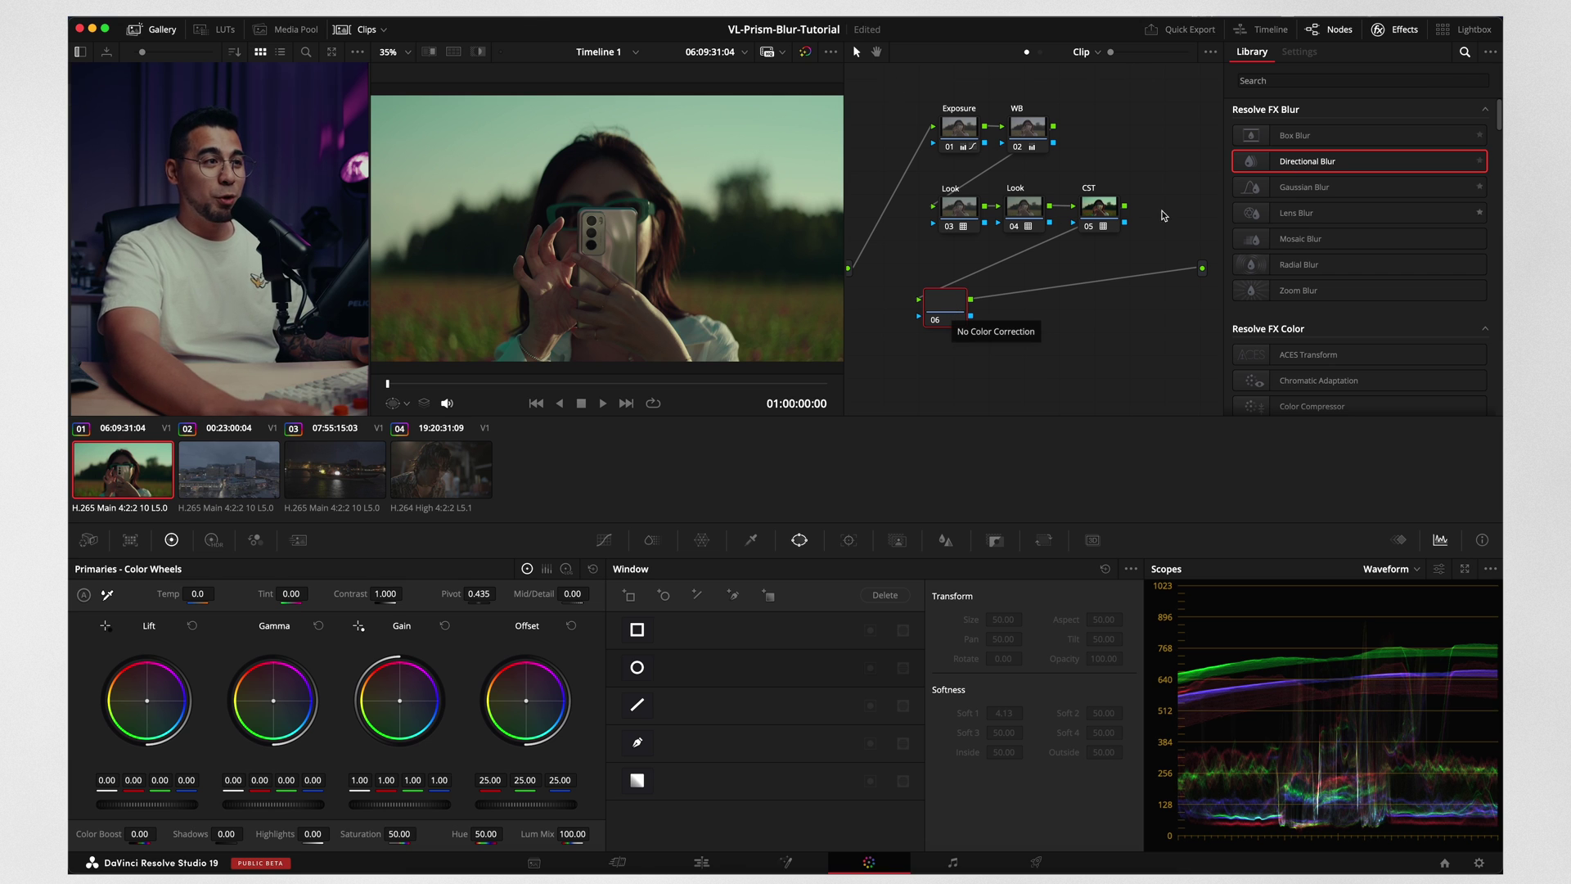
left_click_drag(953, 308, 954, 297)
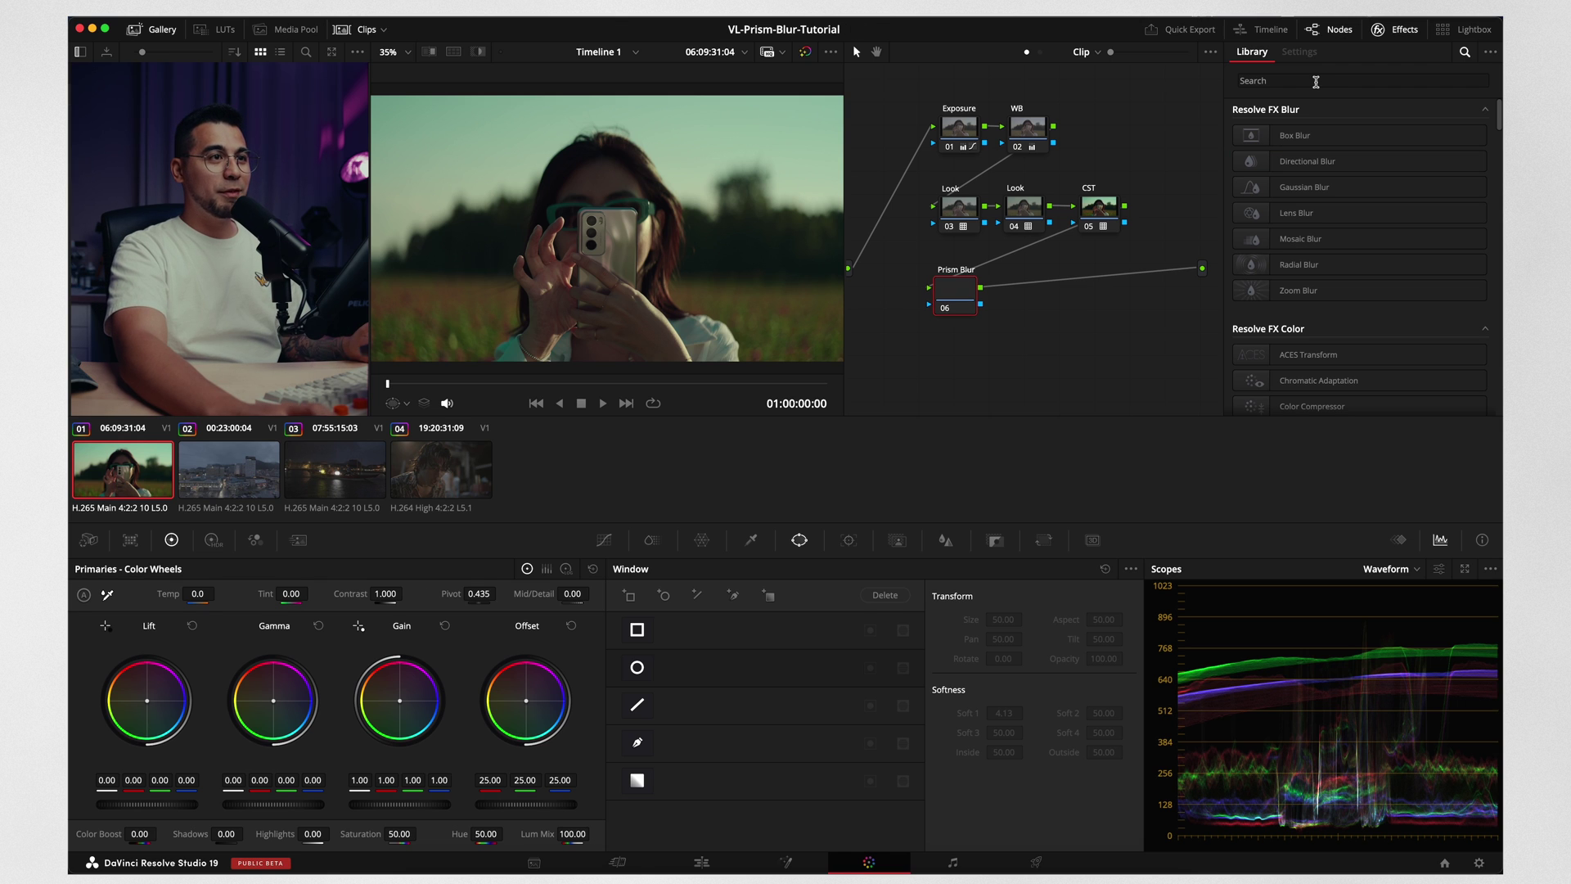
left_click(1316, 82)
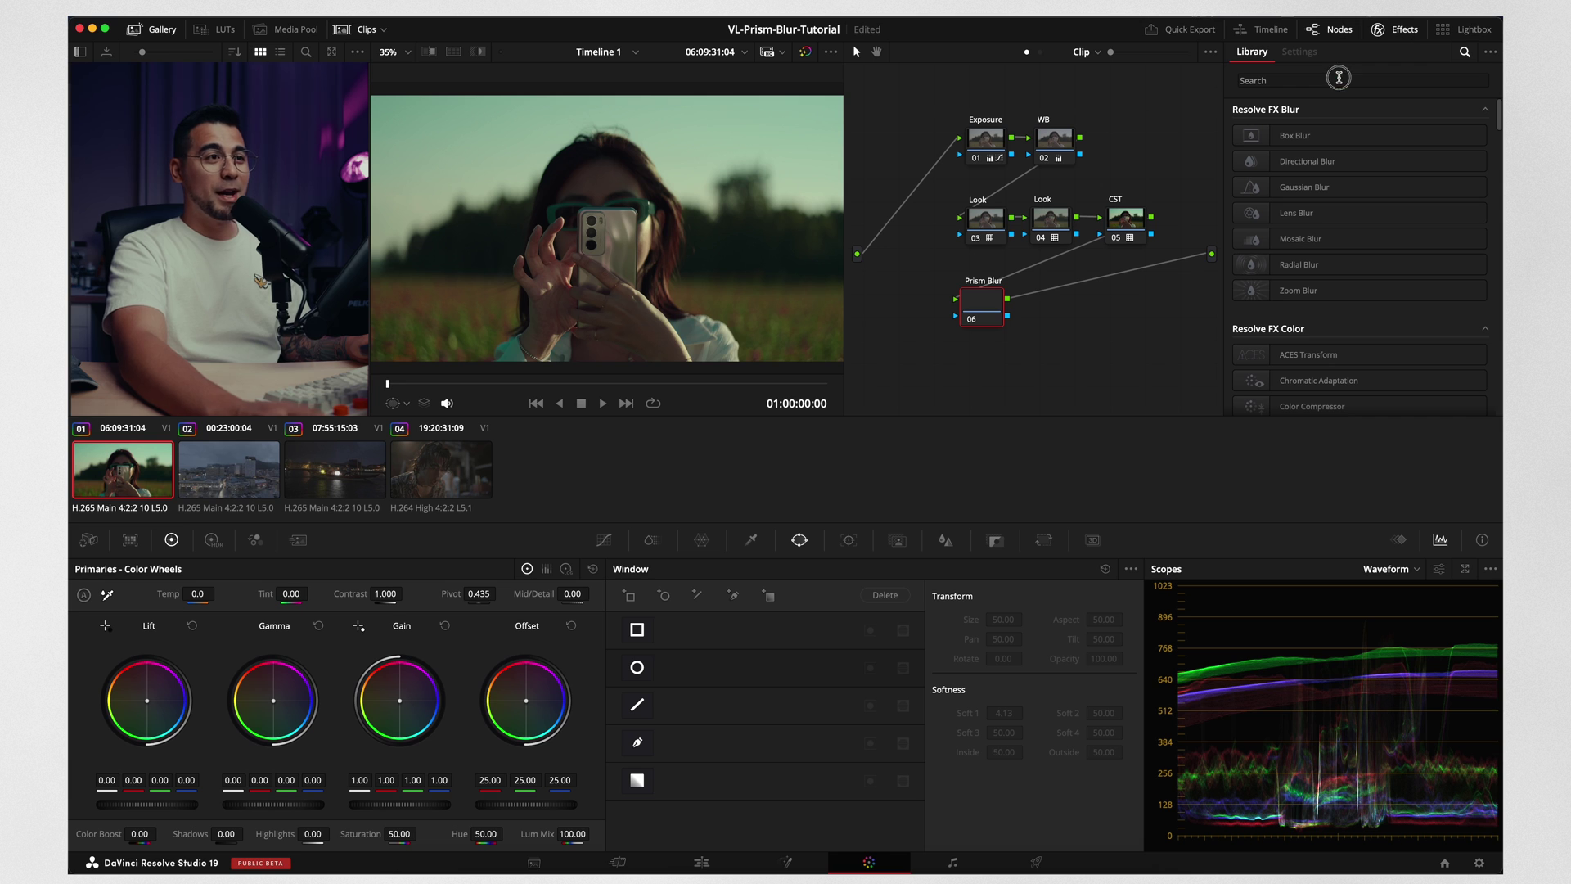
Search the Effects Library for 'prism' and apply Prism Blur to node 06
left_click(1339, 78)
type("prism")
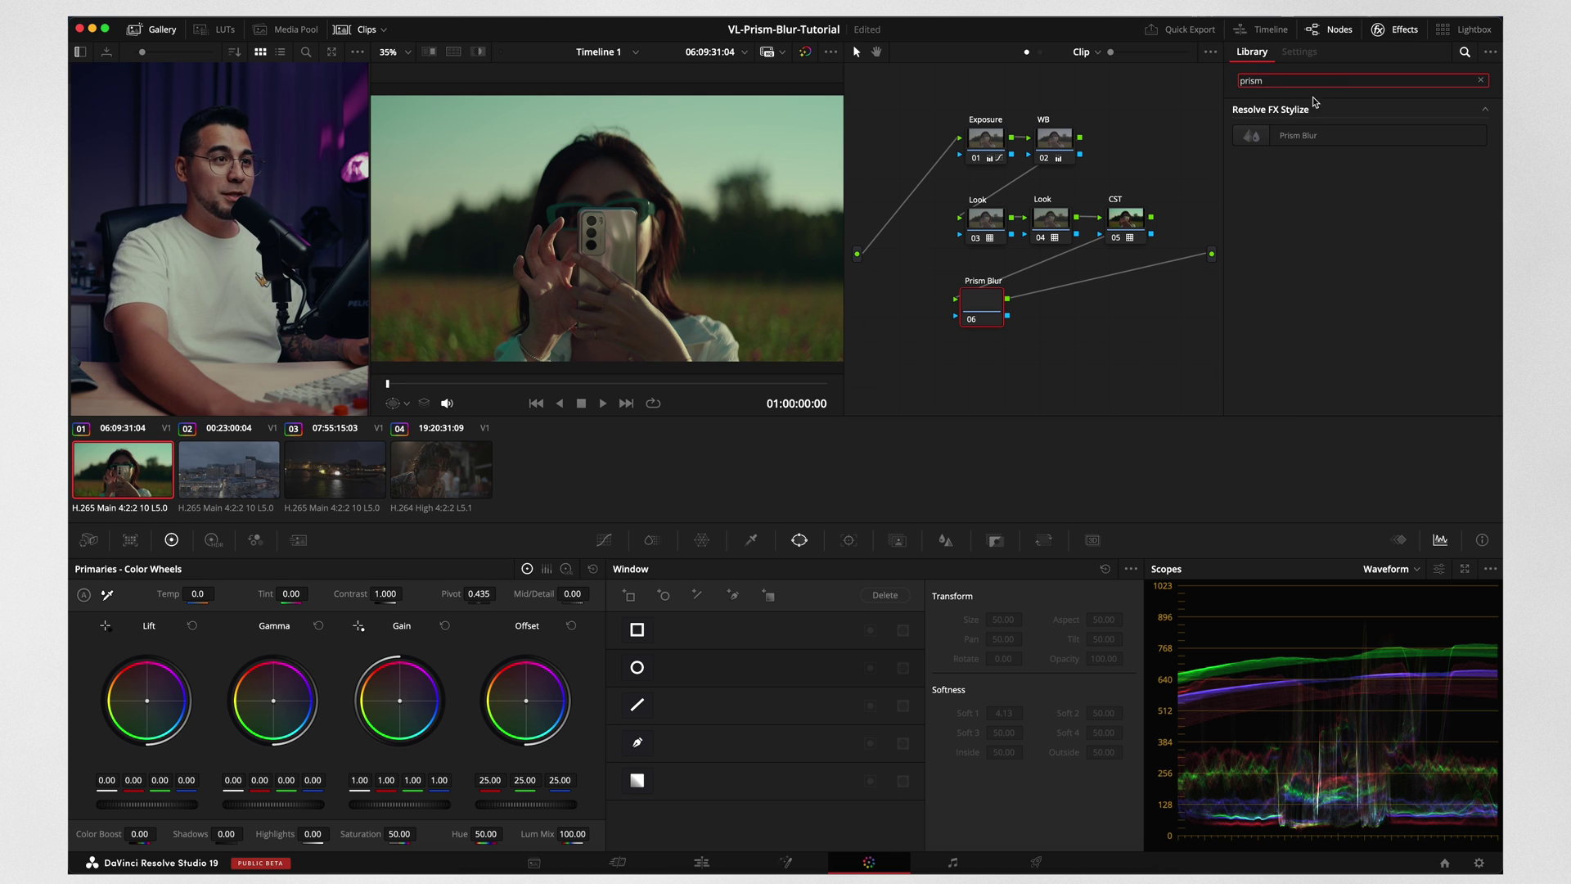
left_click_drag(1301, 135, 993, 313)
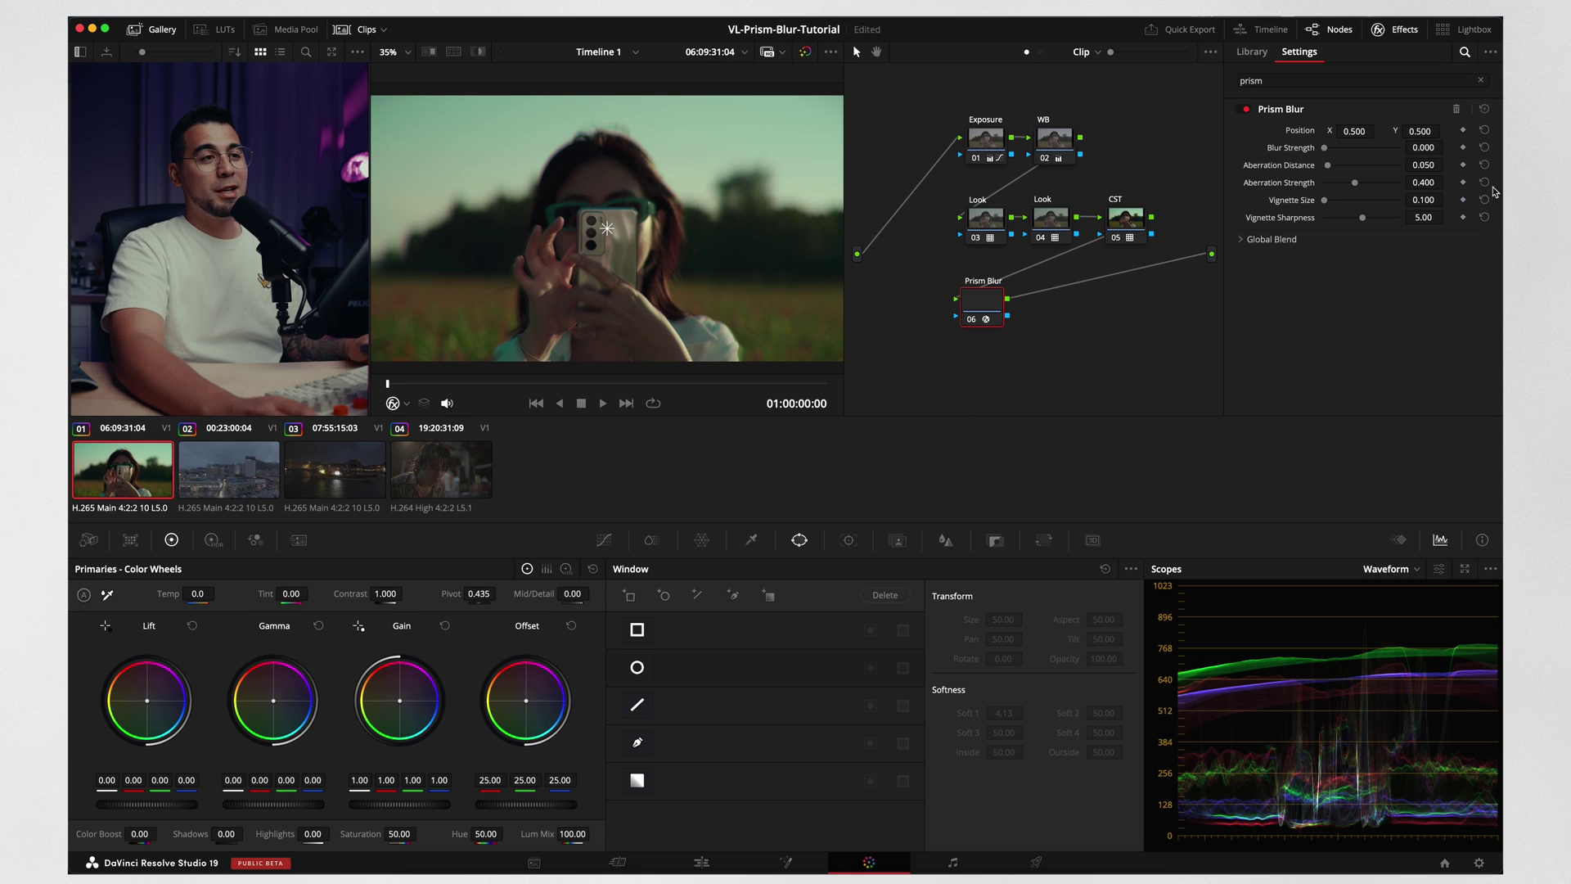
Set Prism Blur's Aberration Strength to 1.000 and Aberration Distance to about 0.119
left_click_drag(1431, 168, 1421, 173)
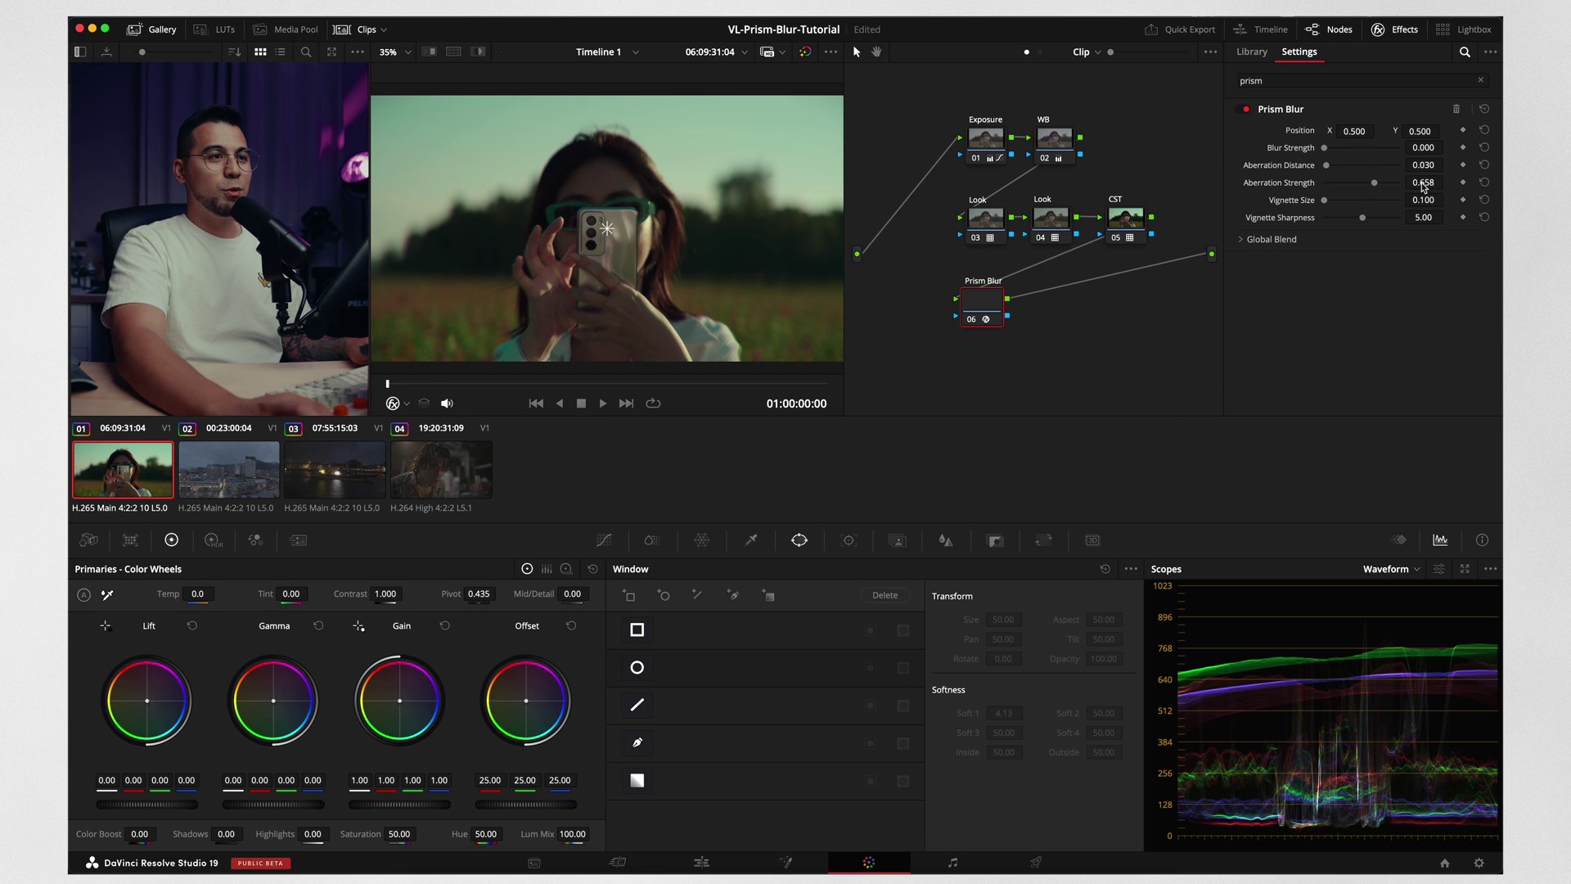
left_click_drag(1371, 183, 1400, 182)
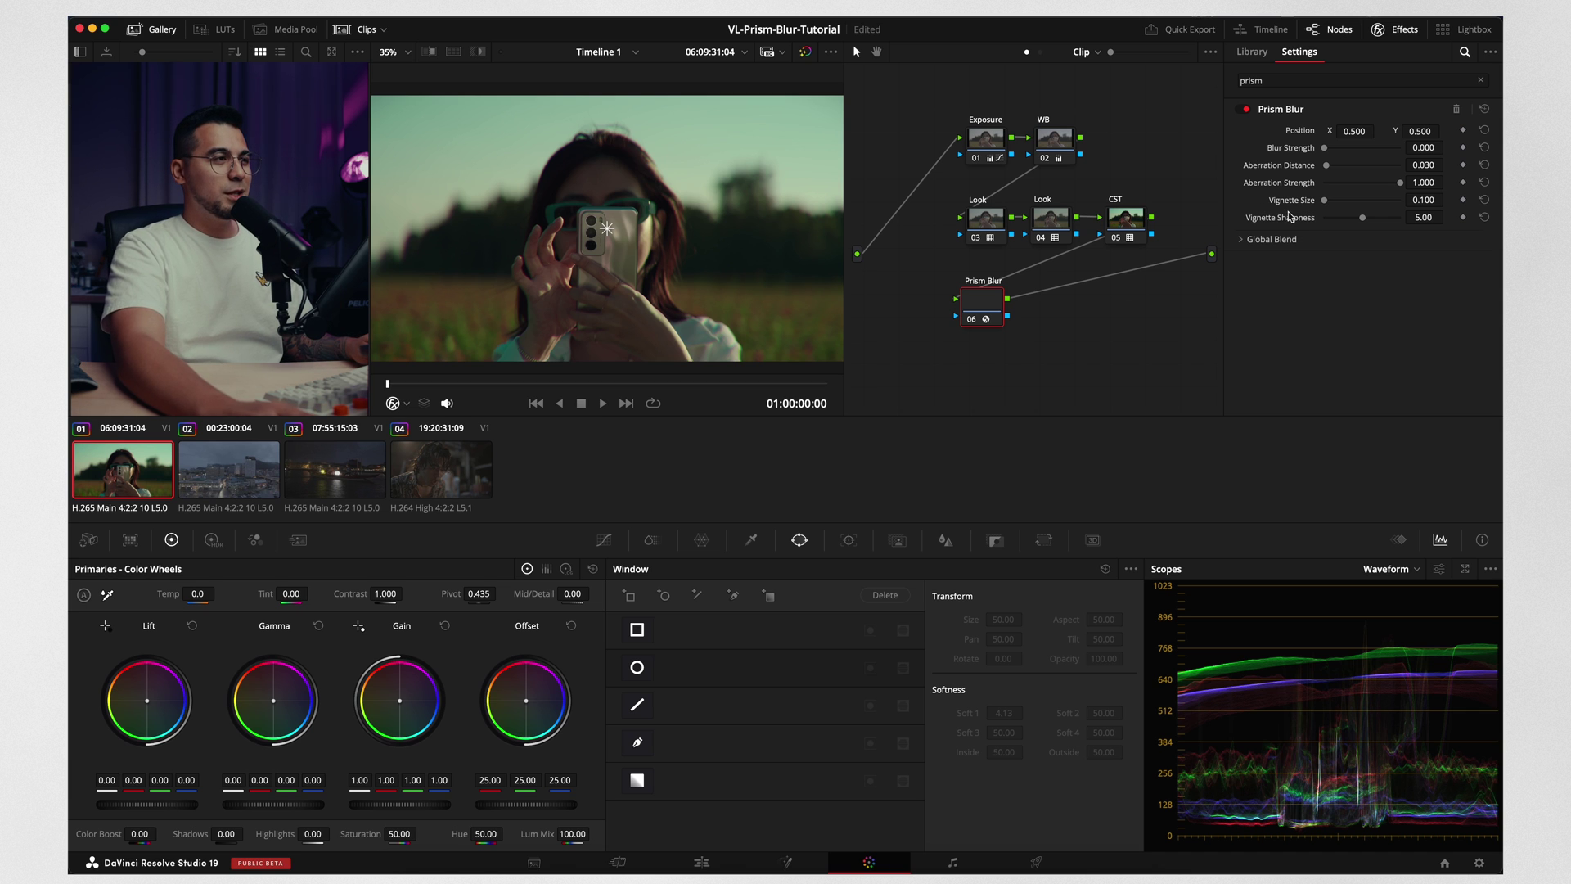
left_click_drag(1326, 165, 1463, 187)
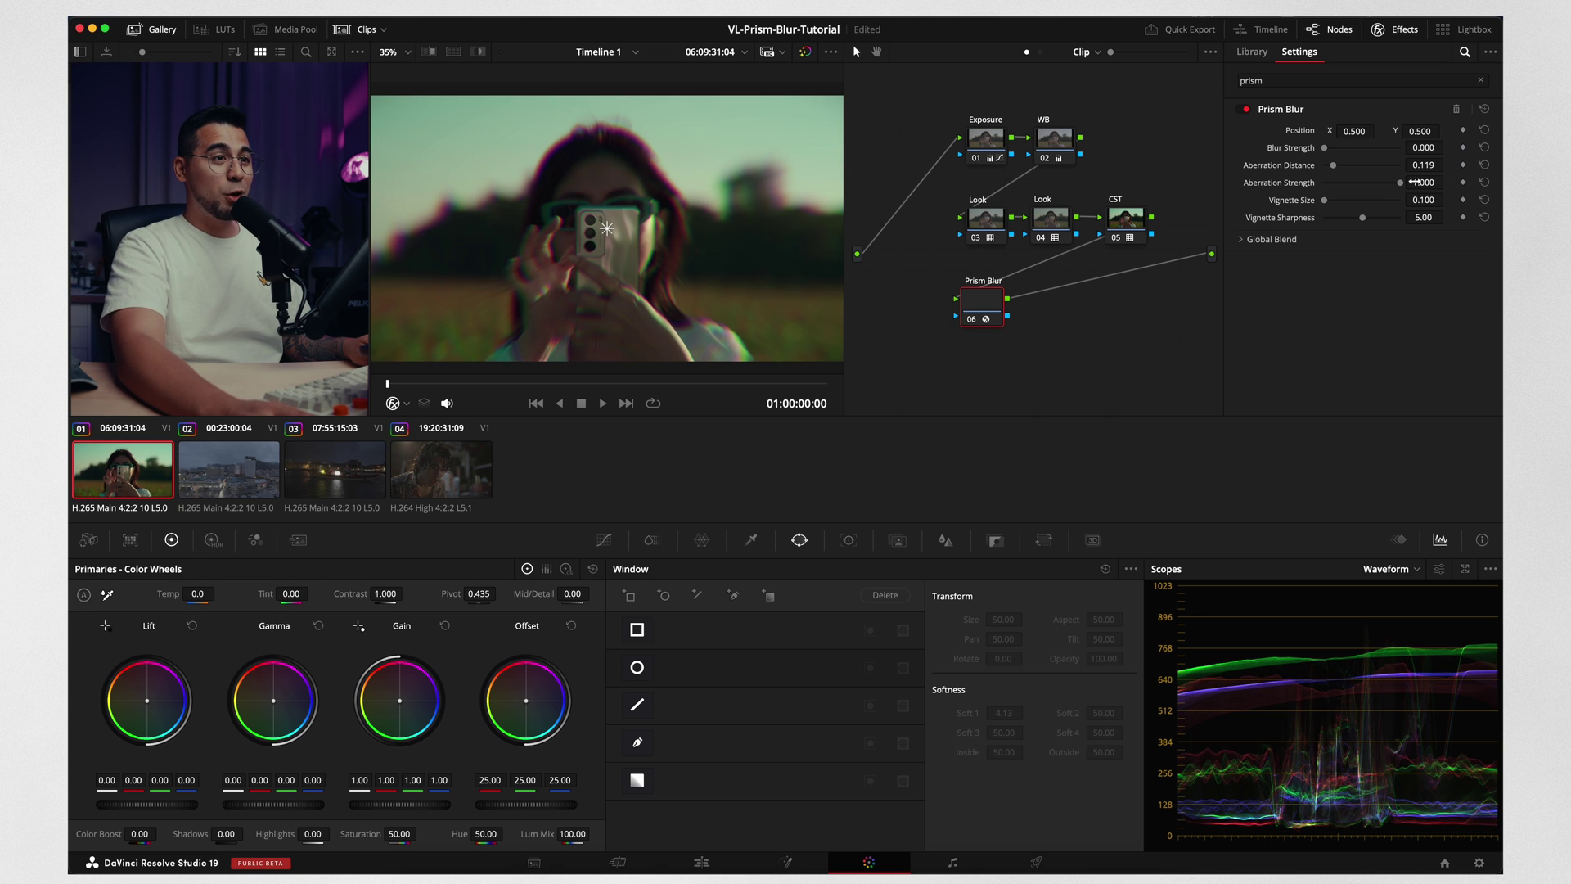
Dial Prism Blur's Aberration Distance back to 0.020 to shrink the fringing
left_click_drag(1333, 173, 1389, 175)
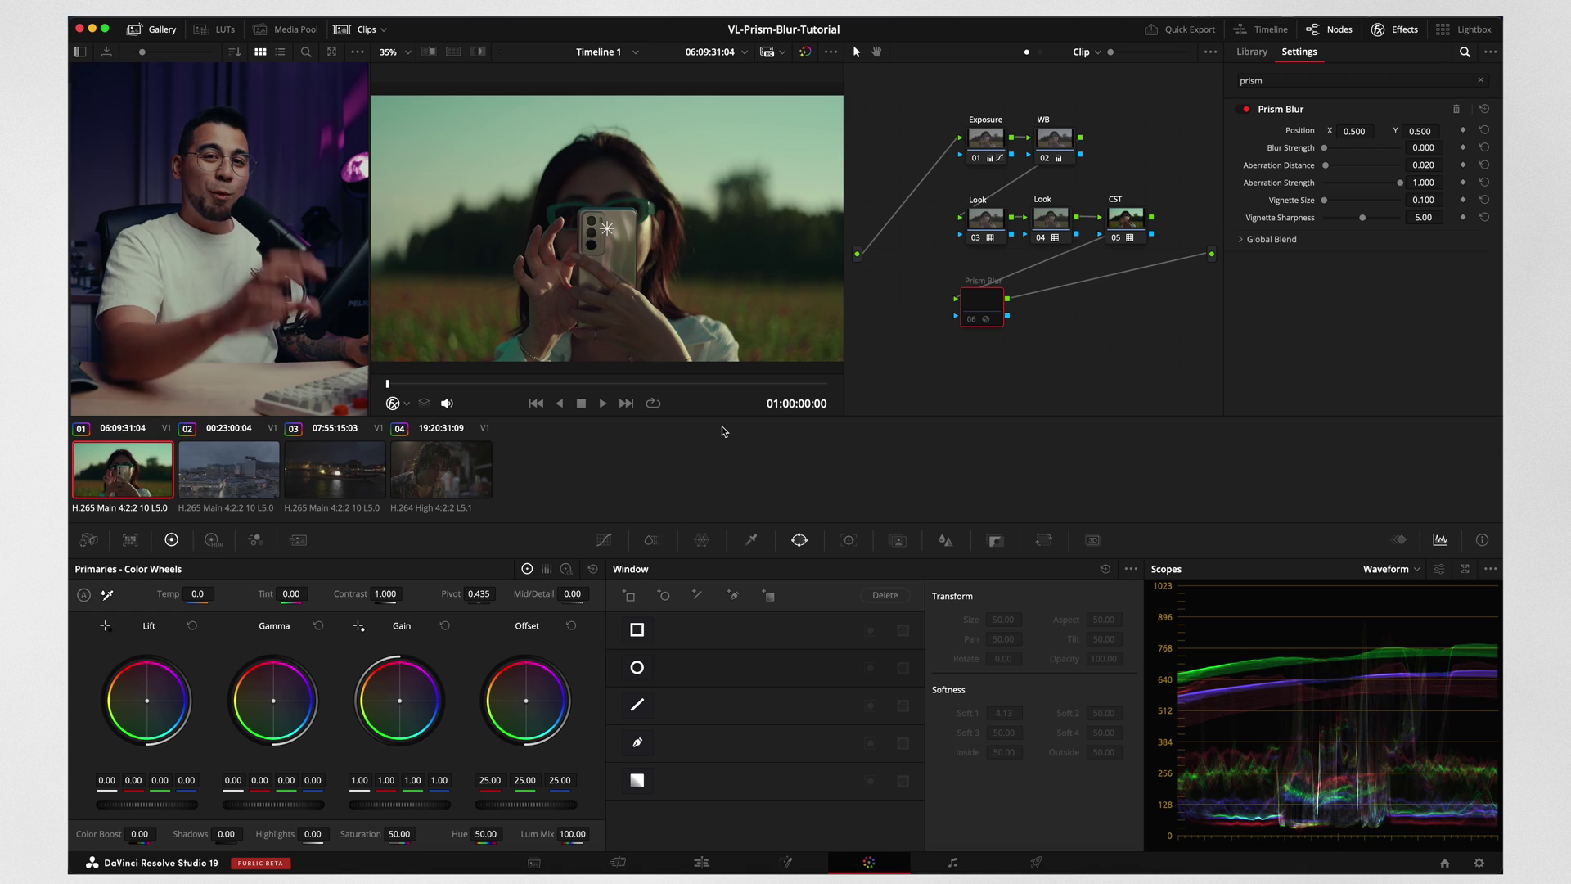
Re-enable node 06, add a Circle power window, and show its outline in the viewer
key("ctrl+d")
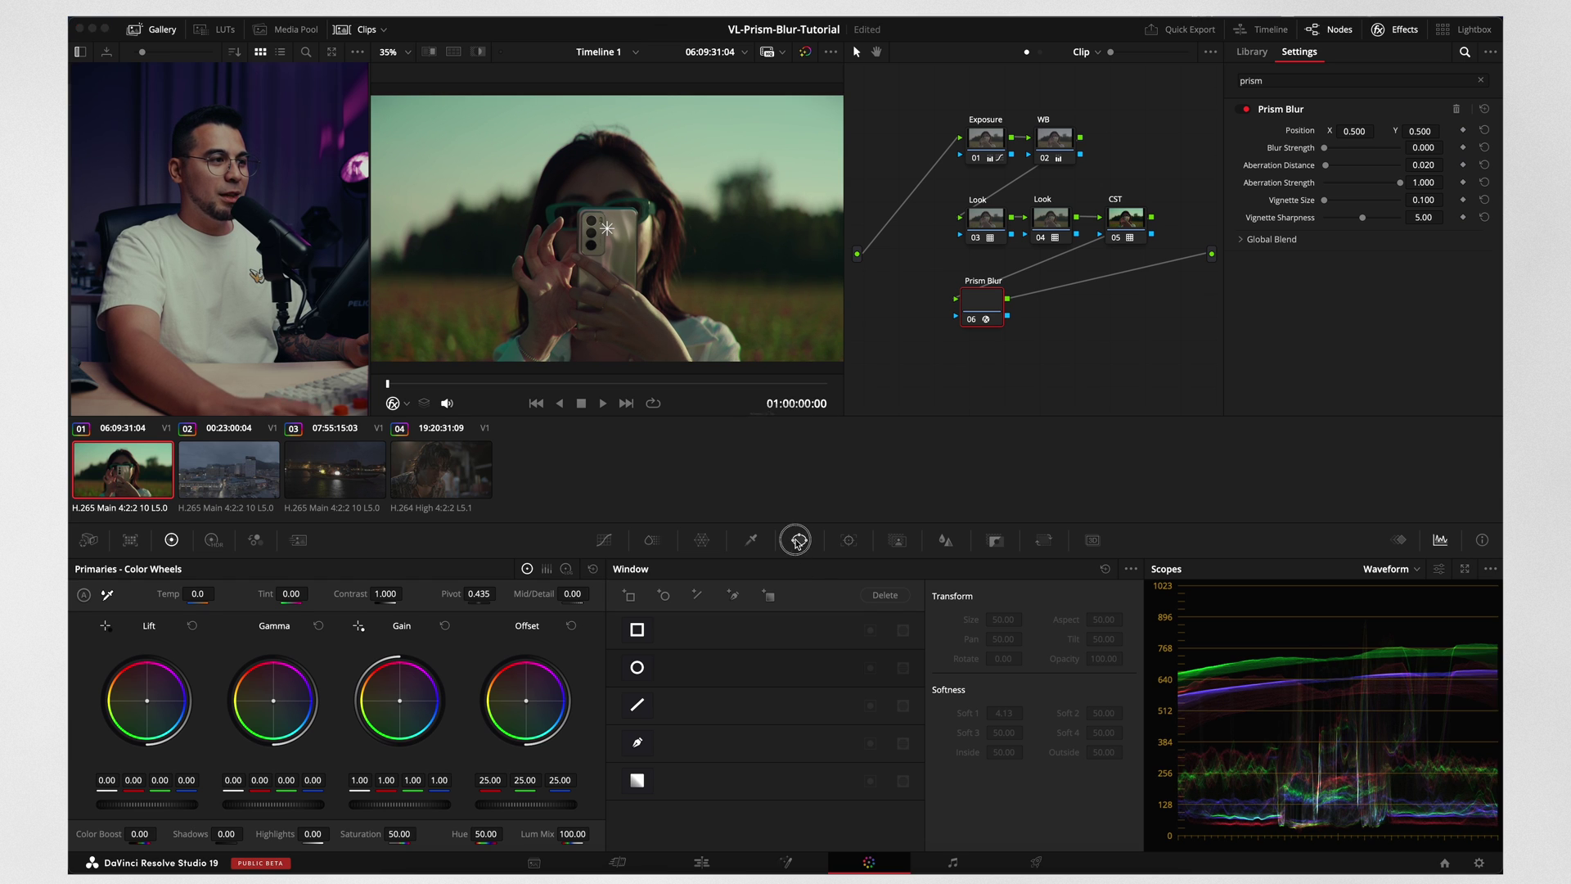
left_click(636, 667)
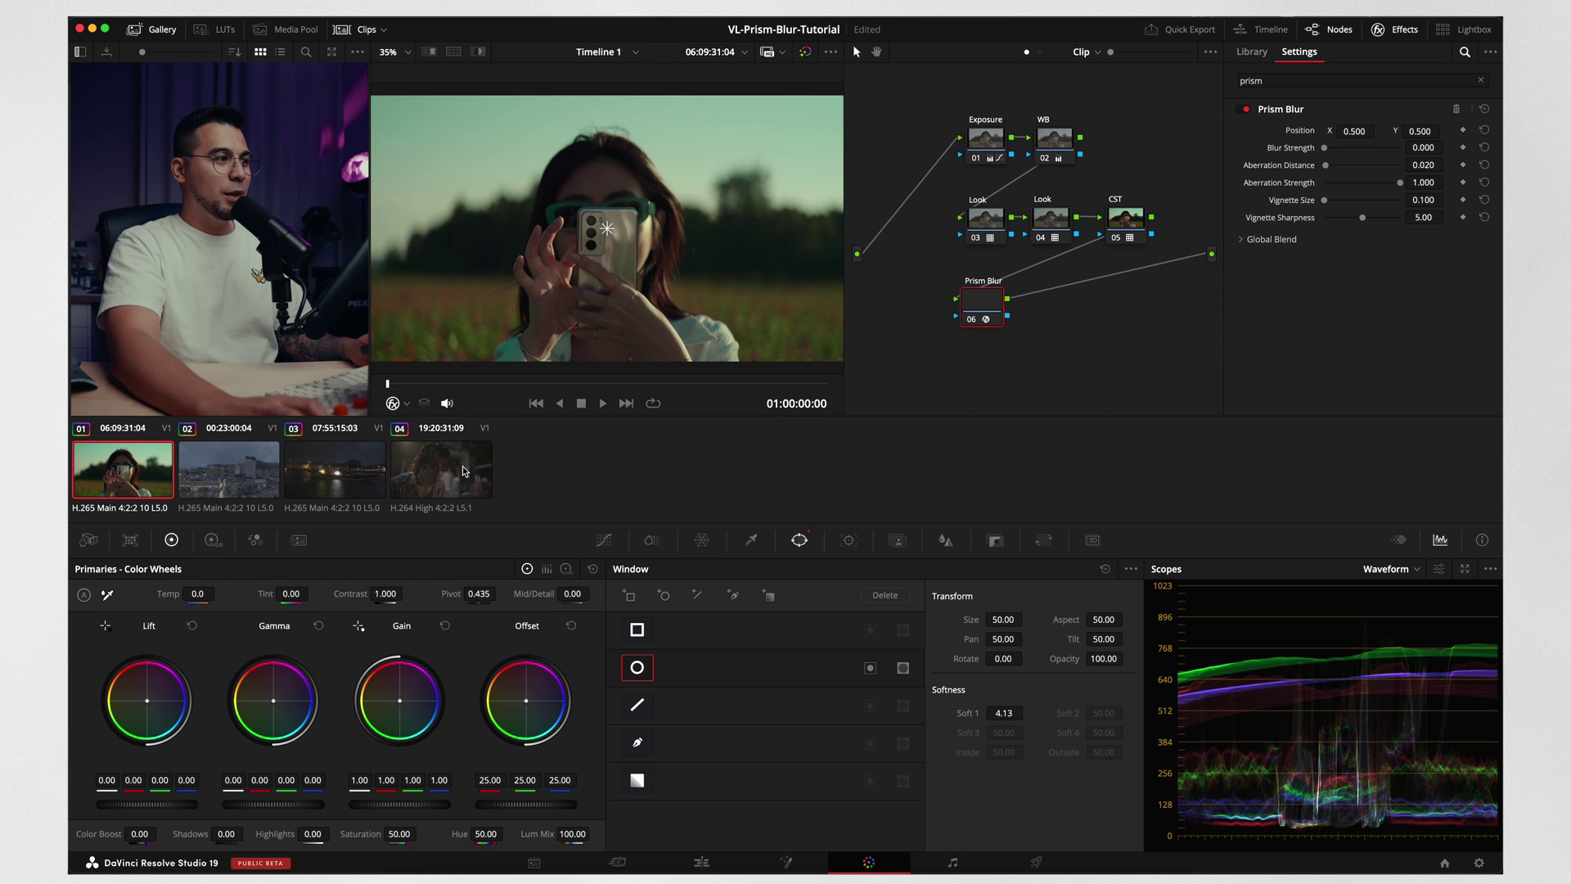
left_click(405, 403)
left_click(414, 463)
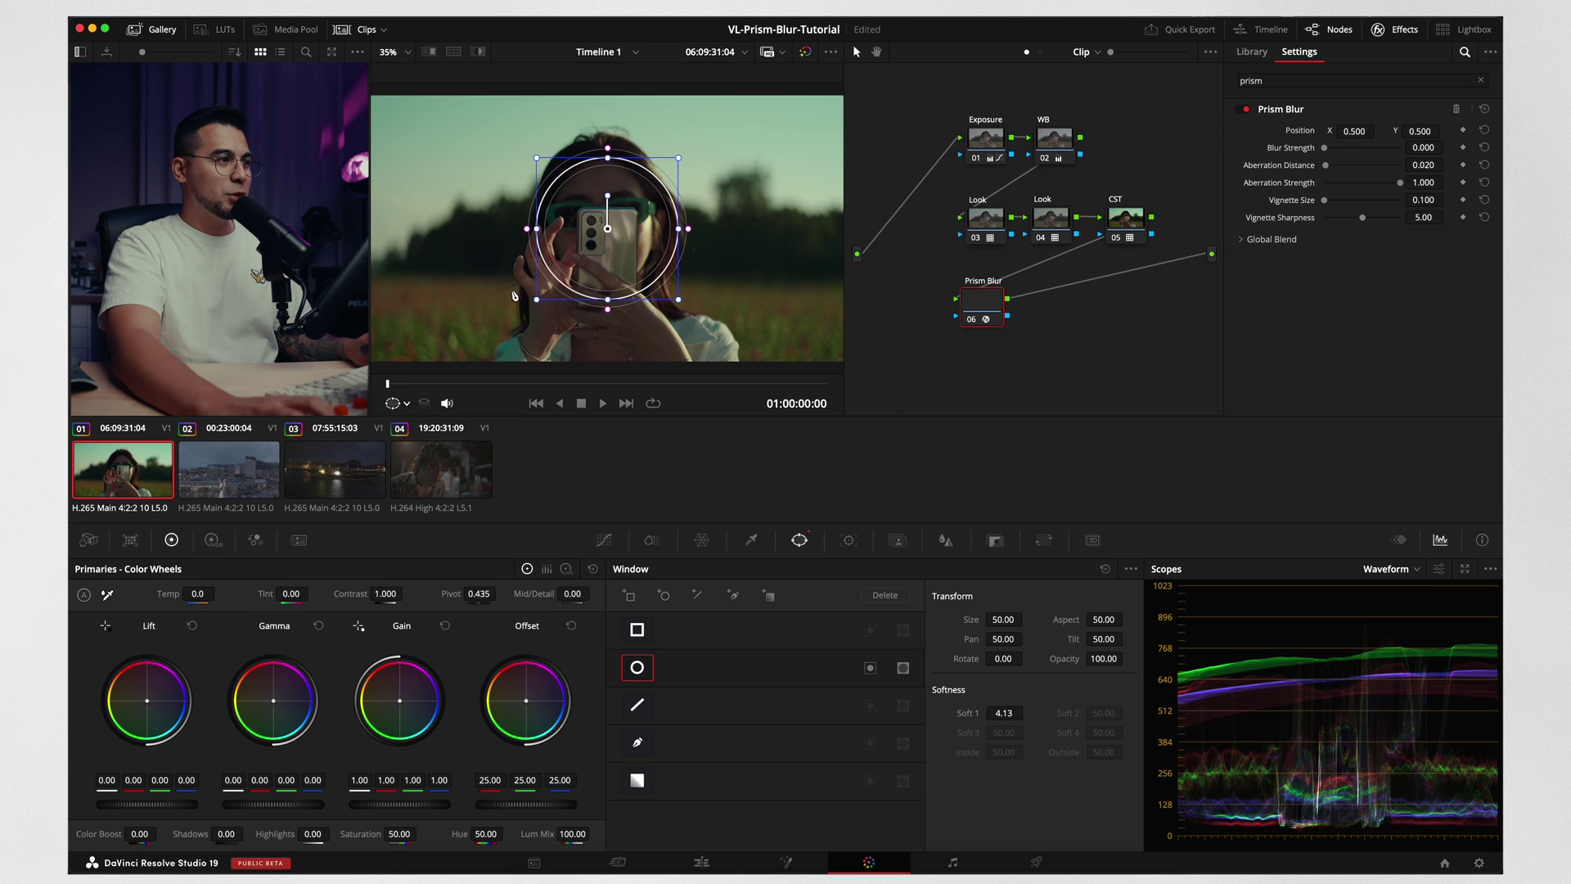
left_click(406, 403)
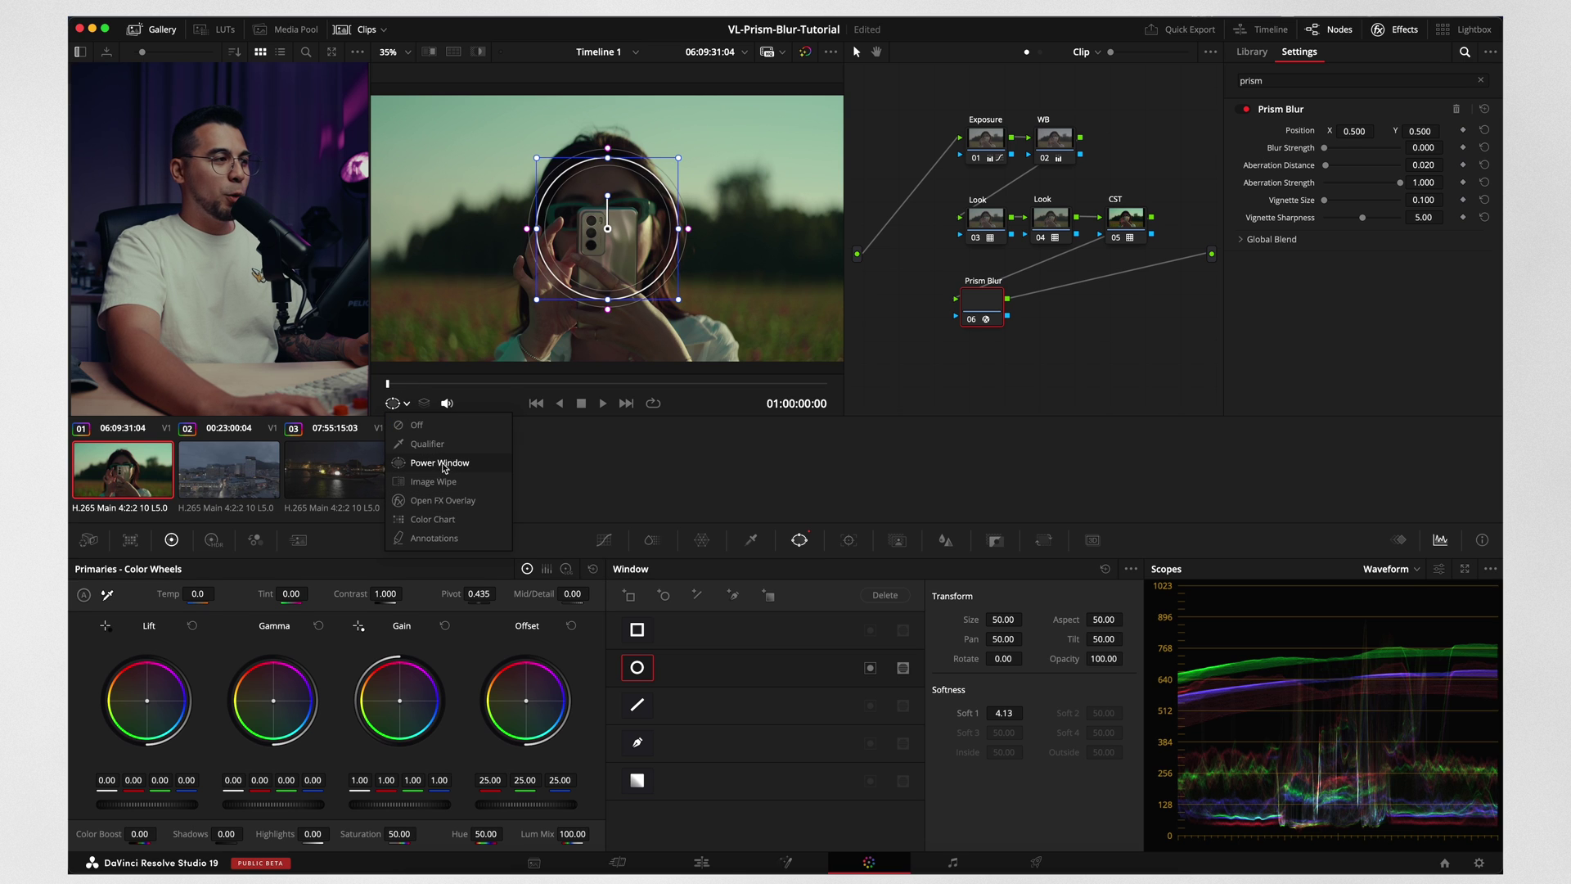
left_click(419, 462)
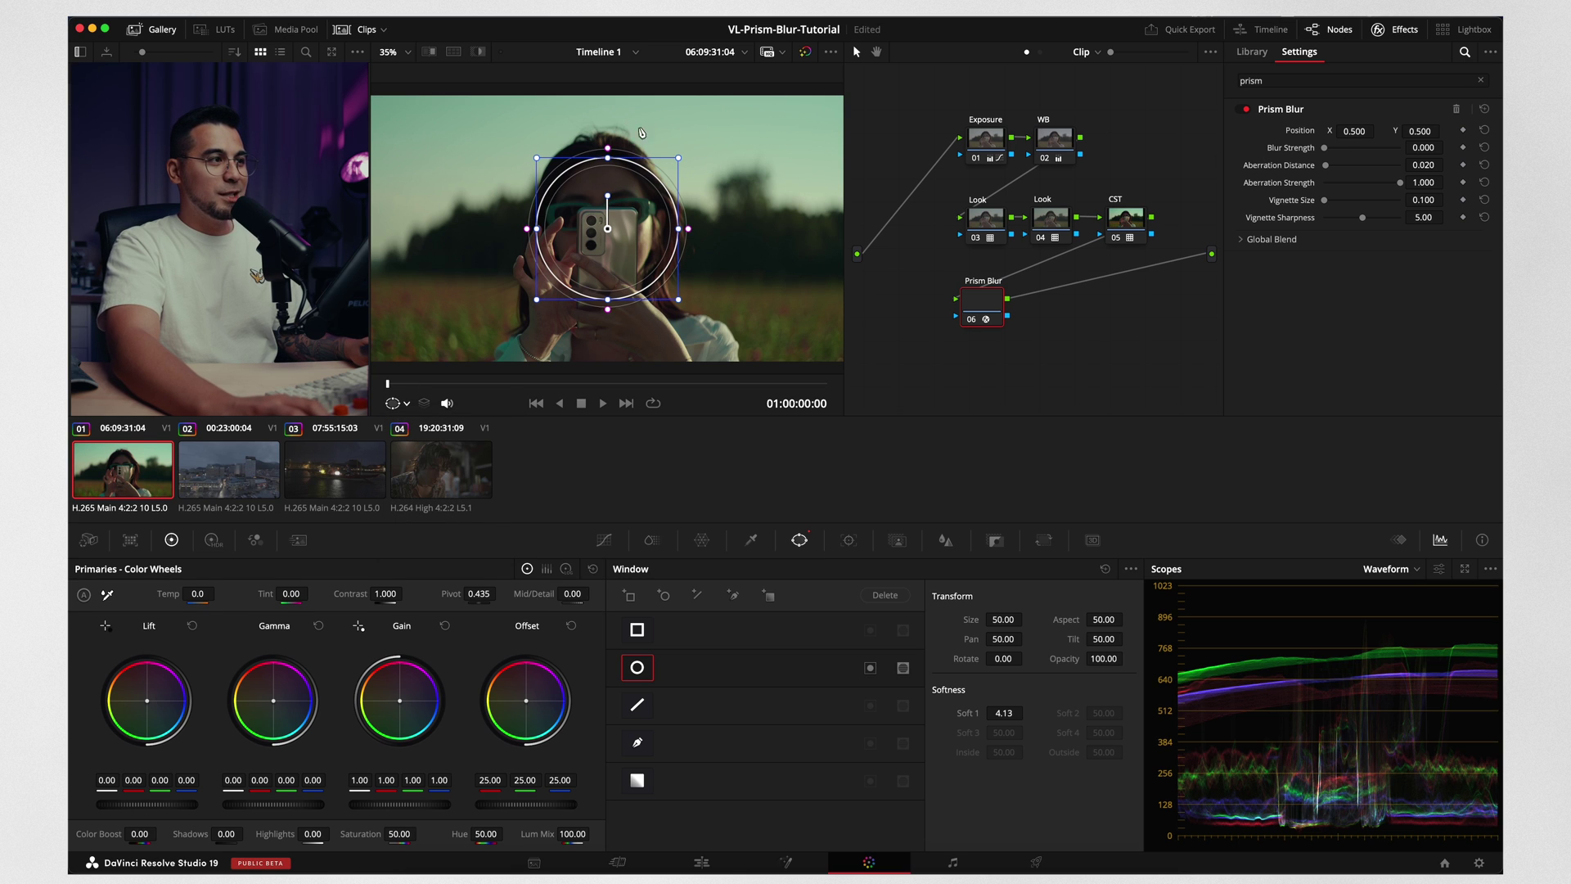
Enlarge the circle window around the woman, soften it to 17.87, and invert it
left_click_drag(686, 229, 748, 230)
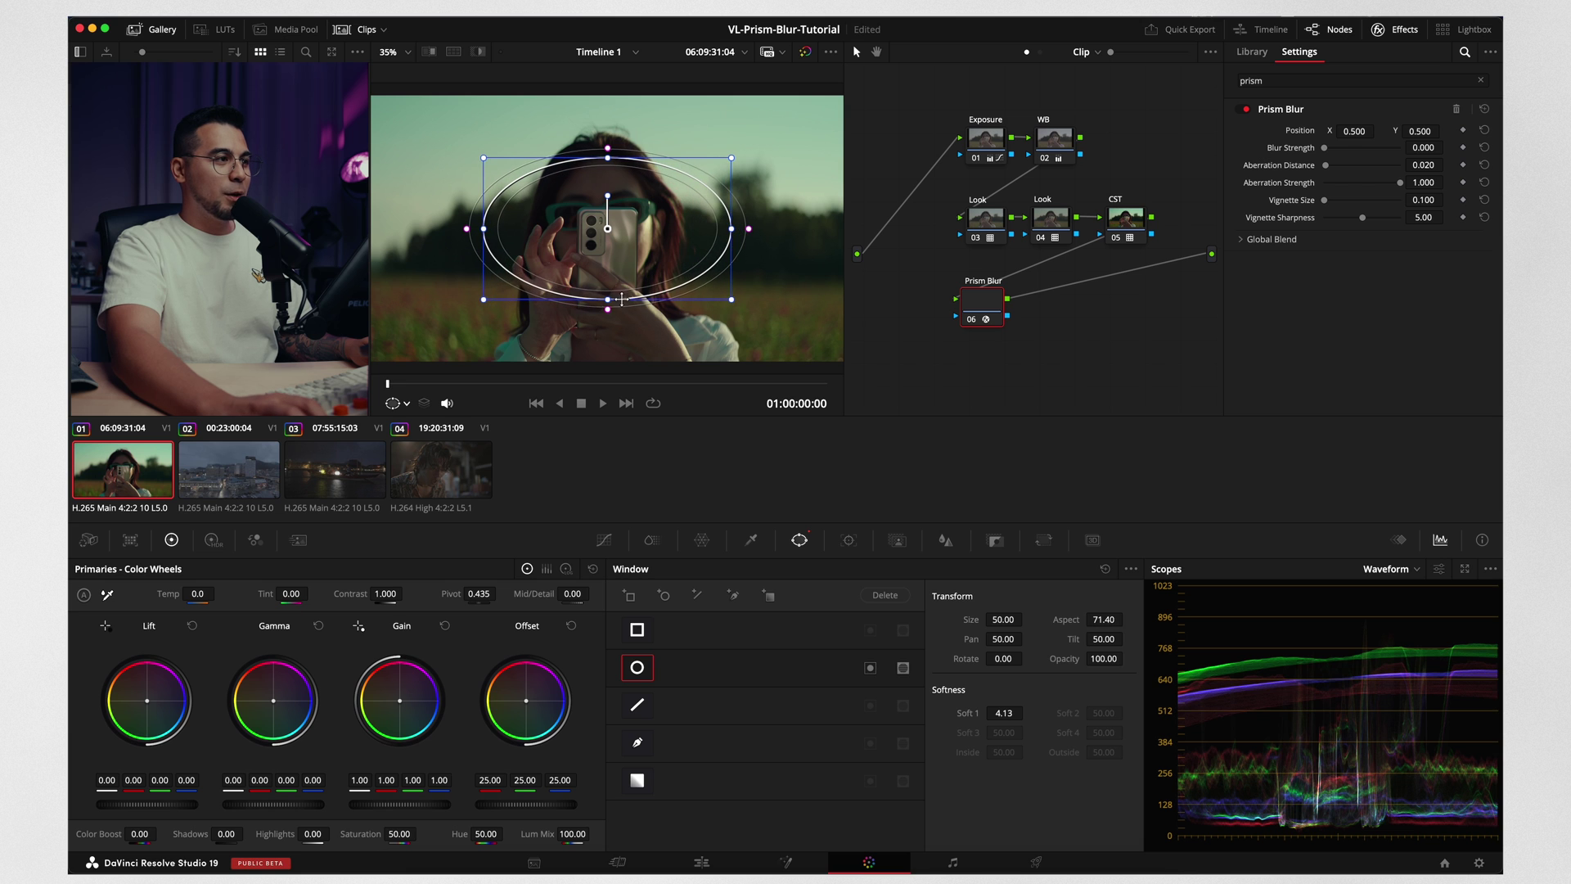
left_click_drag(607, 299, 608, 349)
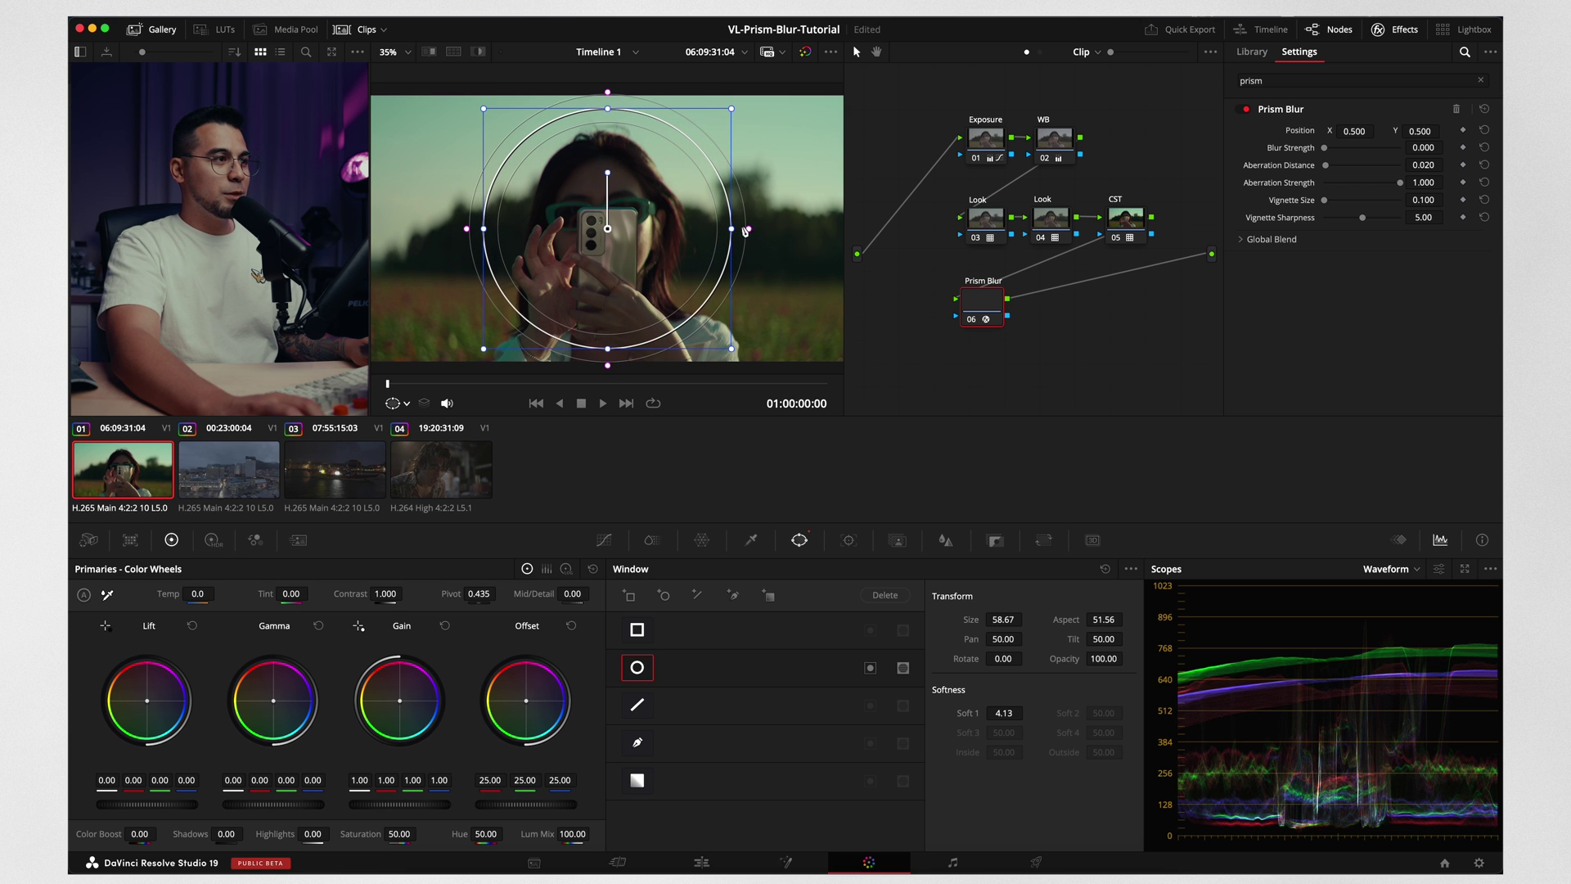
left_click_drag(750, 233, 793, 229)
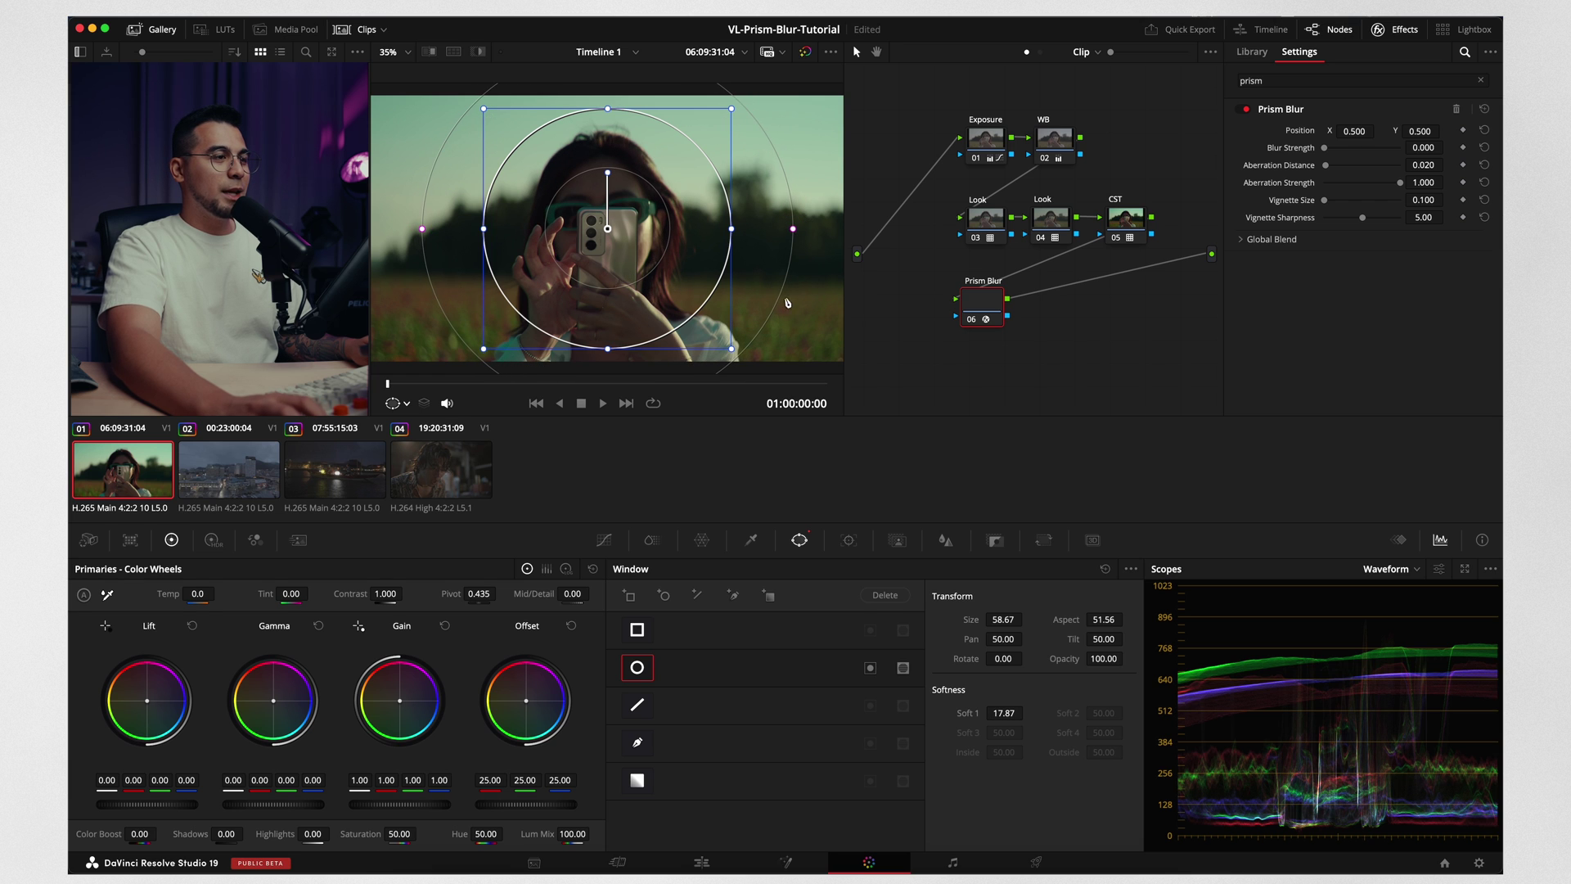
left_click_drag(608, 229, 608, 238)
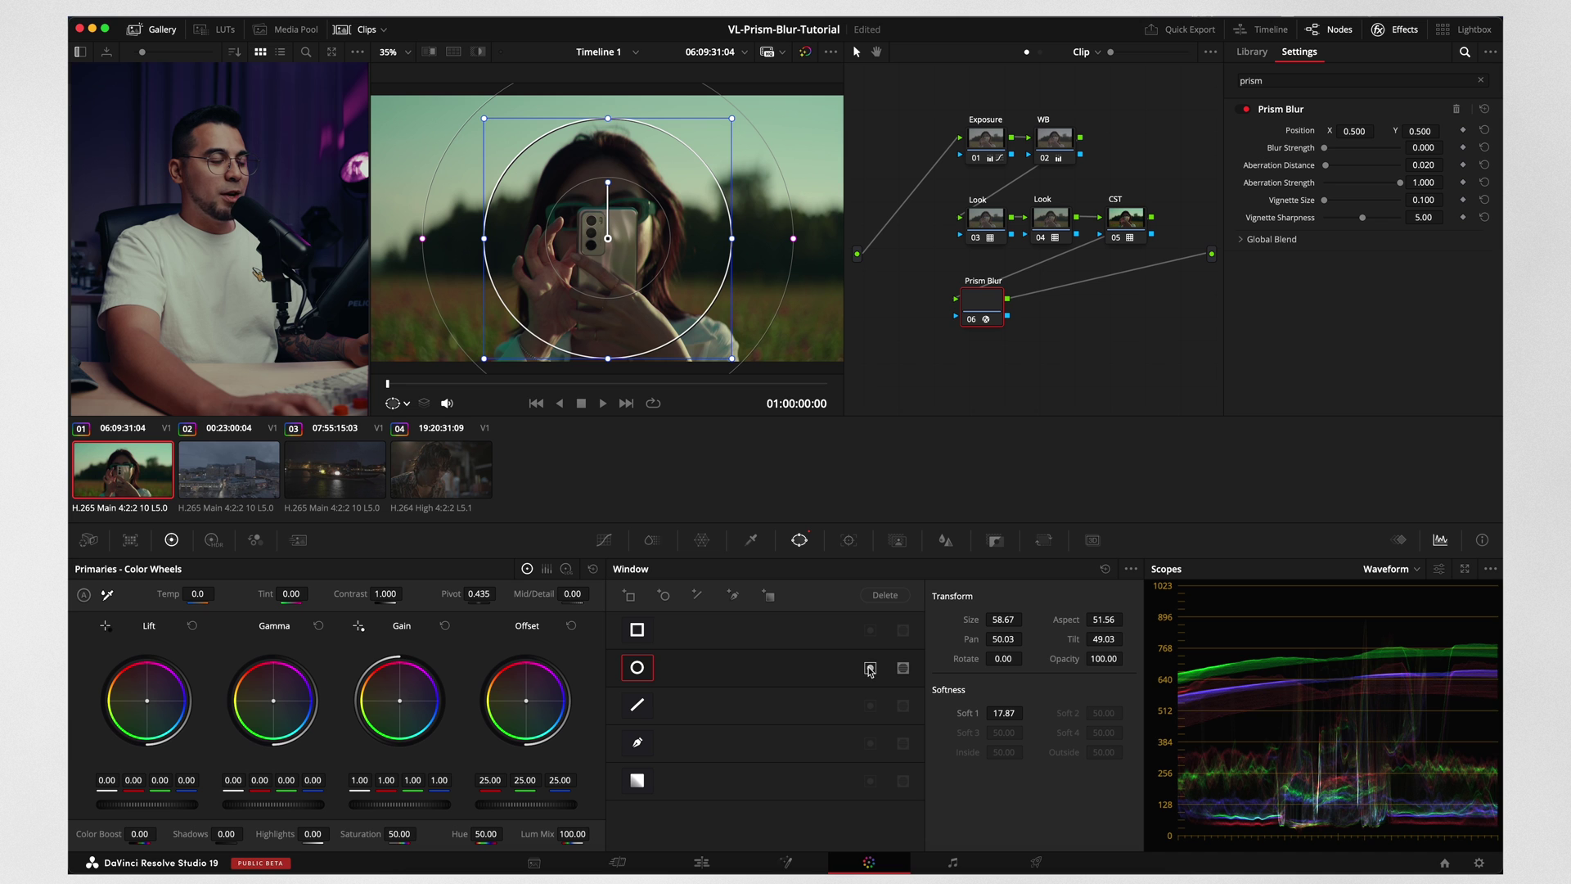
left_click(870, 668)
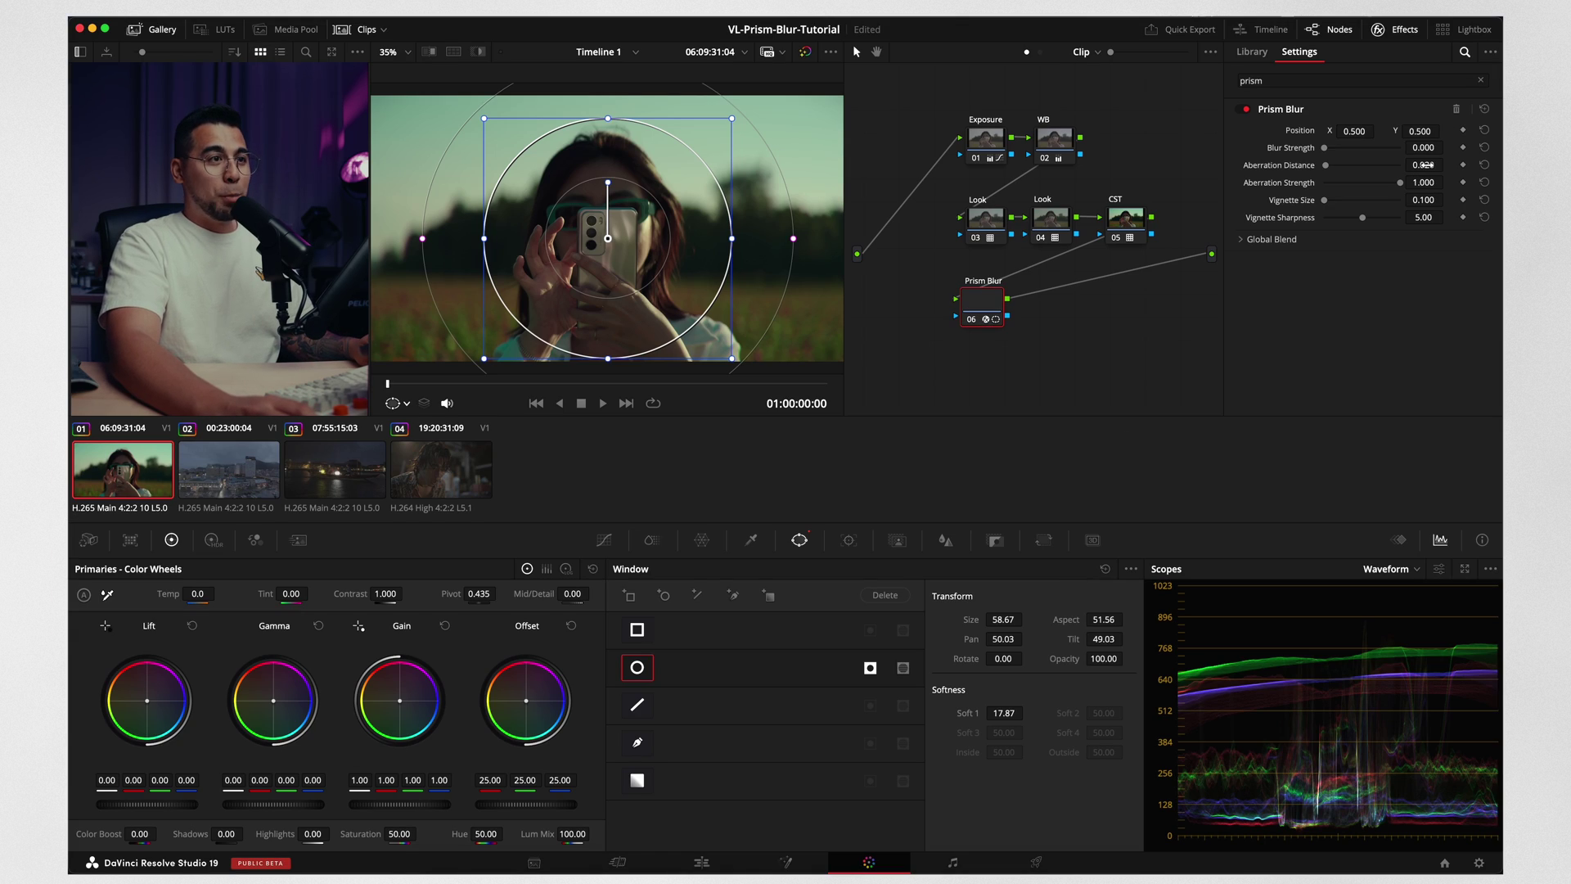
Adjust Prism Blur's Aberration Distance and nudge node 06 slightly upward
left_click_drag(1428, 165, 1454, 166)
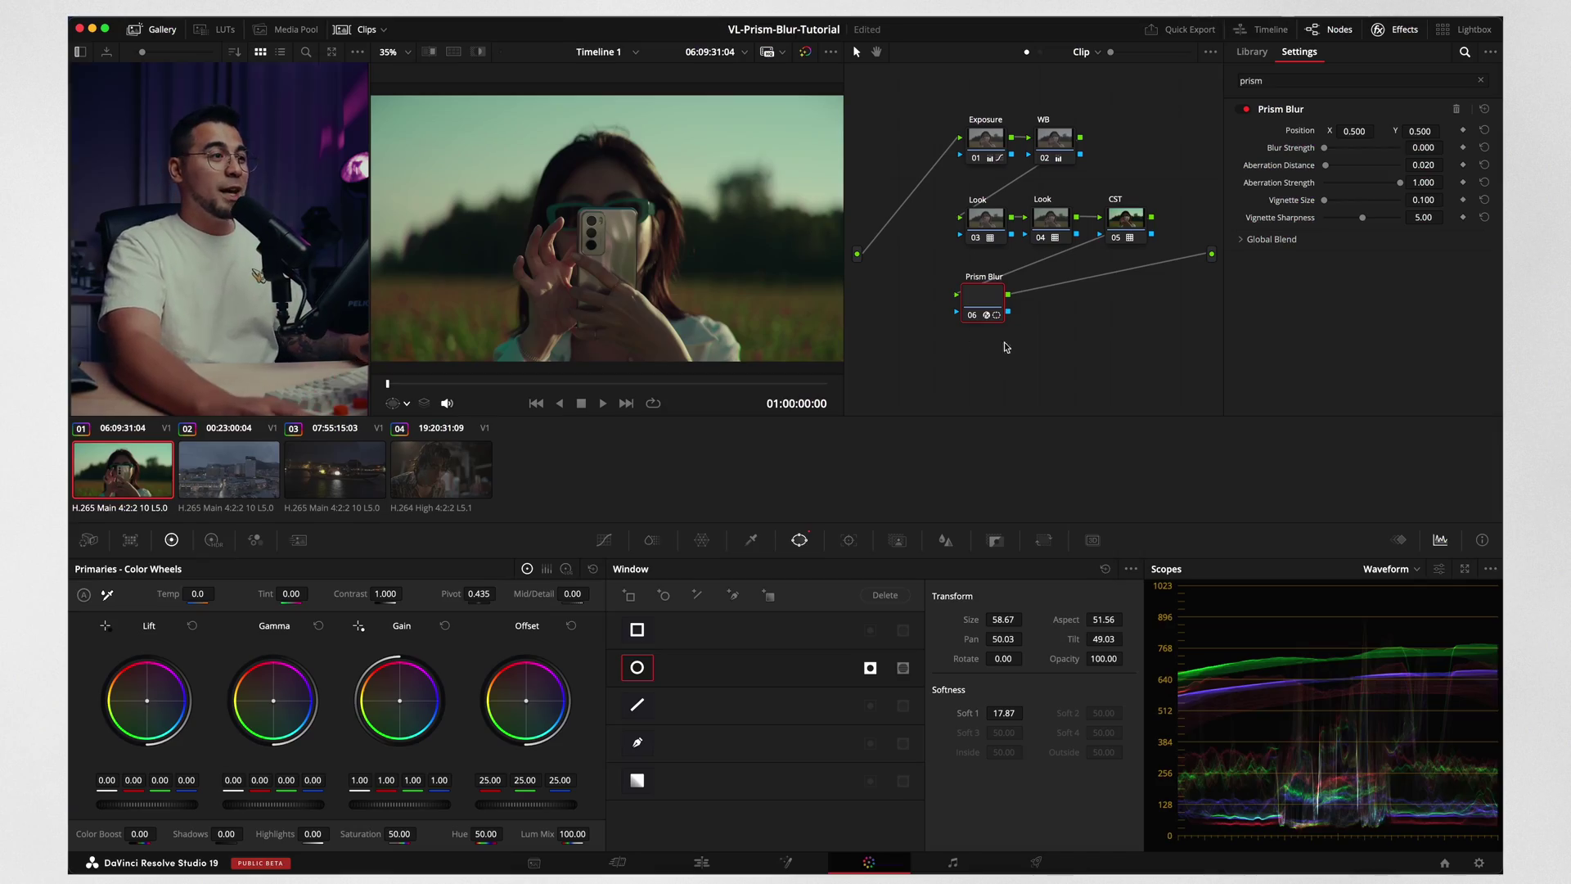
left_click_drag(989, 321, 988, 316)
Disable the Prism Blur node and add a Splitter node to the graph
left_click(989, 311)
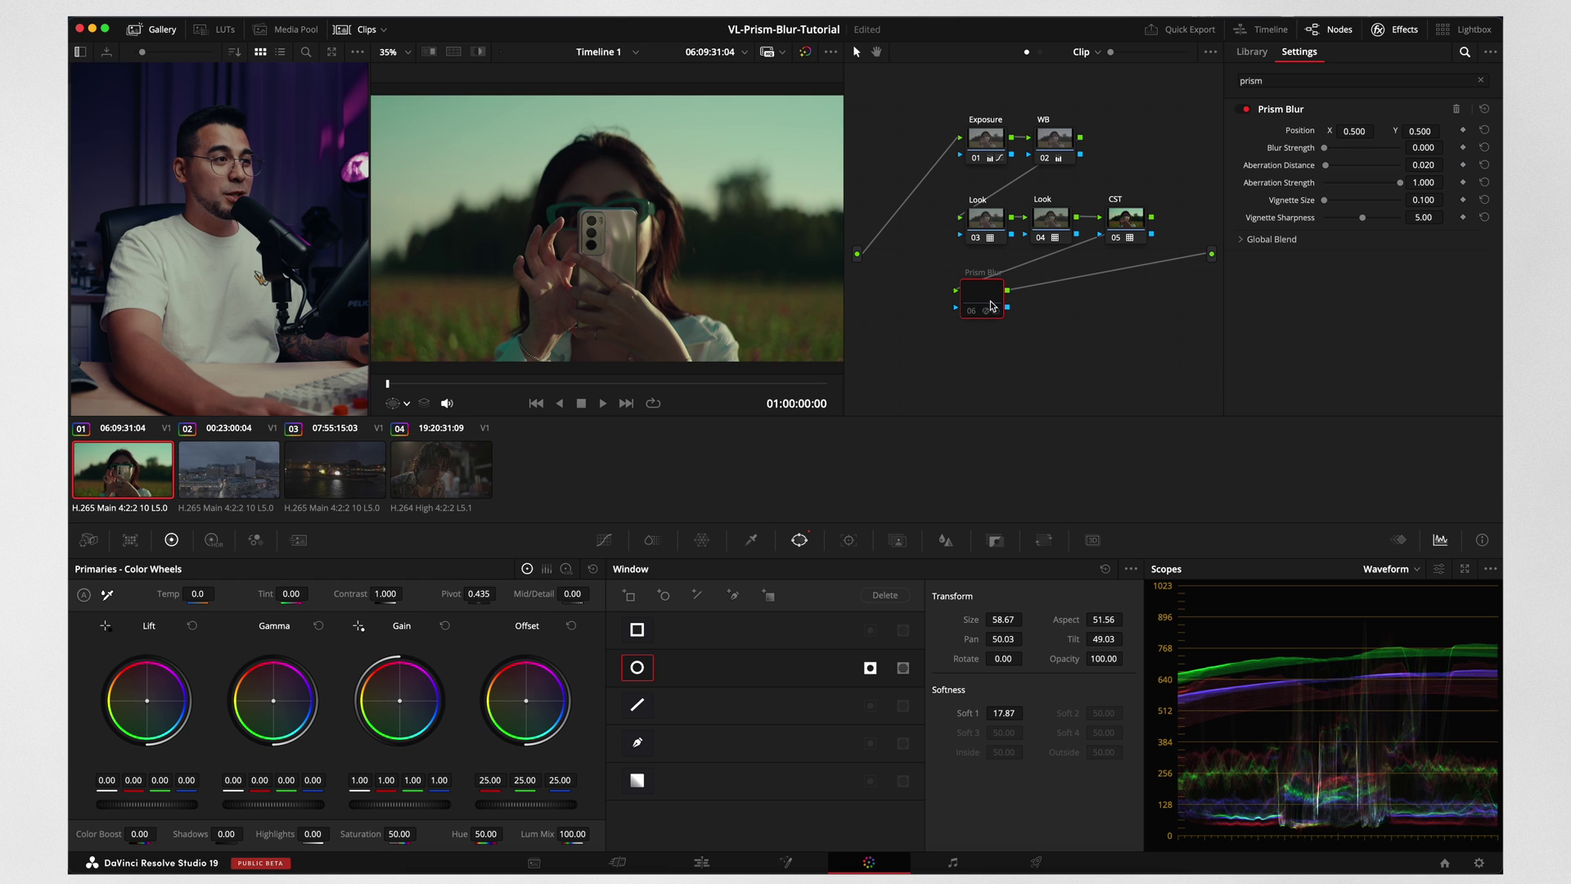
scroll(1065, 348, "right", 2)
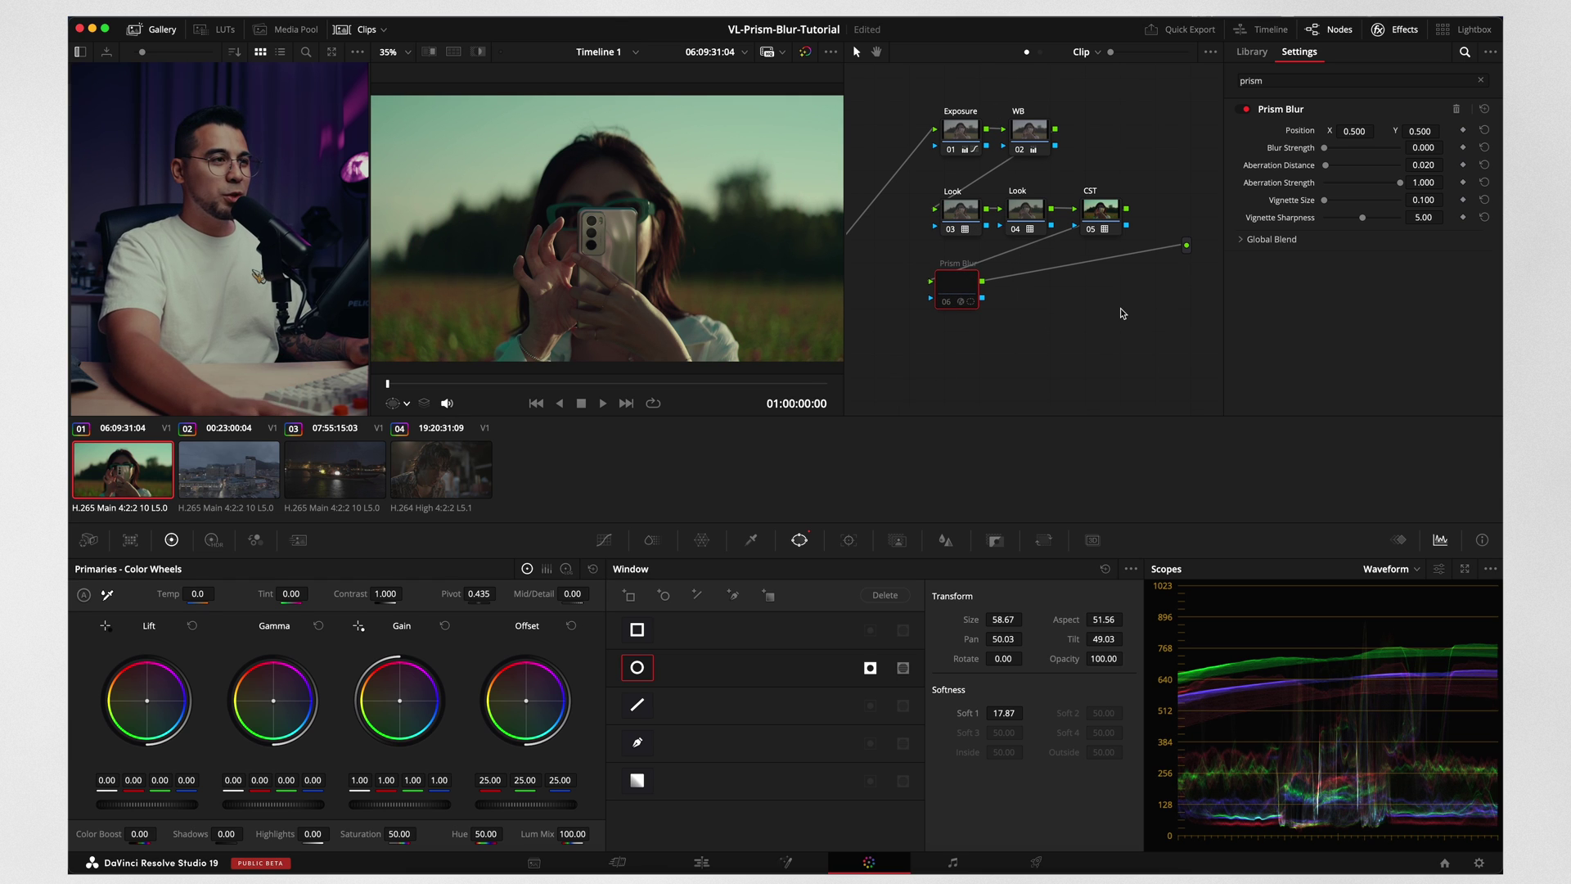
right_click(1049, 327)
mouse_move(1097, 361)
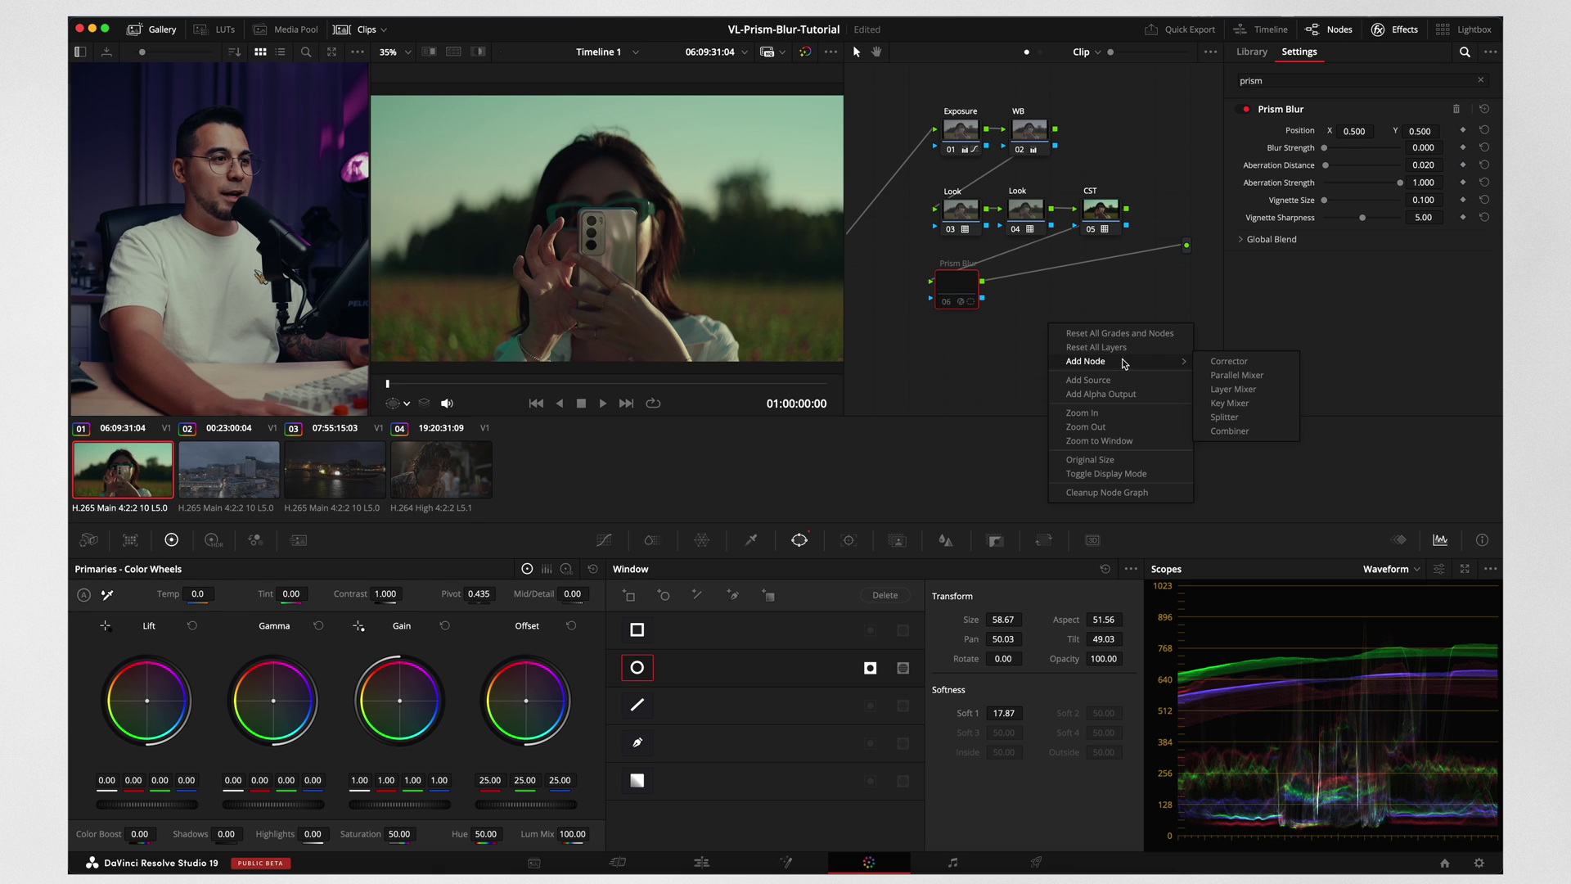
left_click(1249, 421)
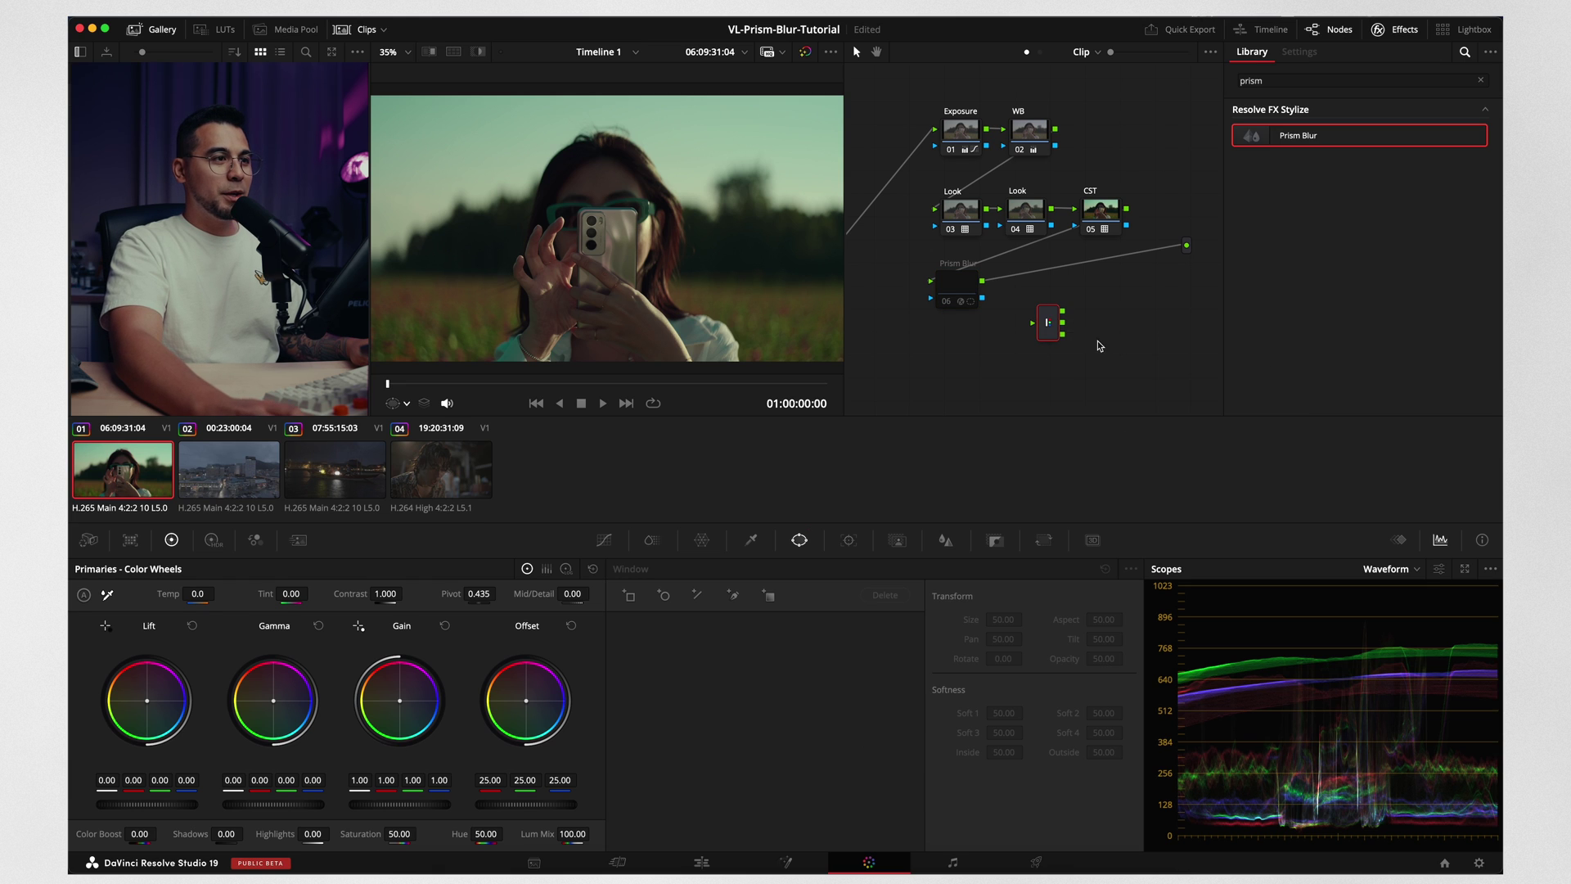
left_click_drag(1052, 324, 1018, 364)
Add a Combiner node and feed Prism Blur's output into the Splitter instead of the output
right_click(1107, 340)
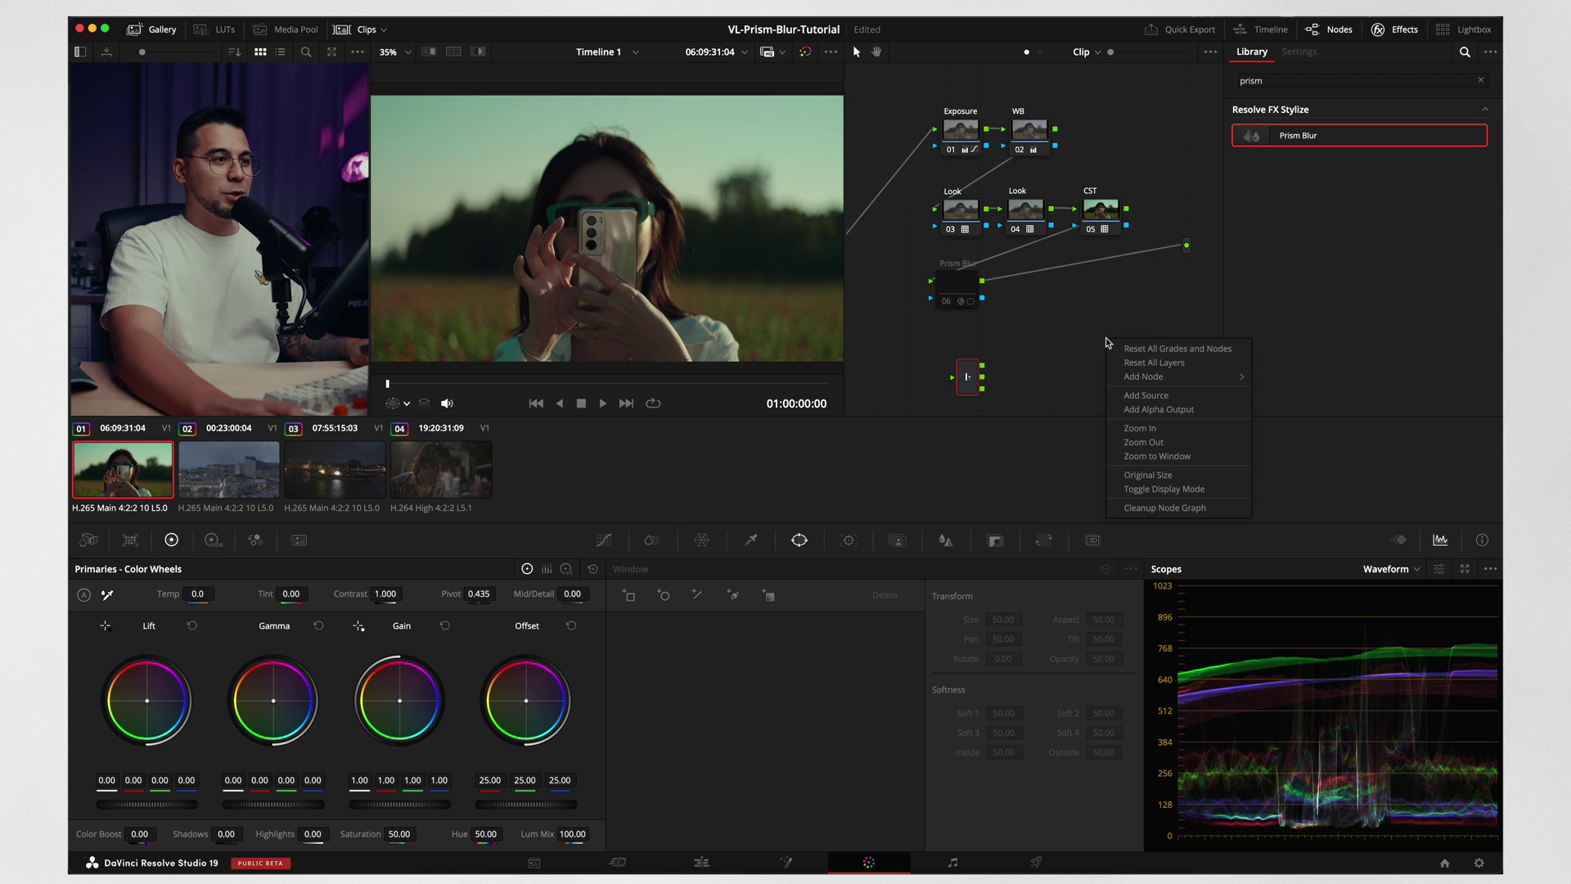
mouse_move(1175, 376)
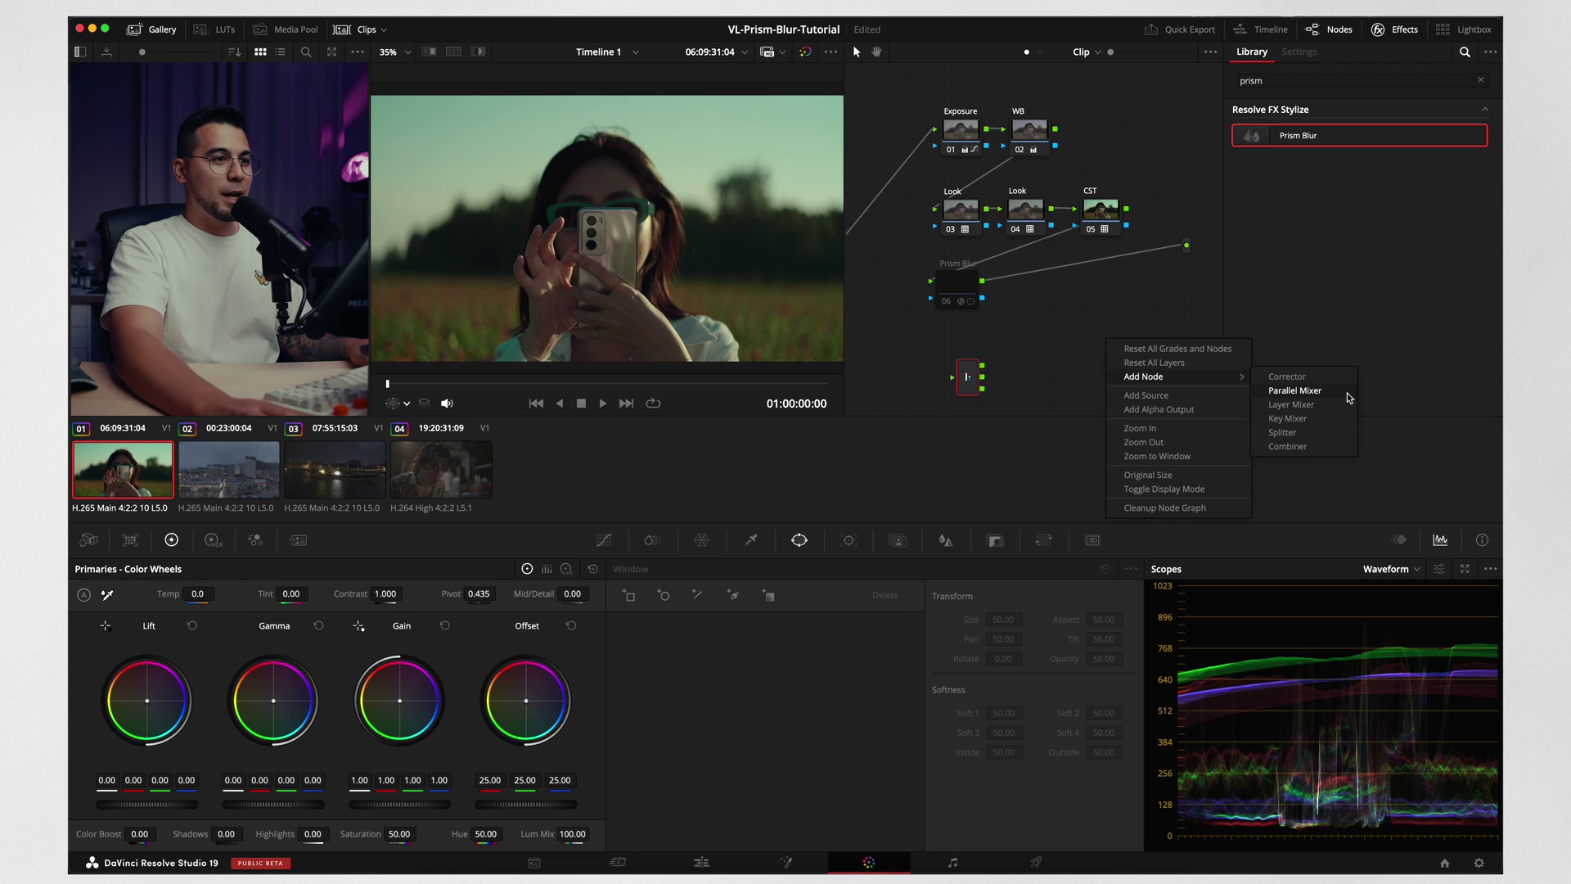
left_click(1312, 450)
left_click_drag(1088, 342, 1079, 387)
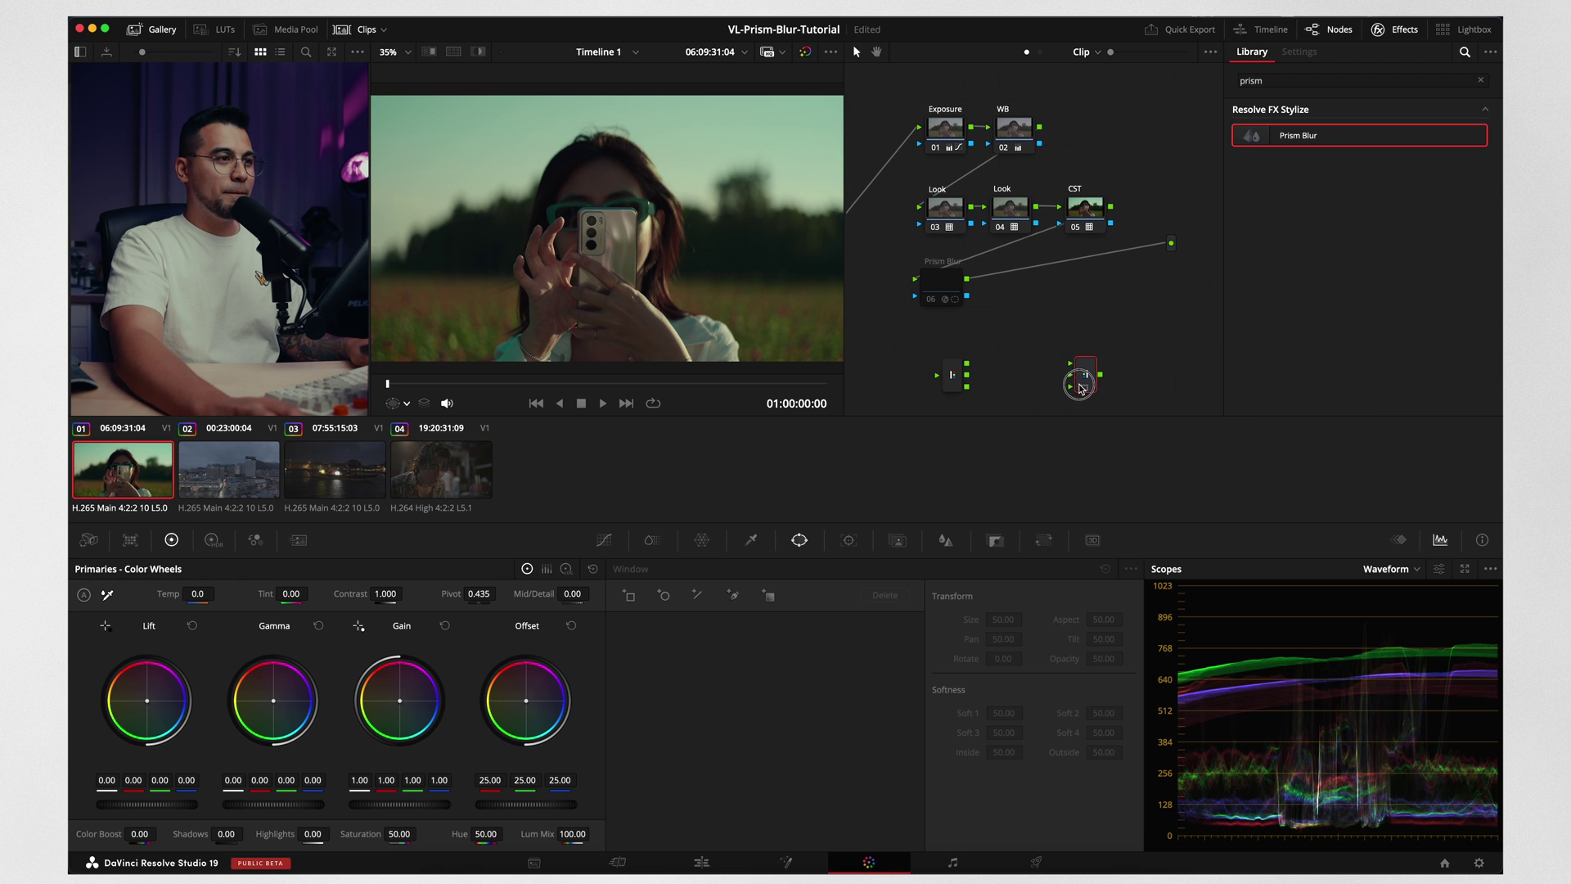
left_click_drag(969, 280, 936, 374)
left_click_drag(1134, 253, 1140, 301)
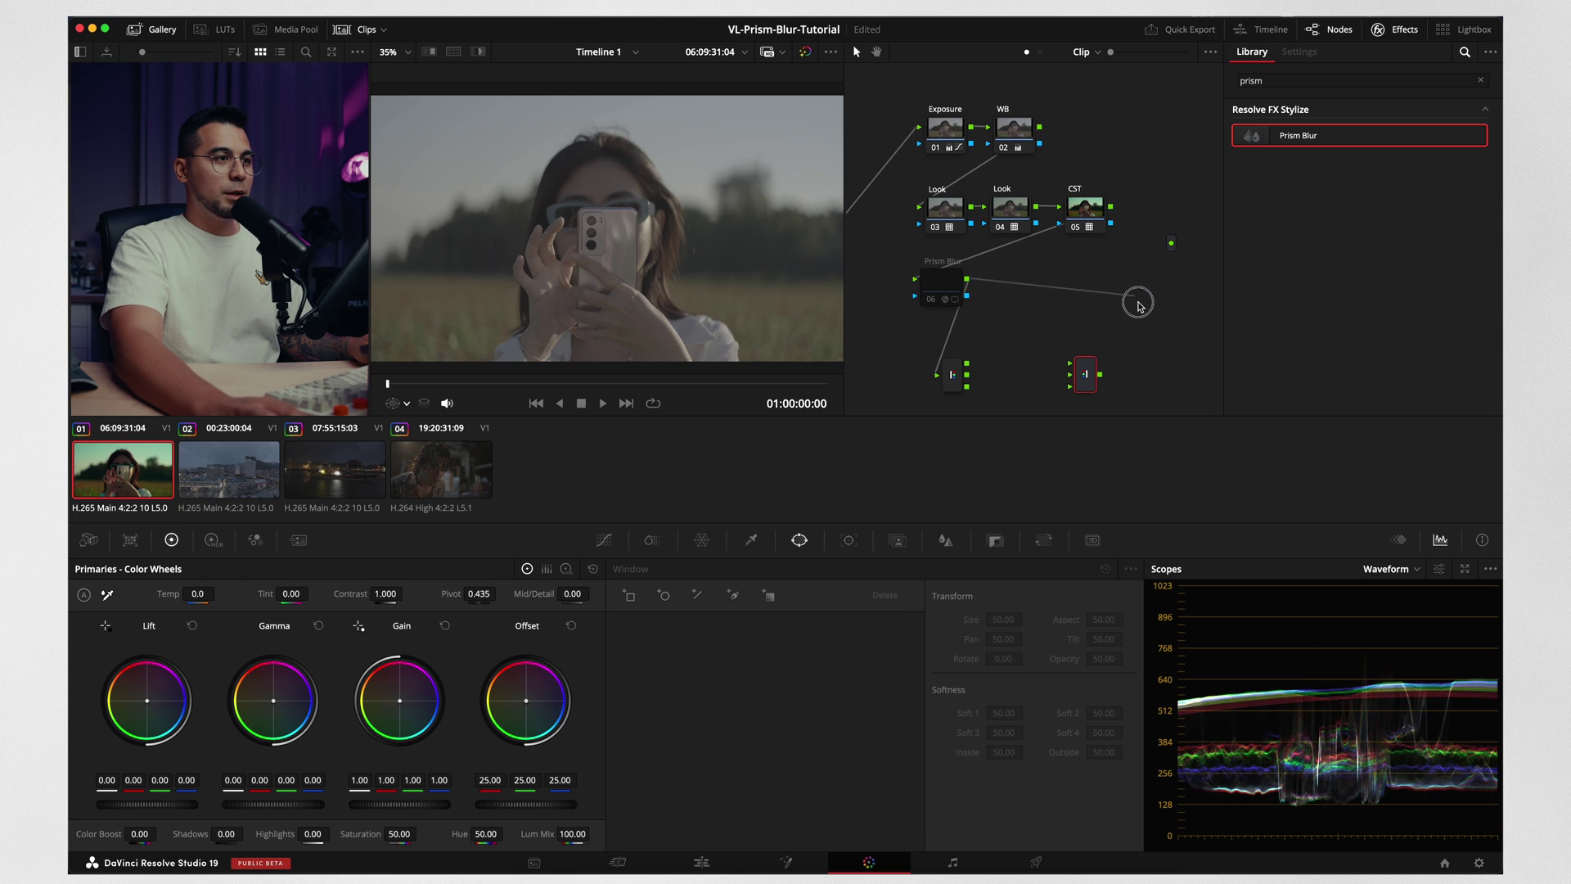
left_click(951, 372)
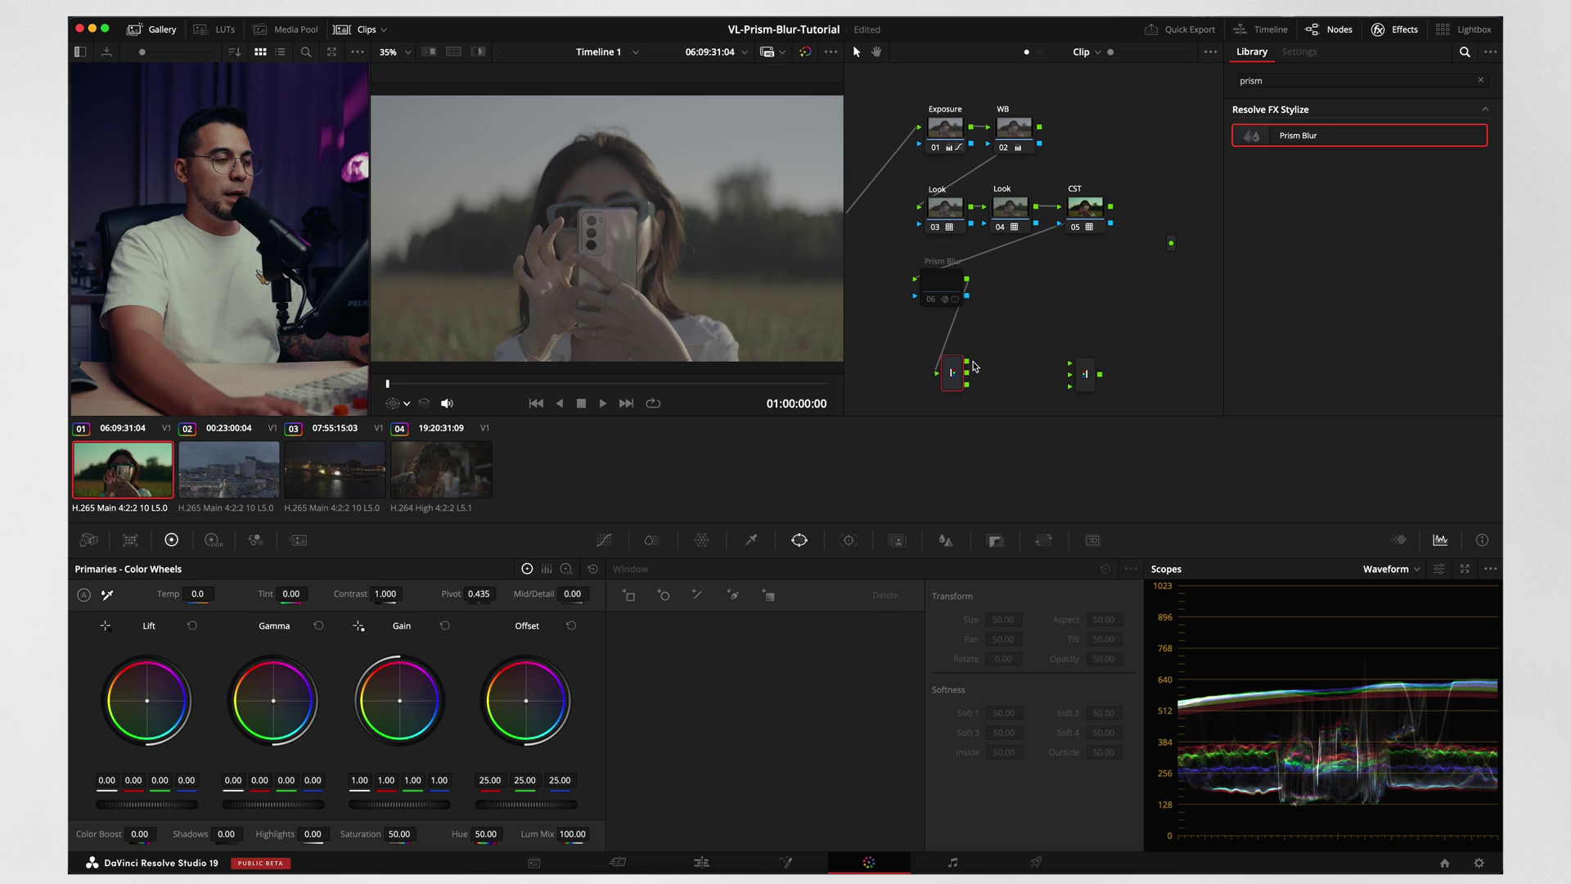
Add three channel nodes (08, 09, 11) and arrange them beside the Combiner
key("alt+s")
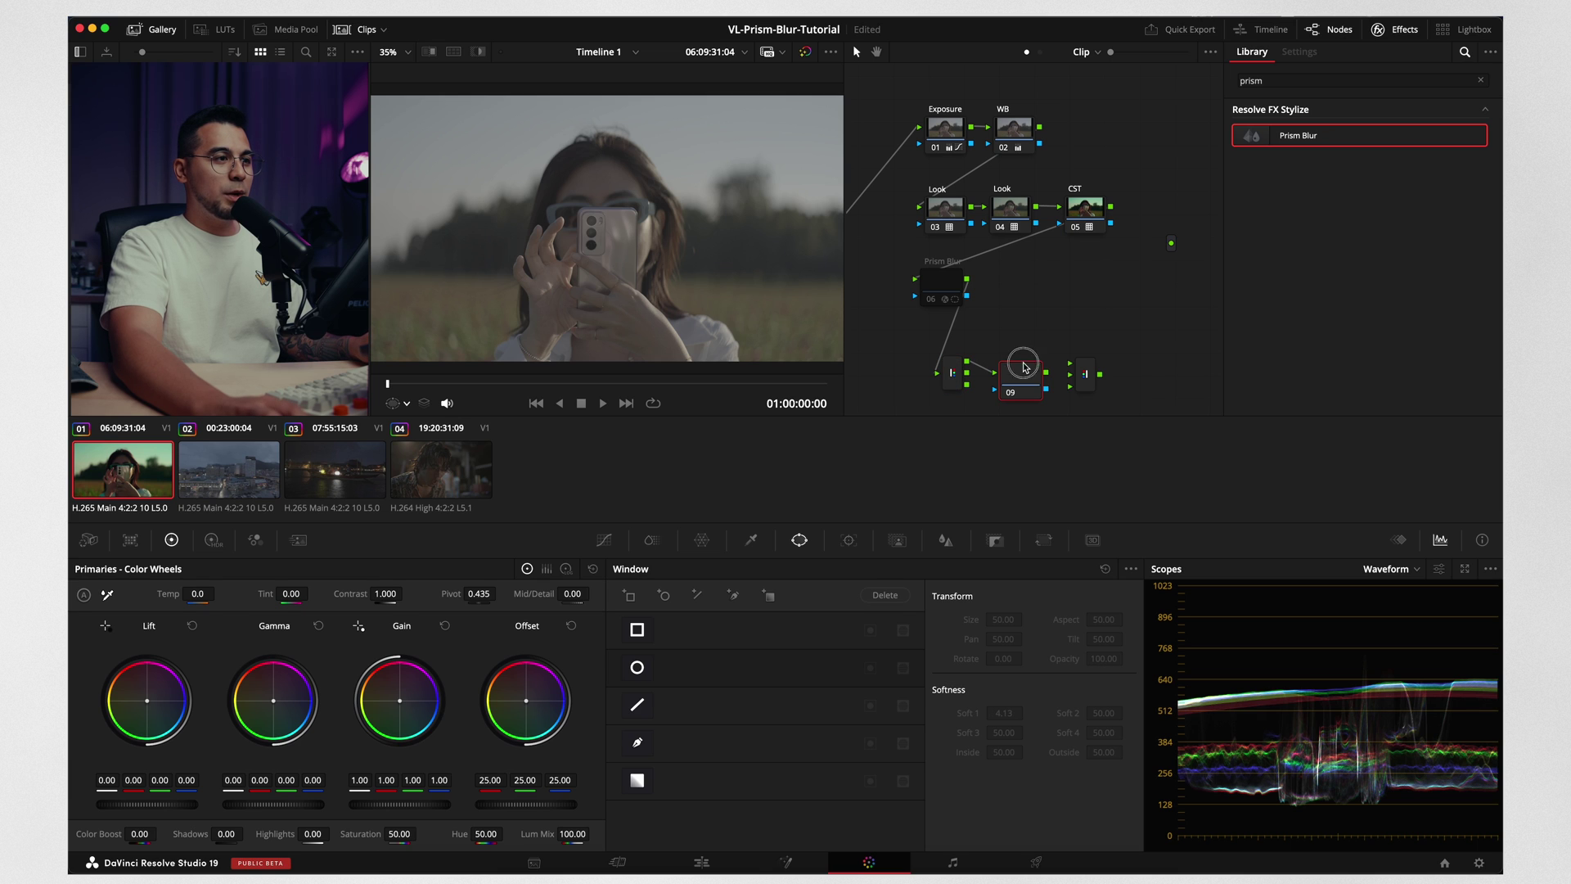
key("alt+s")
mouse_move(1023, 369)
left_mouse_down()
mouse_move(1029, 307)
mouse_move(1162, 328)
mouse_move(1031, 389)
mouse_move(1030, 418)
mouse_move(1029, 352)
left_mouse_up()
key("alt+s")
left_click_drag(1084, 283, 1098, 276)
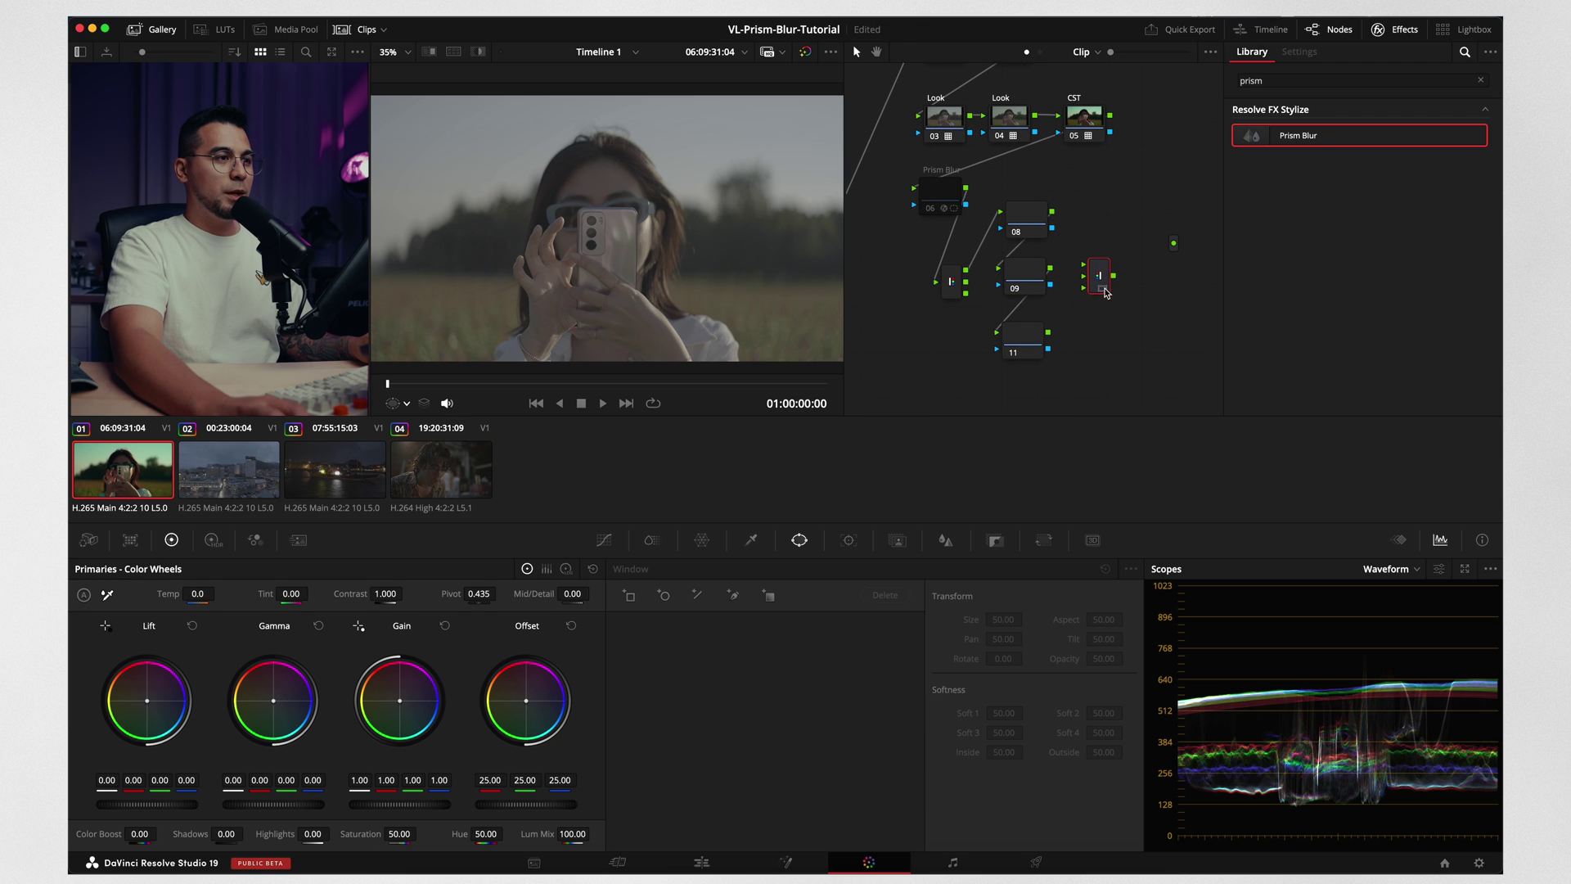
left_click_drag(944, 205, 941, 198)
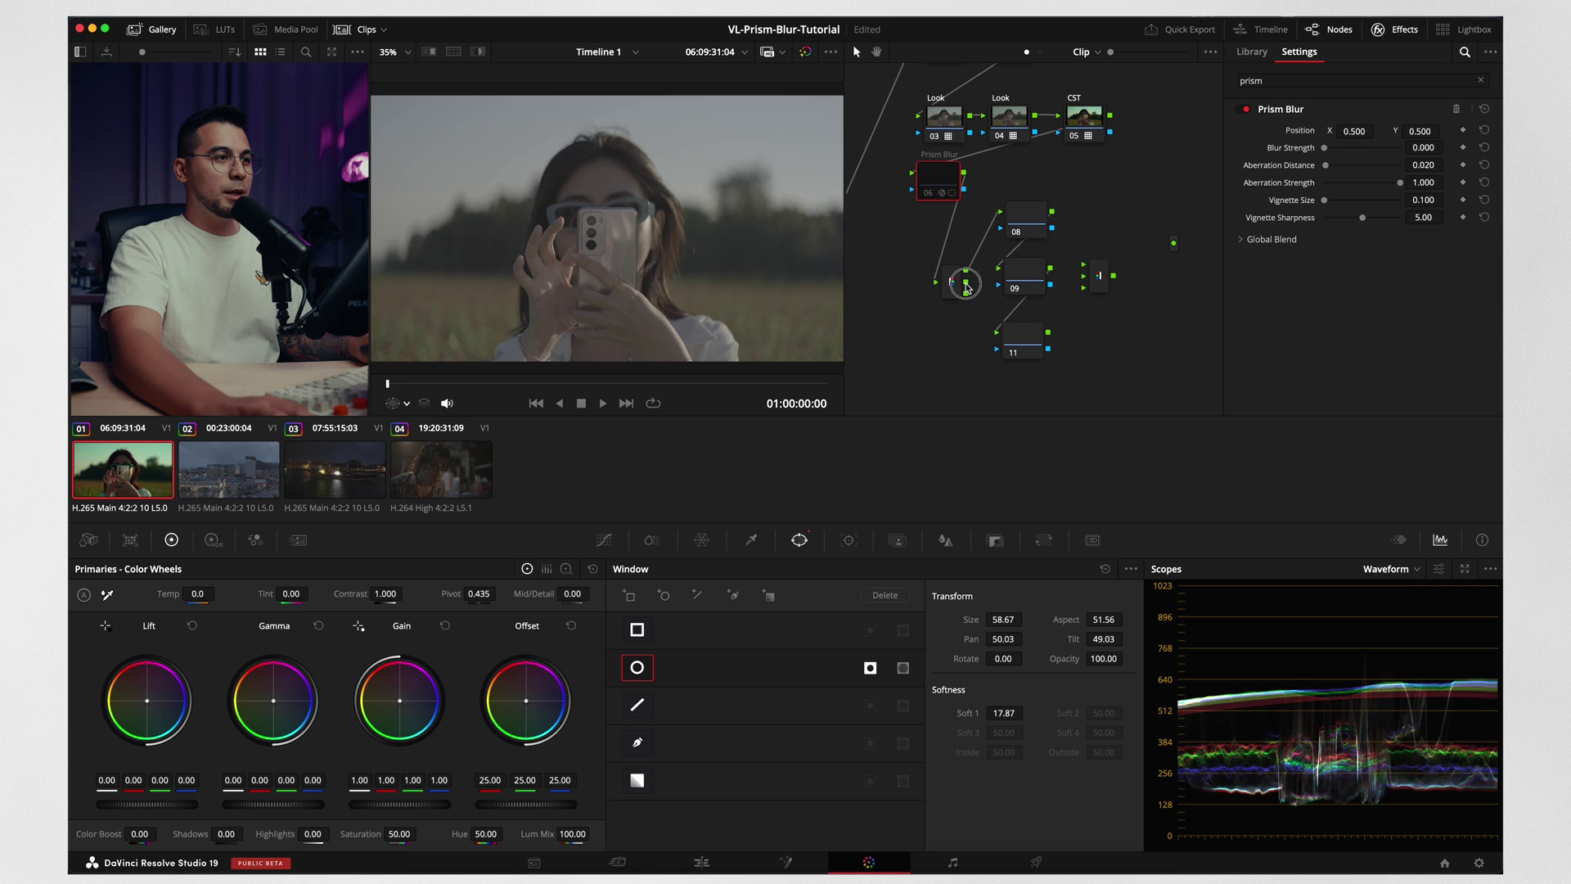
Wire each channel node between the Splitter and a Combiner input, and send the Combiner to the output
left_click_drag(966, 288, 998, 333)
left_click_drag(1053, 214, 1082, 276)
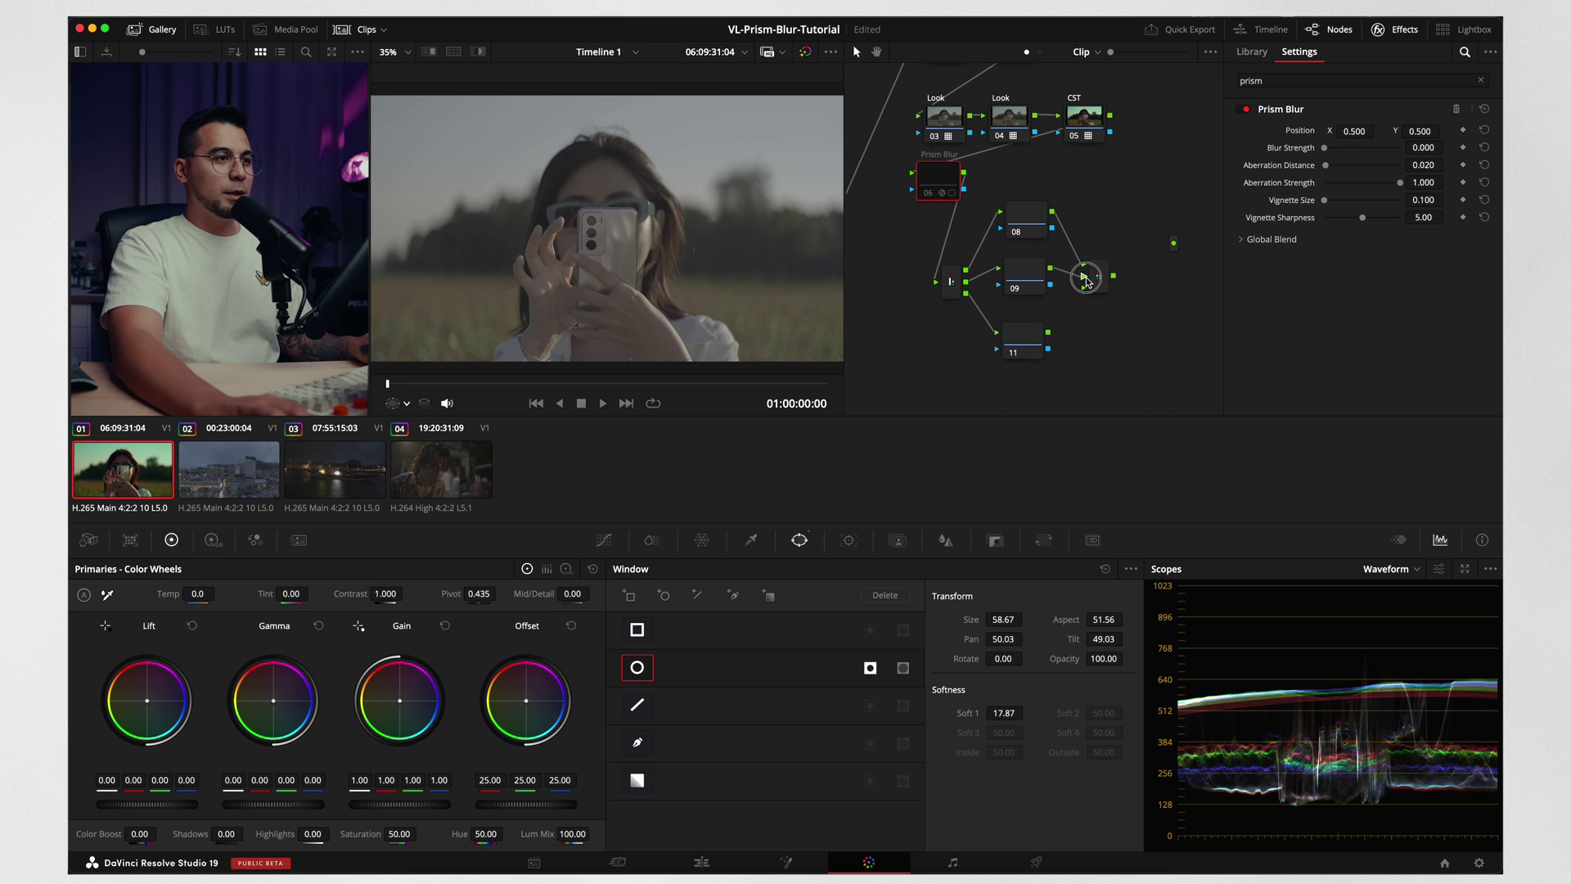
left_click_drag(1048, 348, 1085, 288)
left_click_drag(1023, 337, 1019, 332)
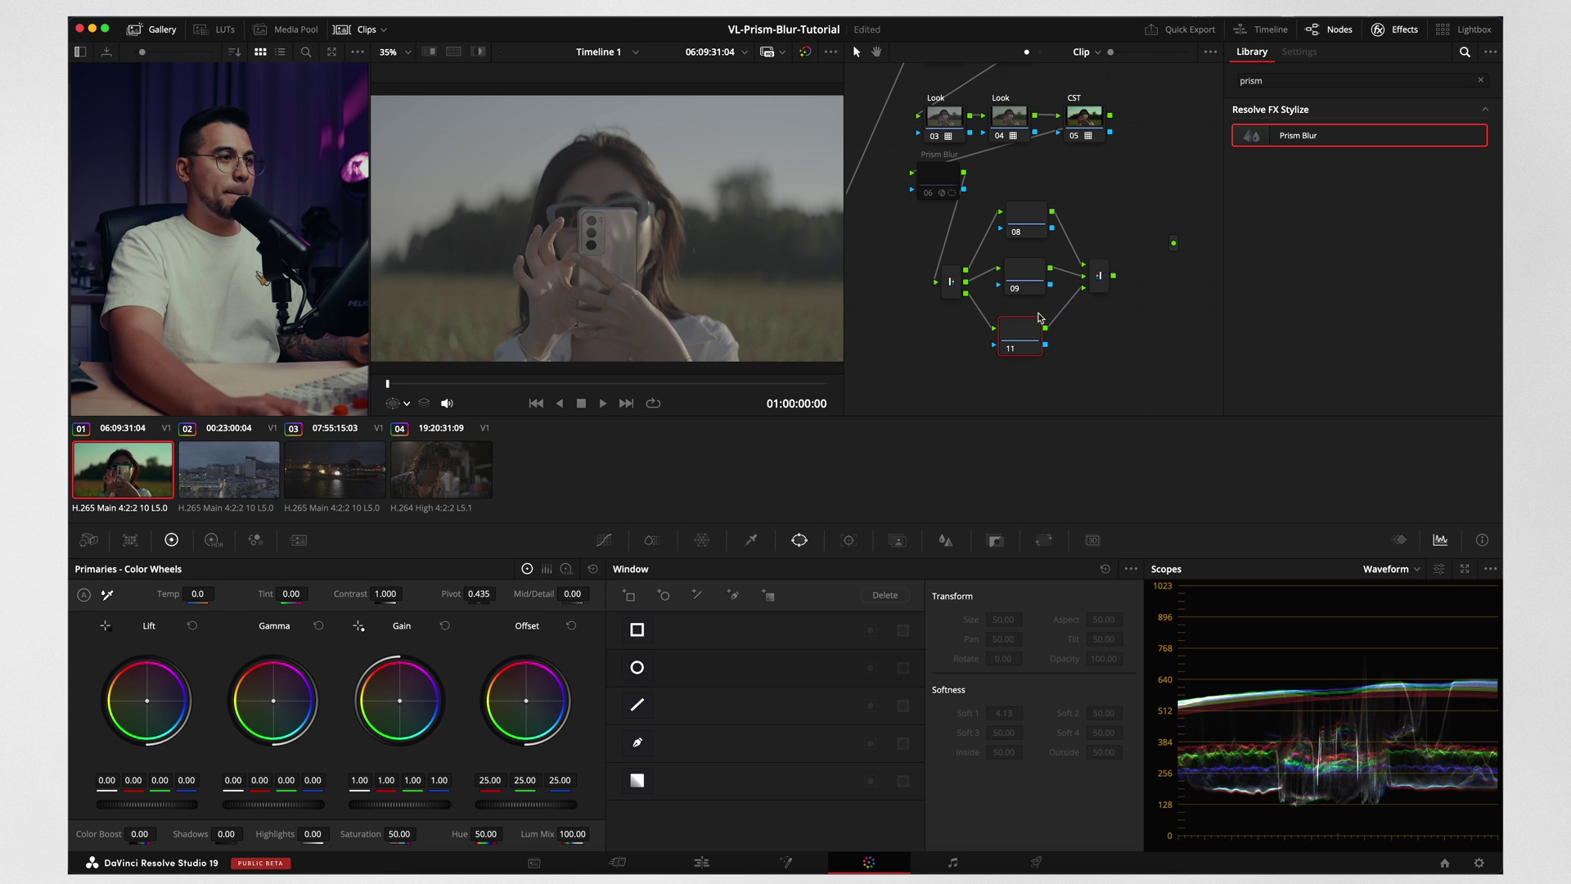
left_click(1480, 82)
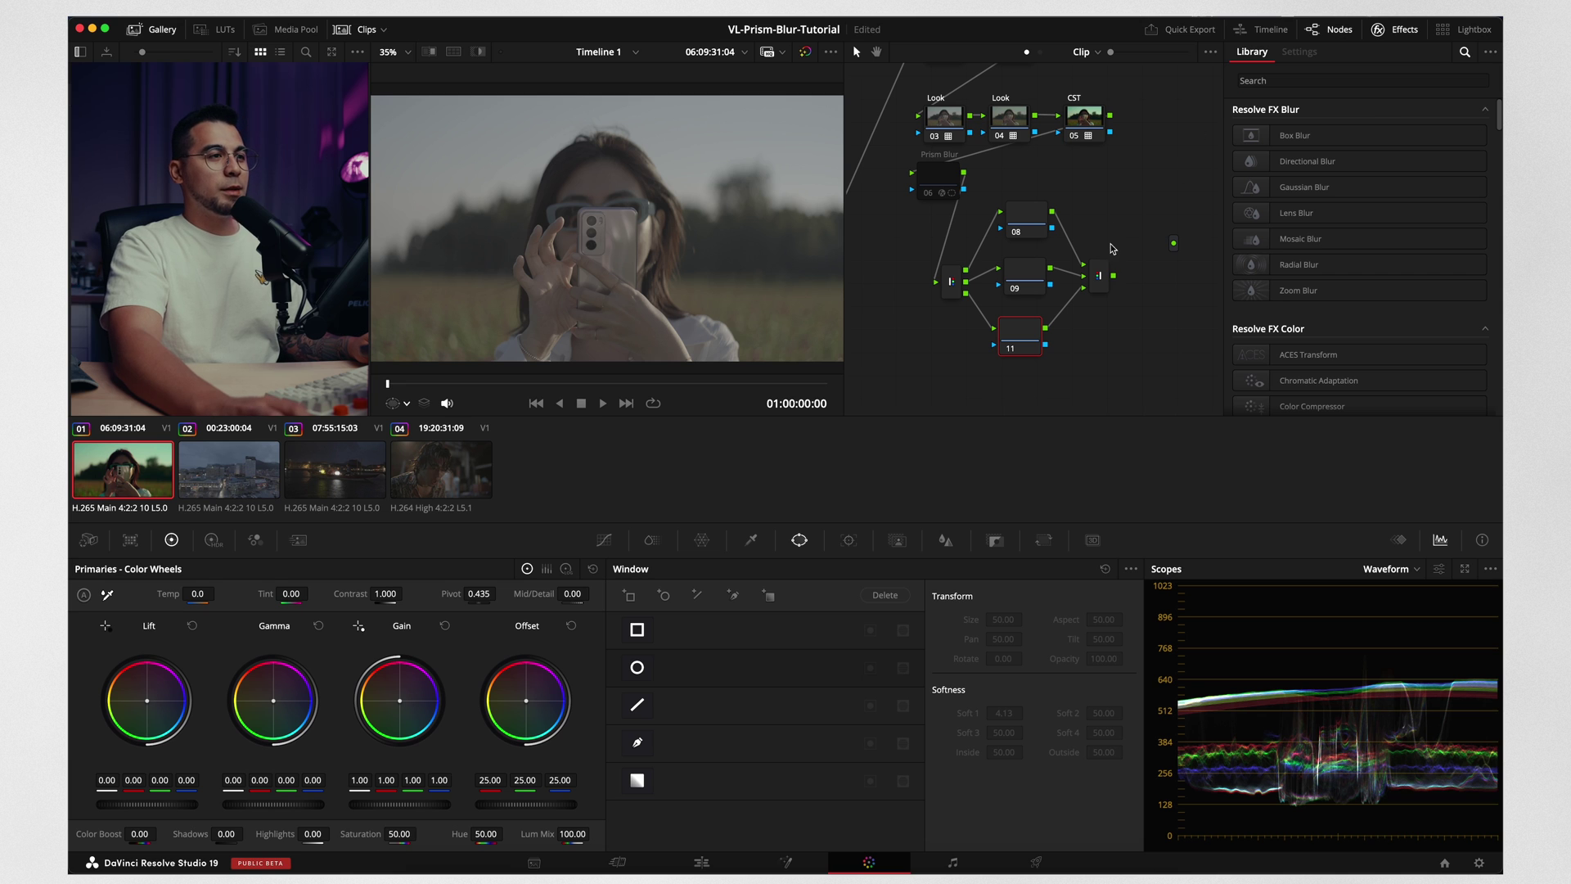
left_click_drag(1114, 275, 1173, 243)
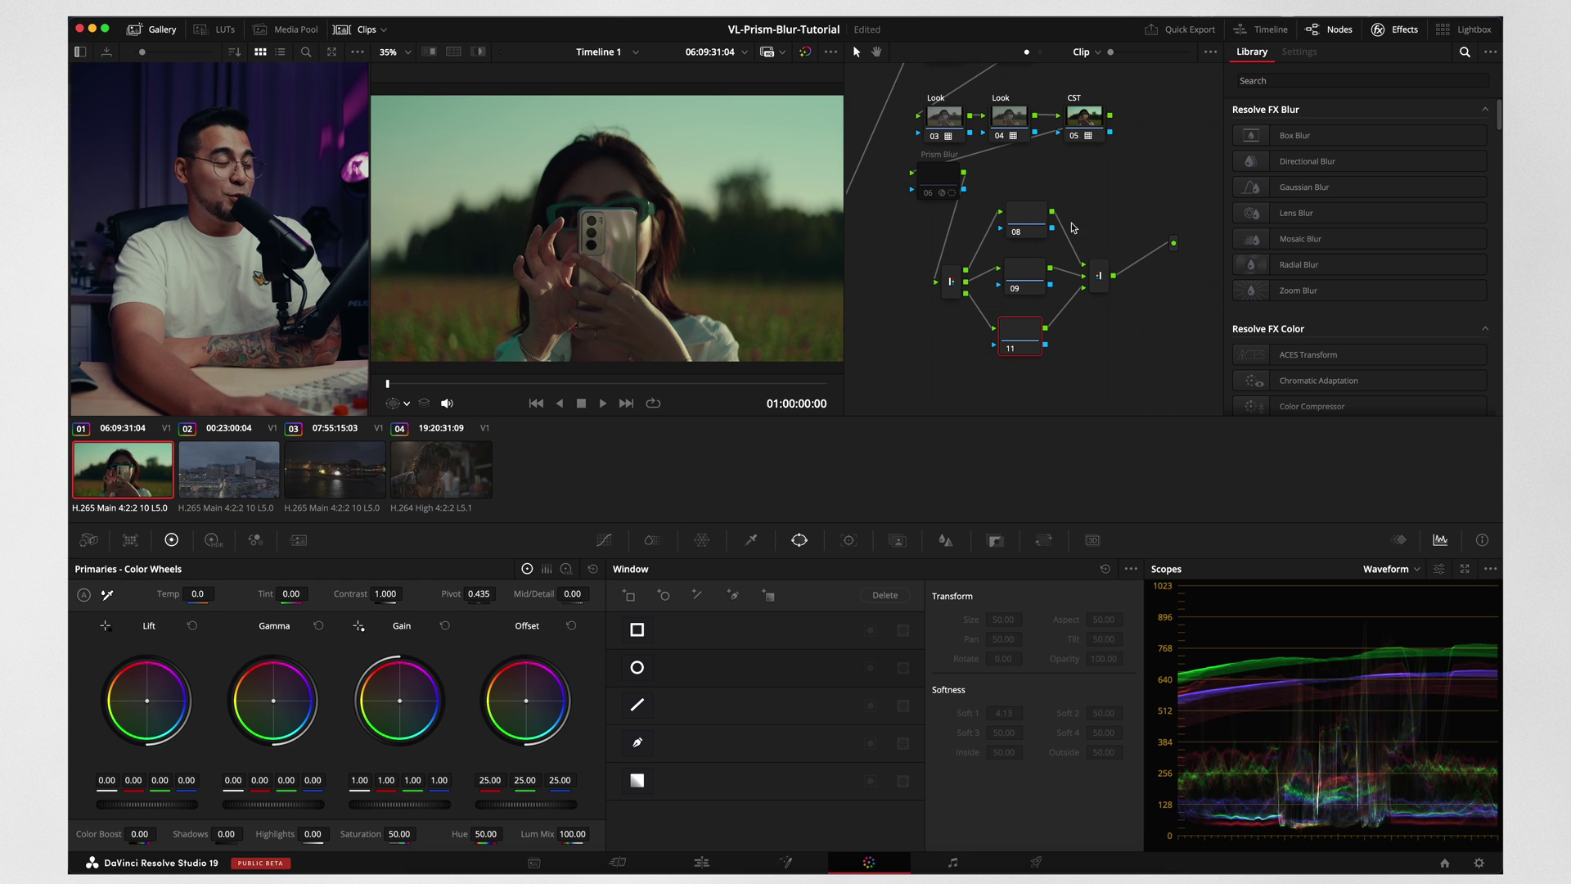
left_click_drag(951, 282, 947, 279)
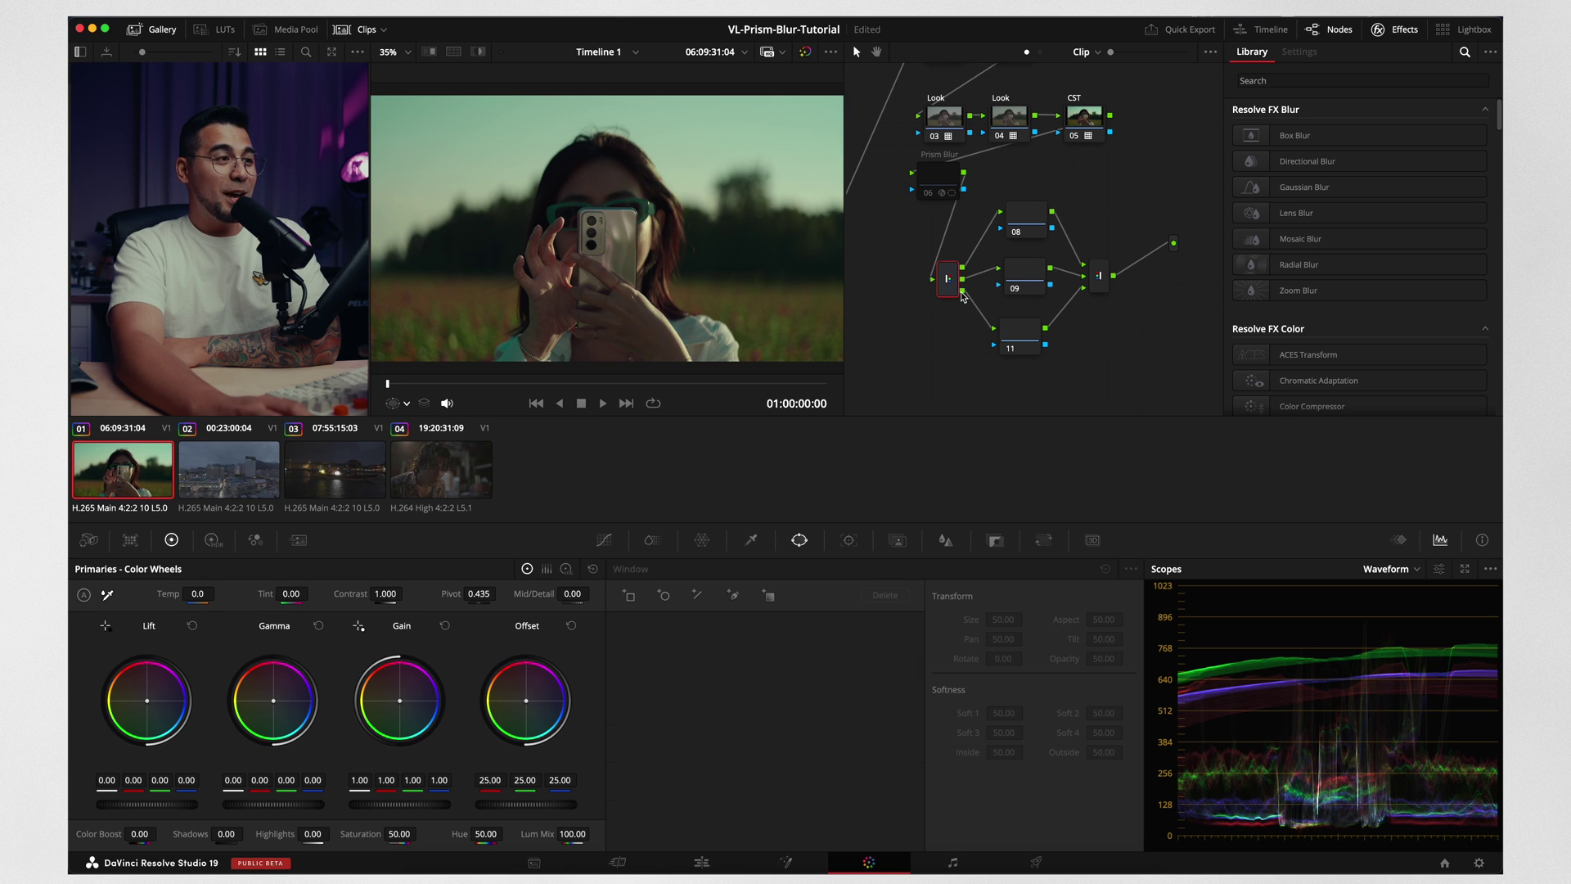
Give the top, middle and bottom channel nodes the node labels R, G and B
left_click(1022, 344)
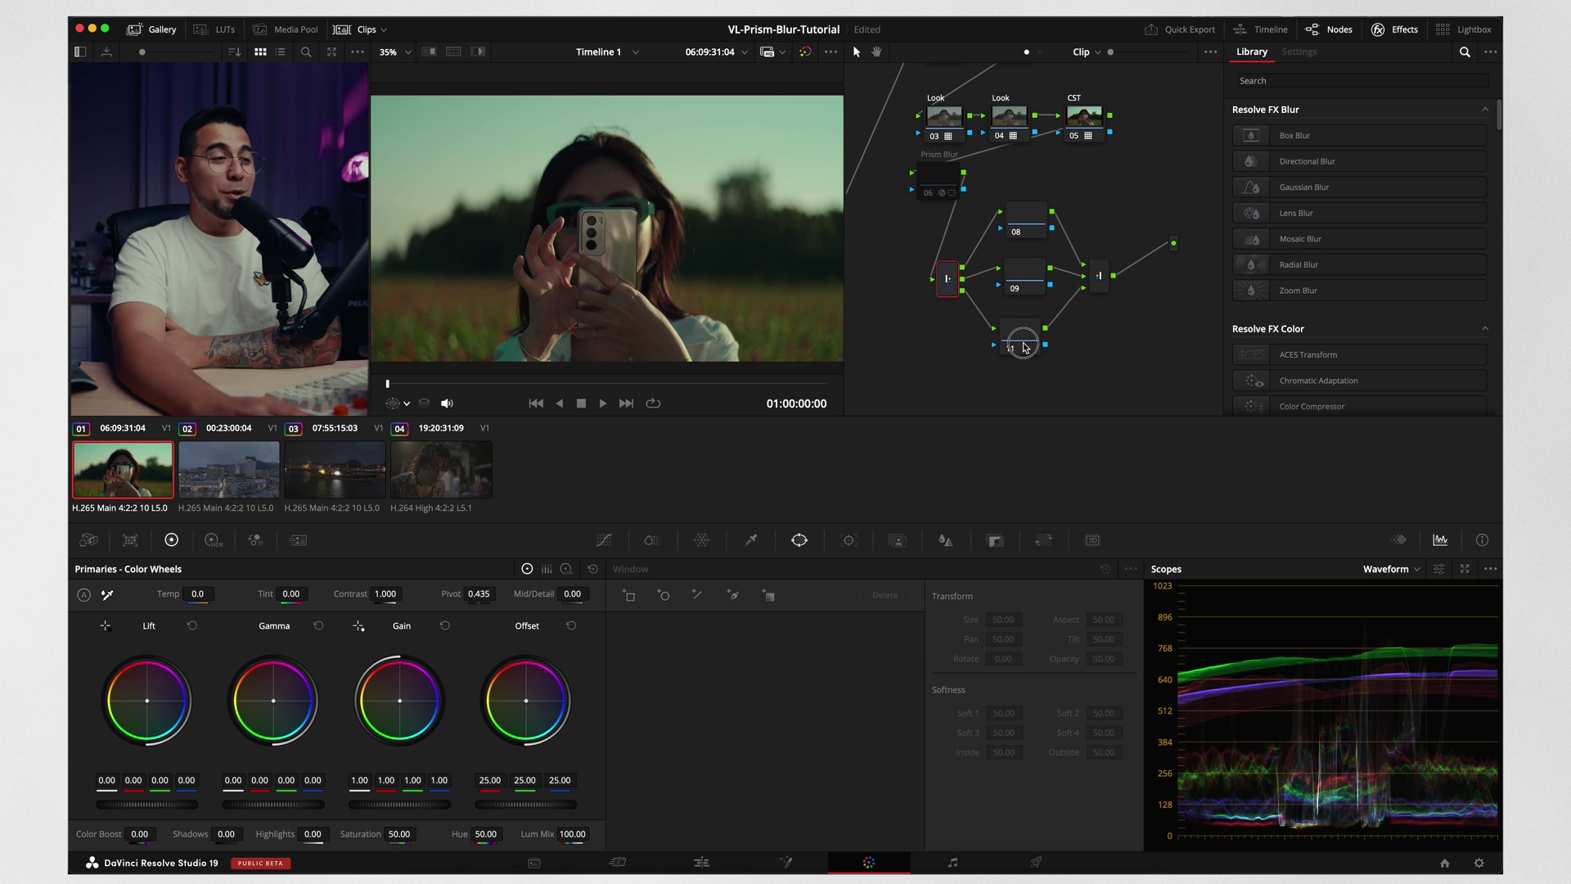
right_click(1033, 213)
left_click(1053, 259)
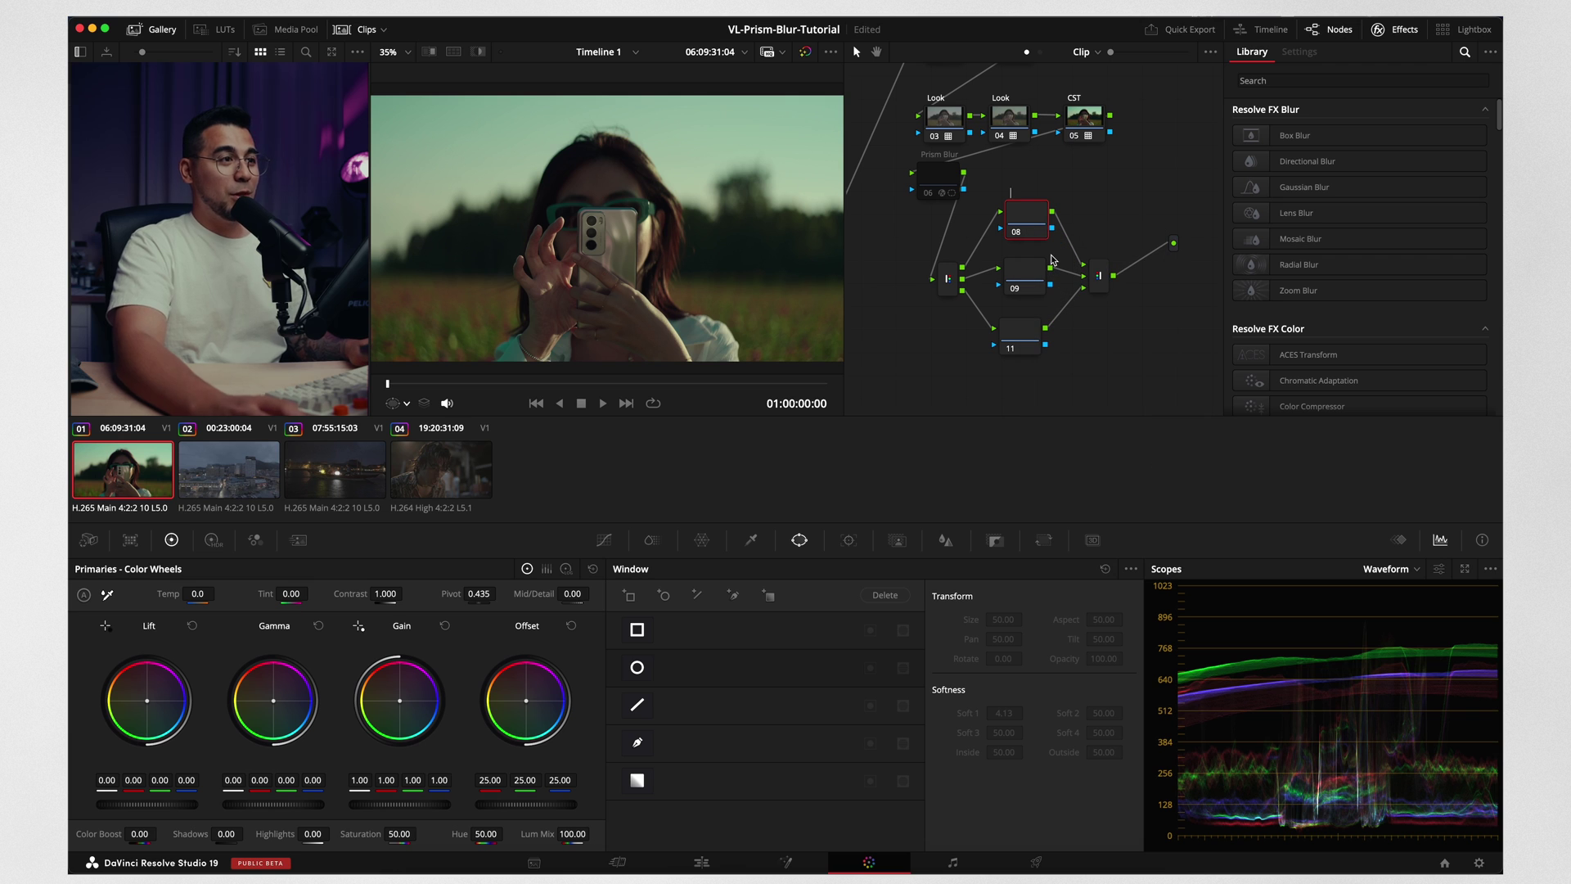
type("R")
key("Tab")
type("G")
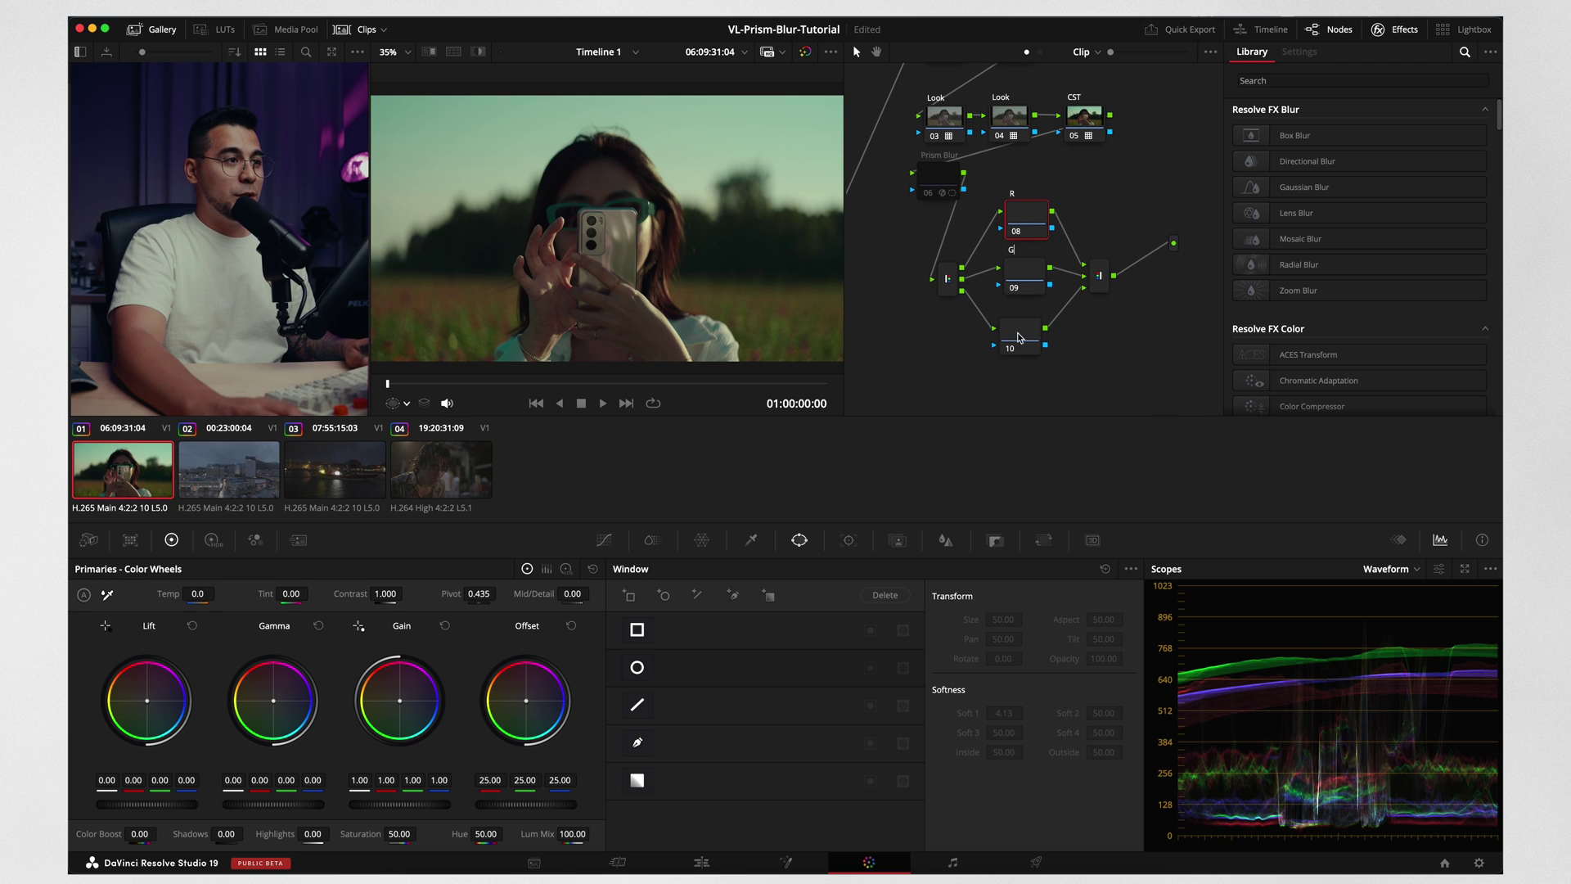
right_click(1019, 338)
left_click(1053, 378)
right_click(1036, 341)
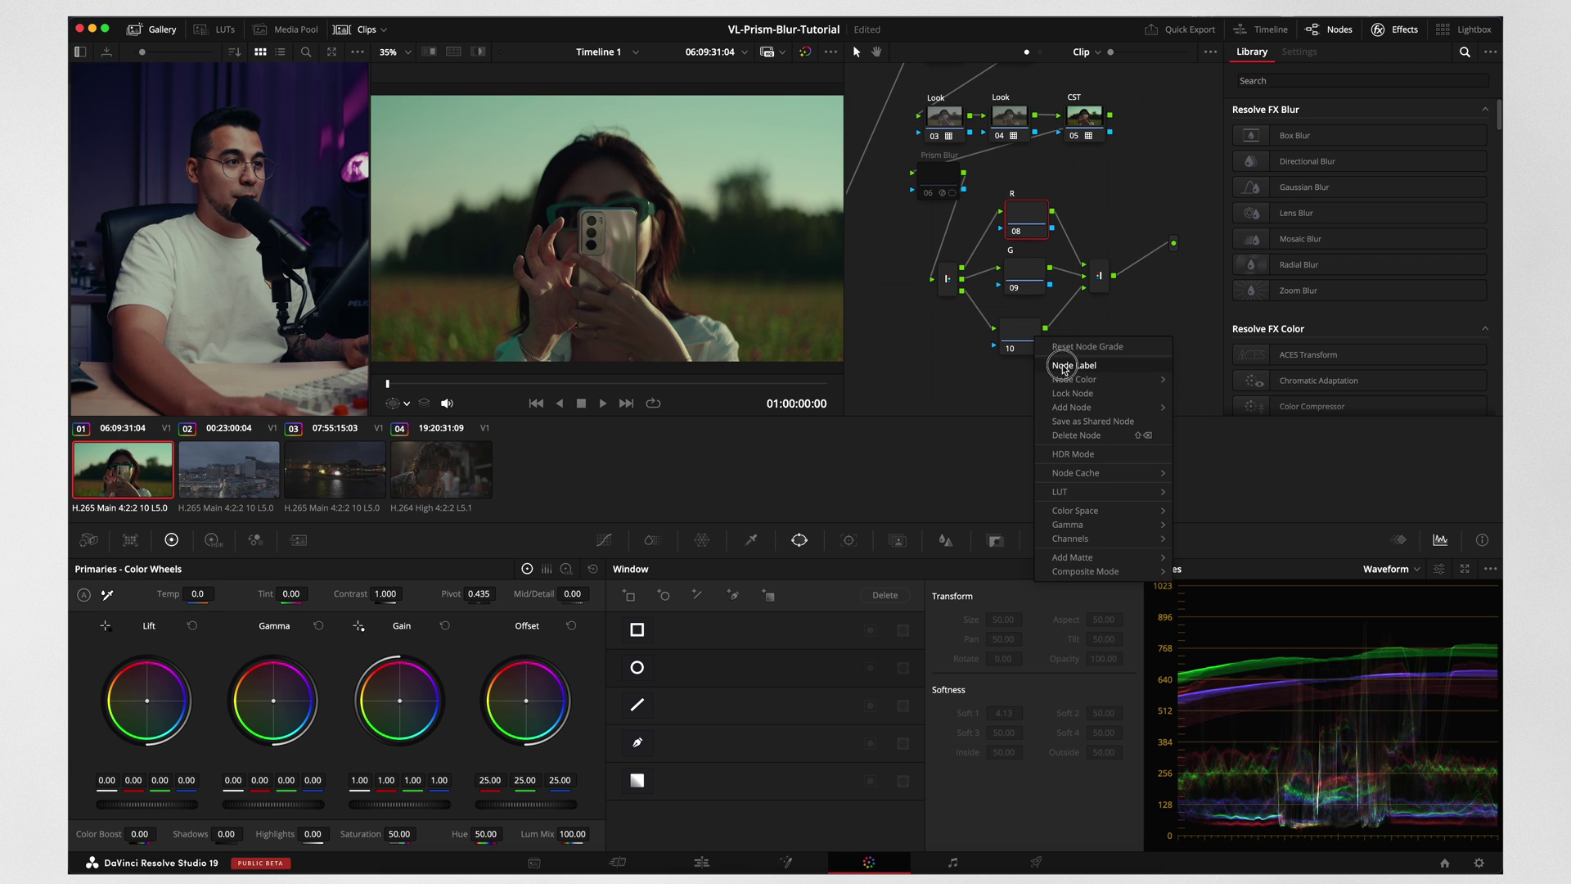
left_click(1064, 360)
type("B")
key("Return")
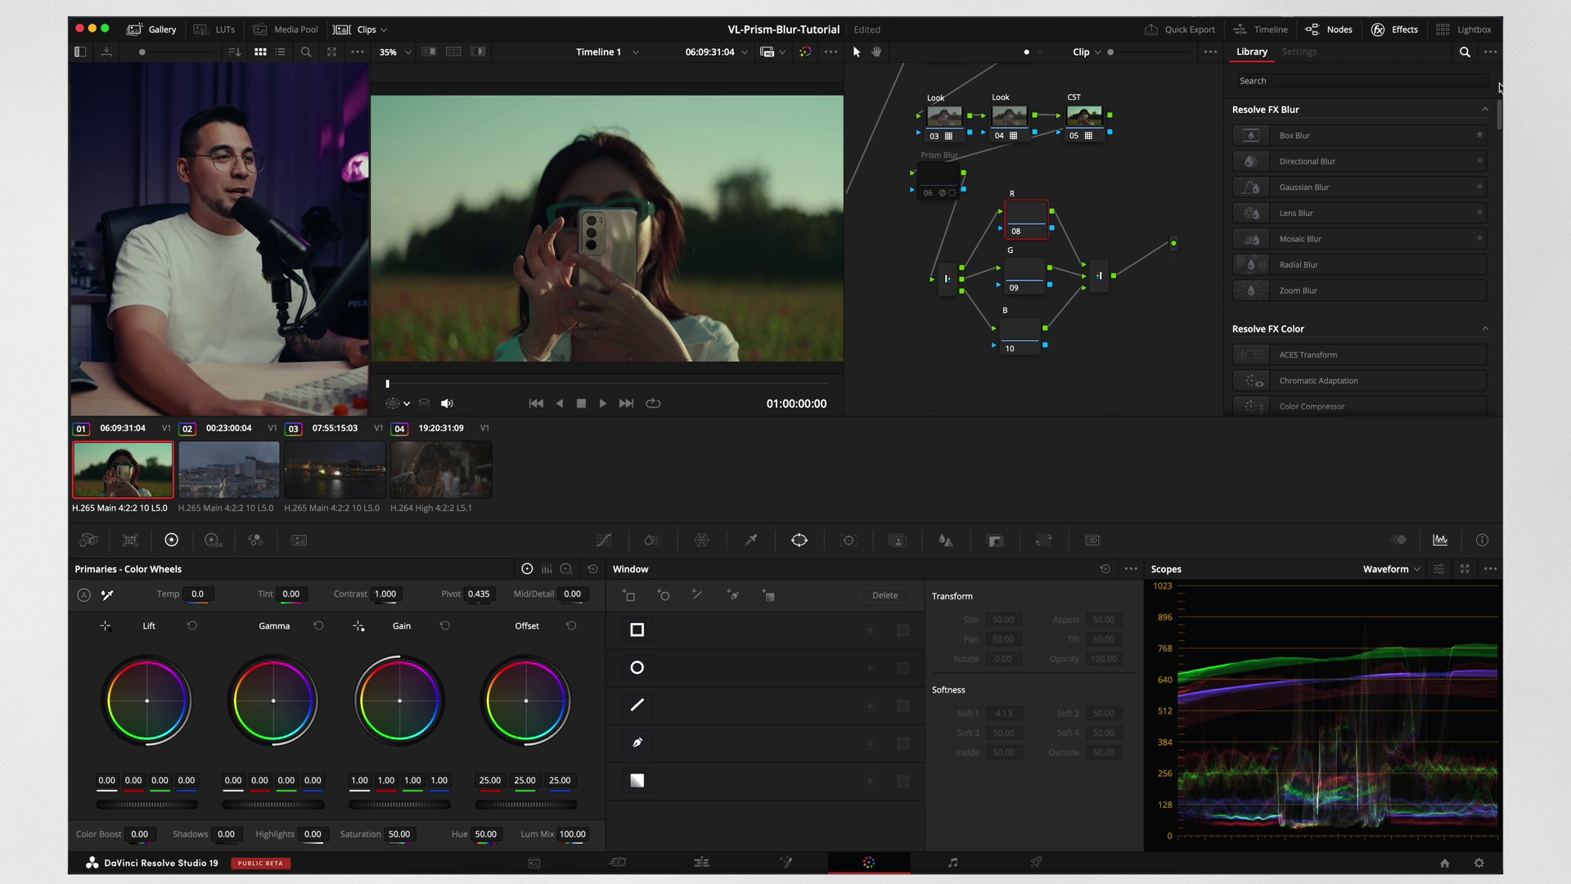
Apply Directional Blur from the Effects Library to the R, G and B nodes
left_click_drag(1325, 161, 1030, 228)
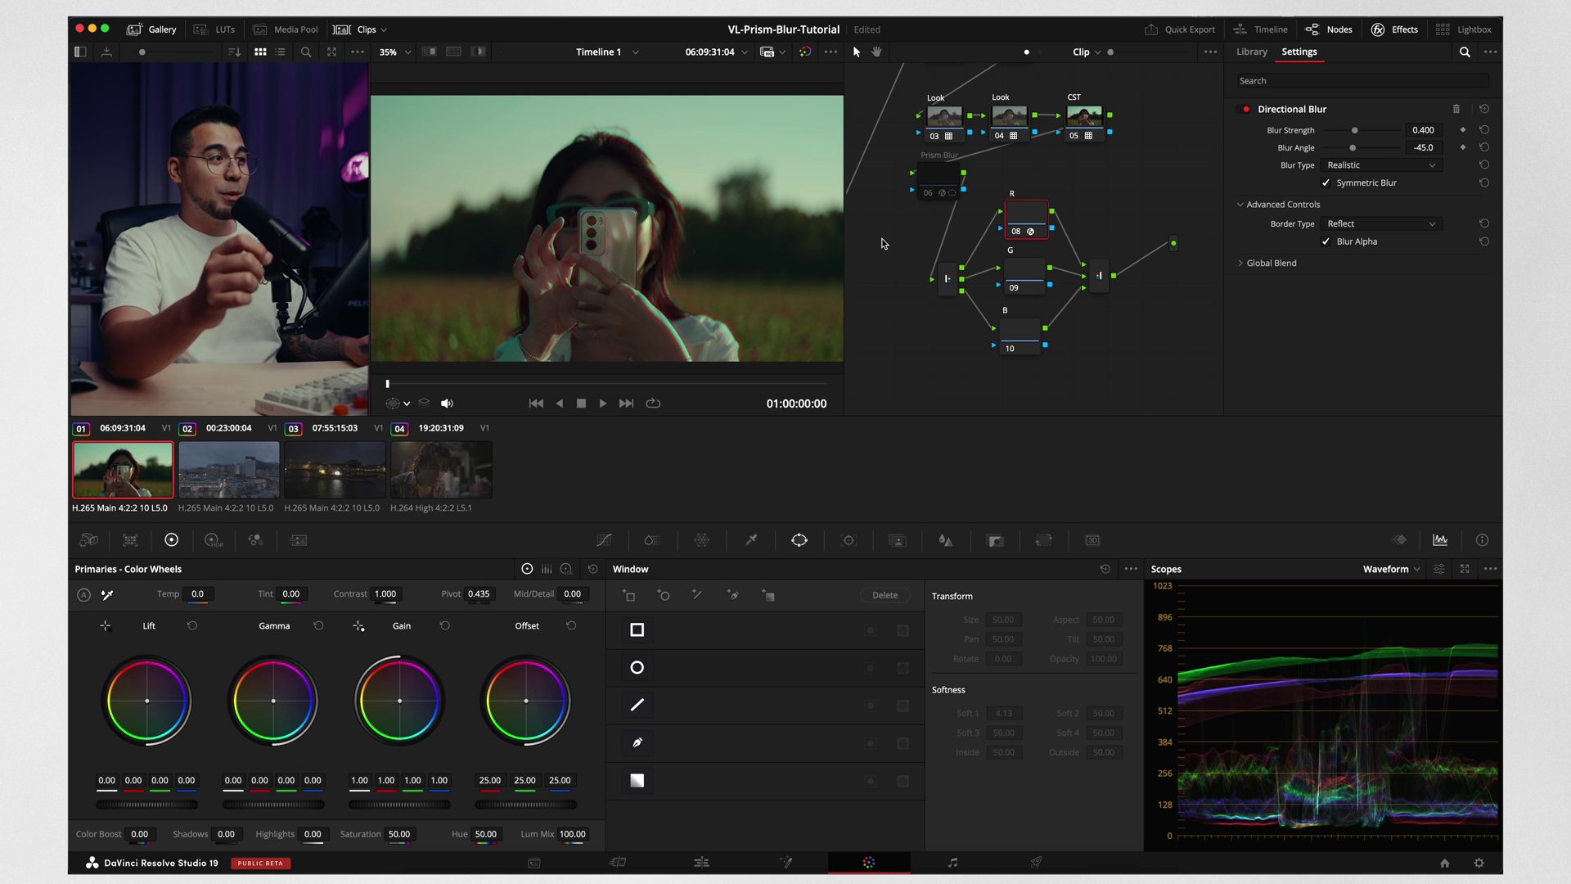
left_click(1251, 52)
left_click_drag(1307, 161, 1026, 286)
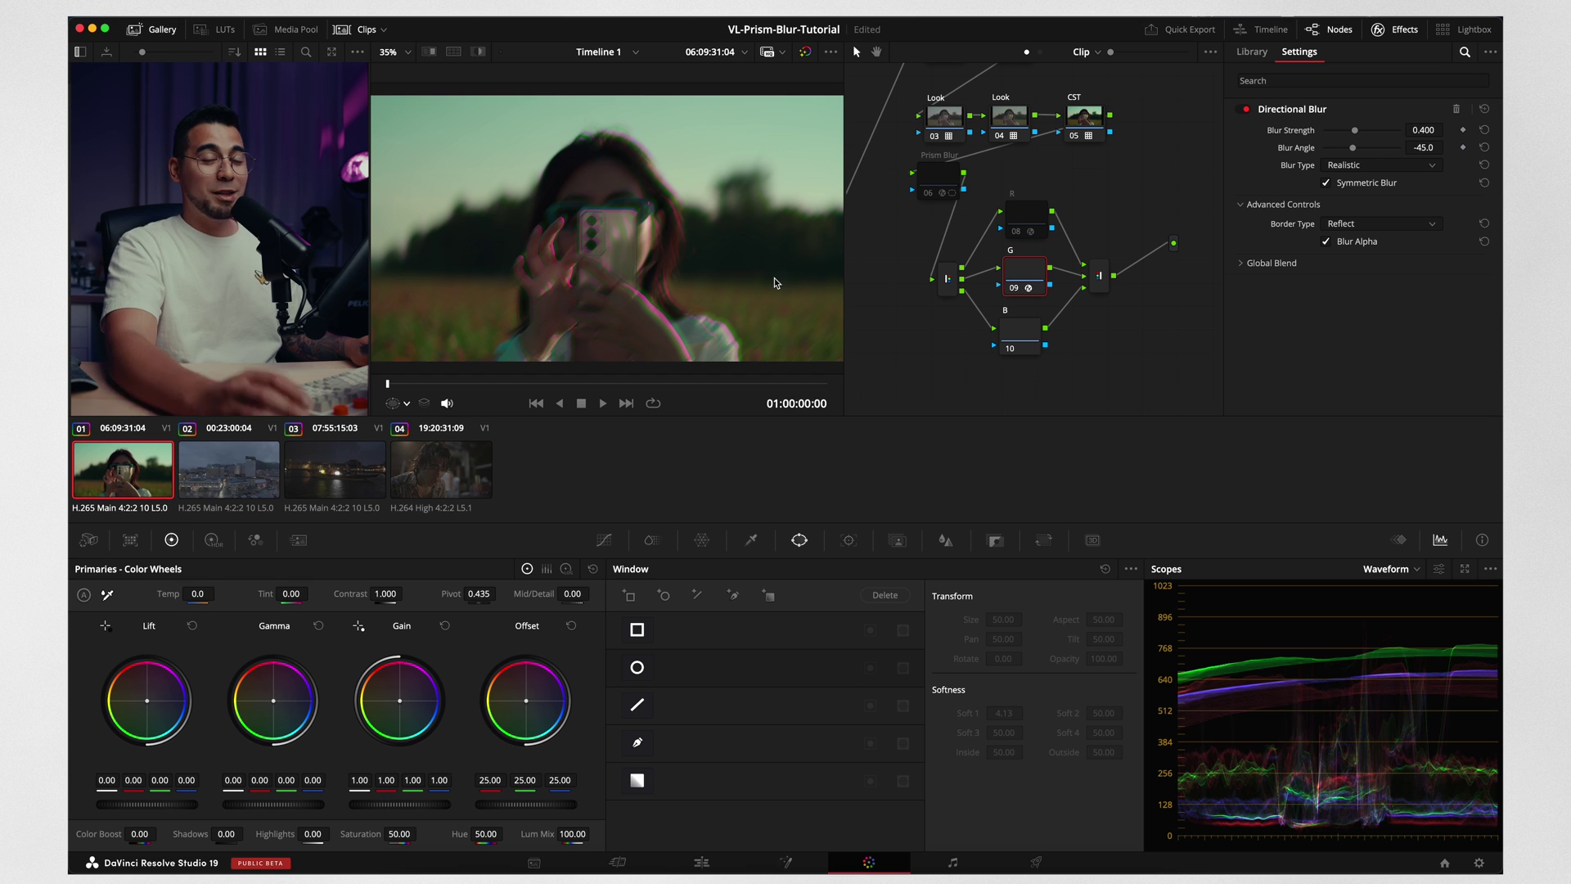
key("ctrl+d")
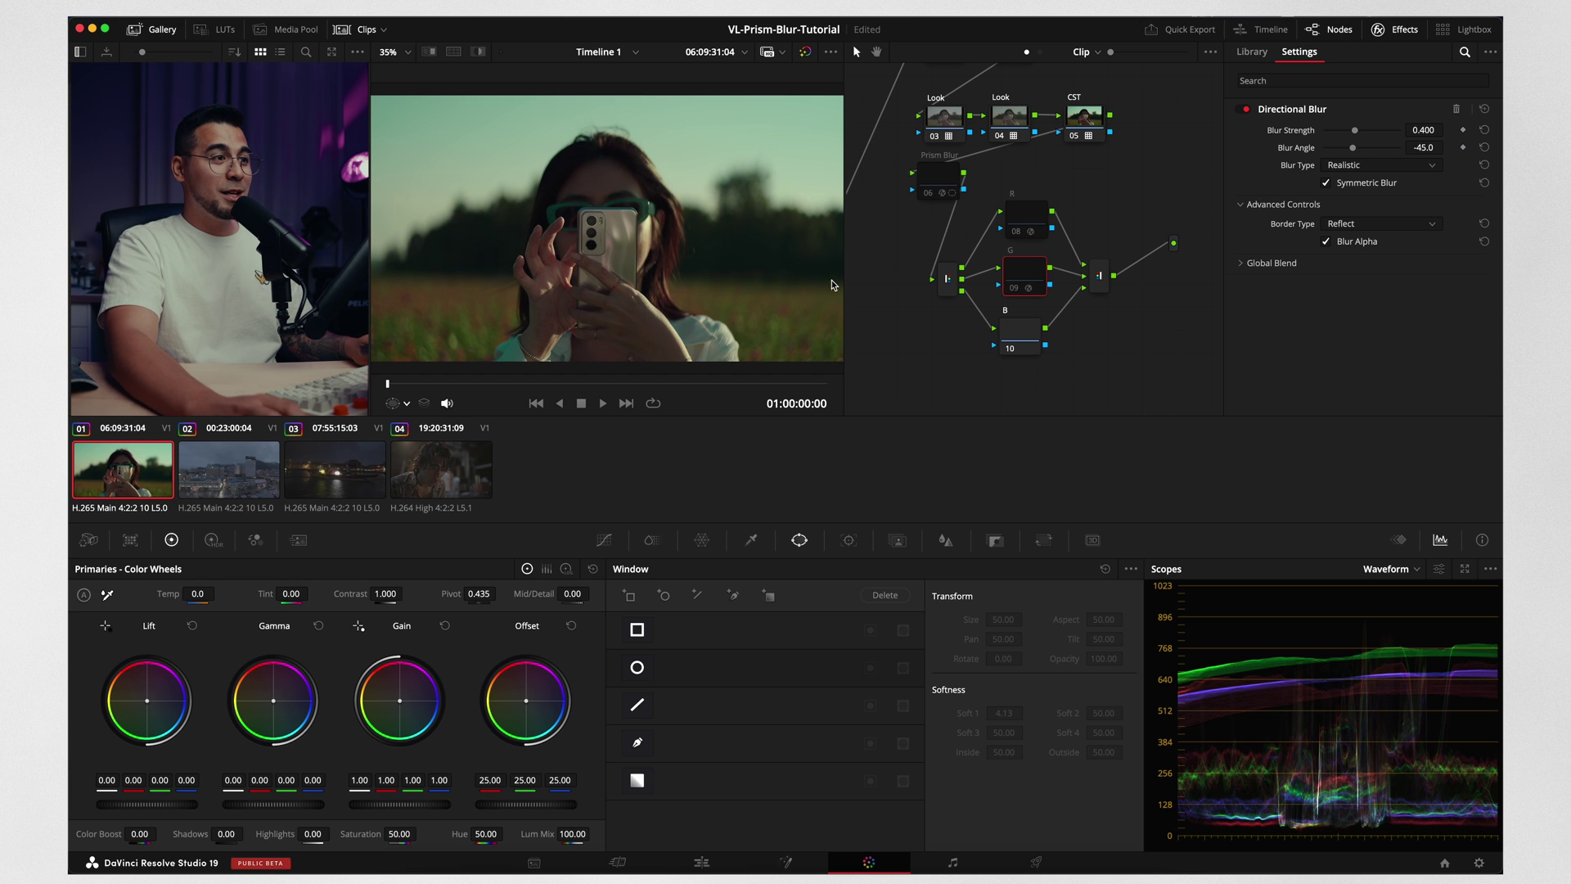
left_click(1252, 52)
left_click_drag(1288, 158, 1028, 339)
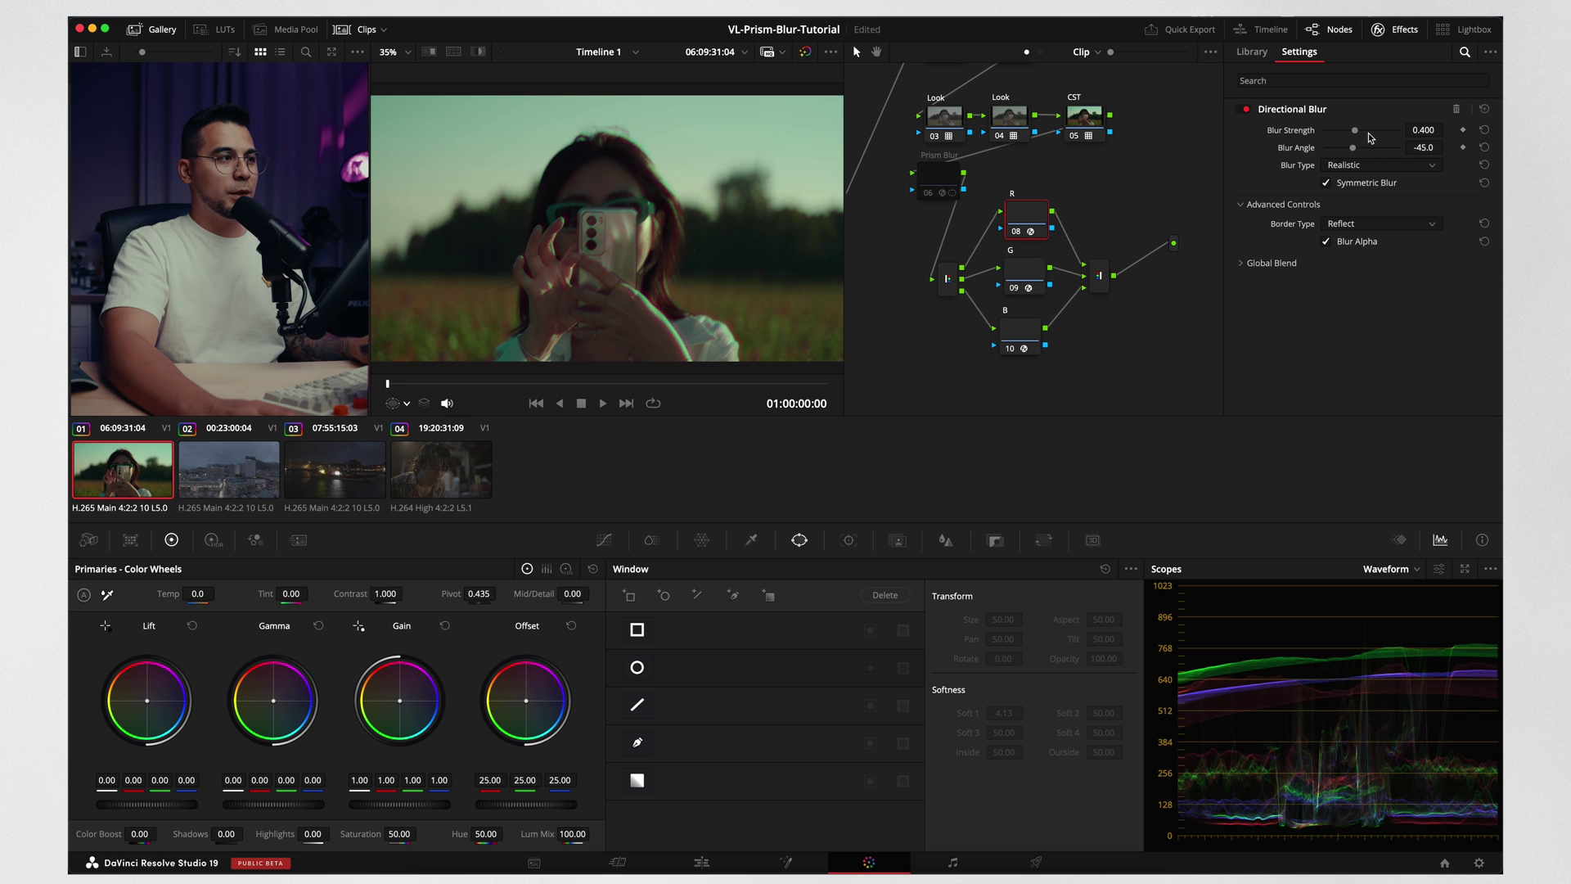
Lower the R node's Directional Blur Strength to 0.229, comparing against G's settings
left_click_drag(1360, 135, 1346, 133)
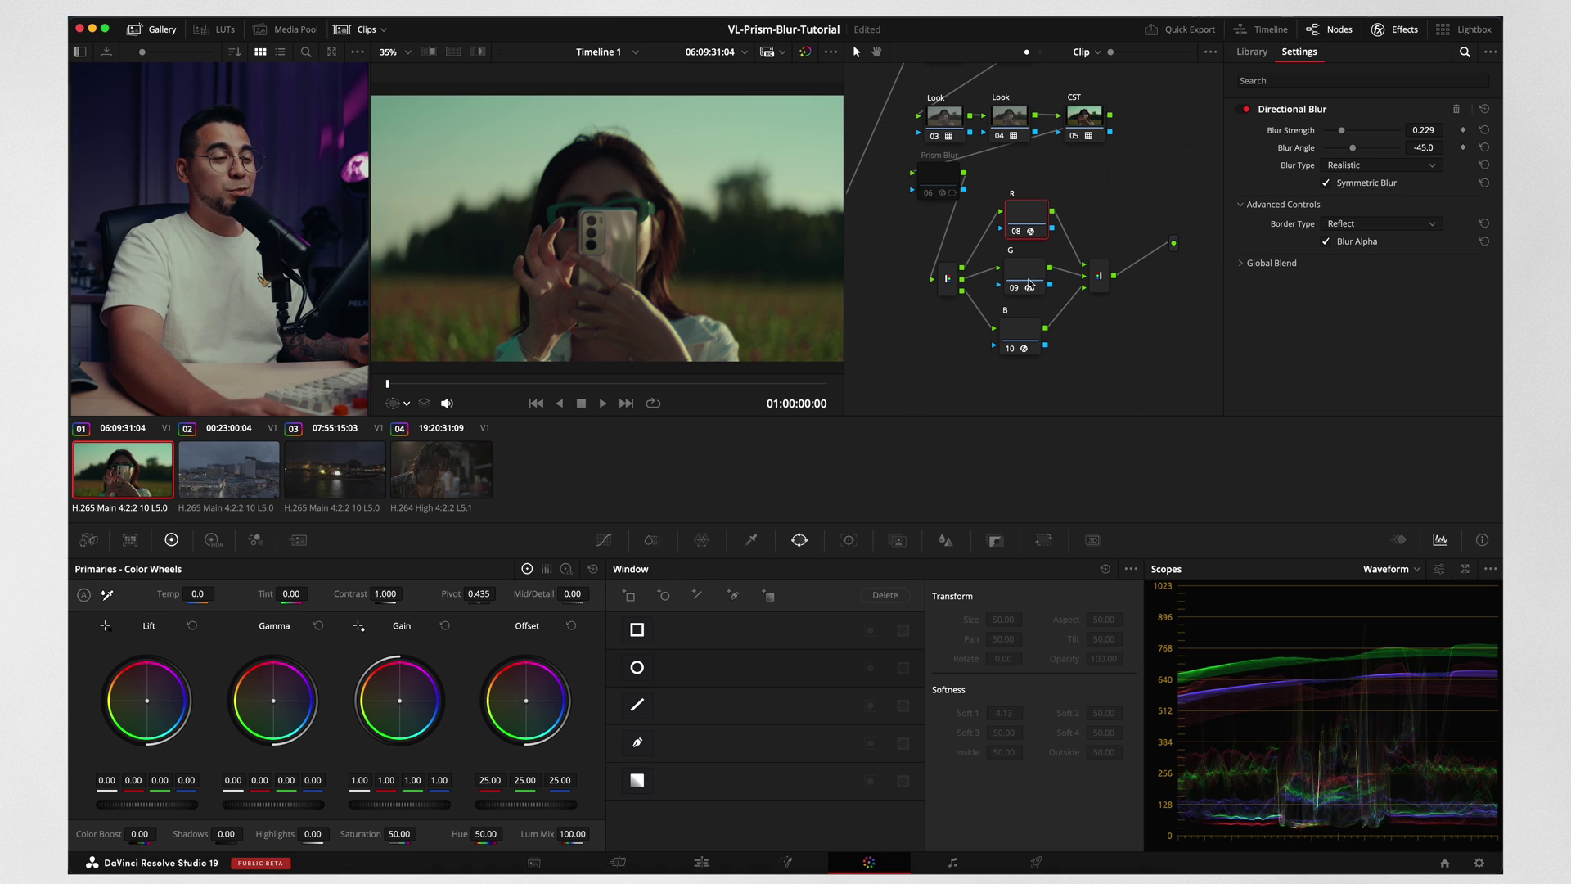
left_click(1028, 265)
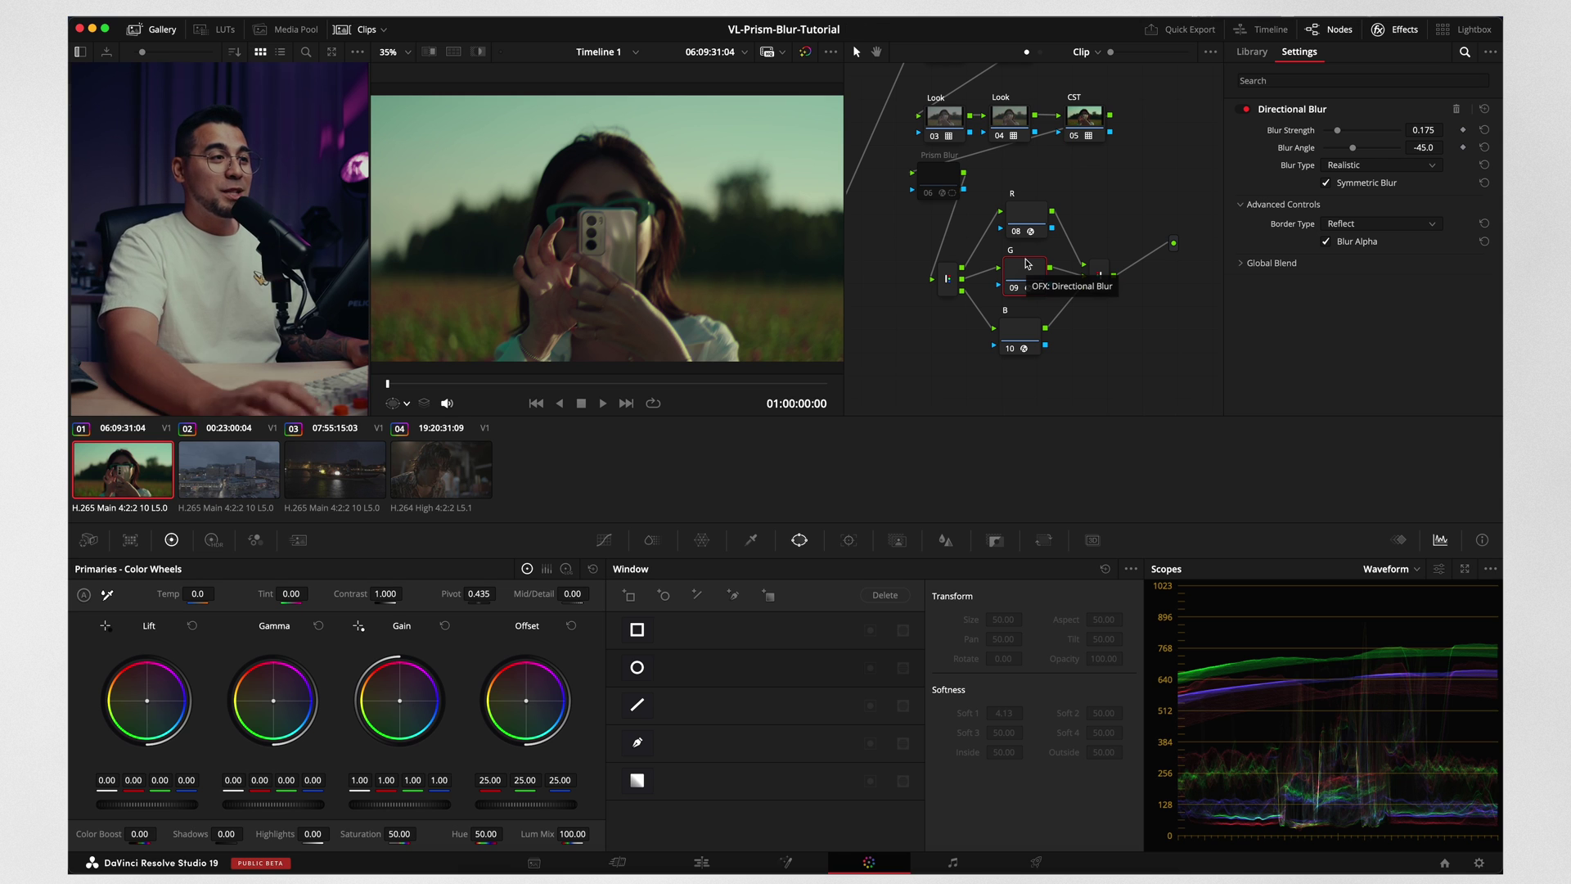
left_click(1033, 211)
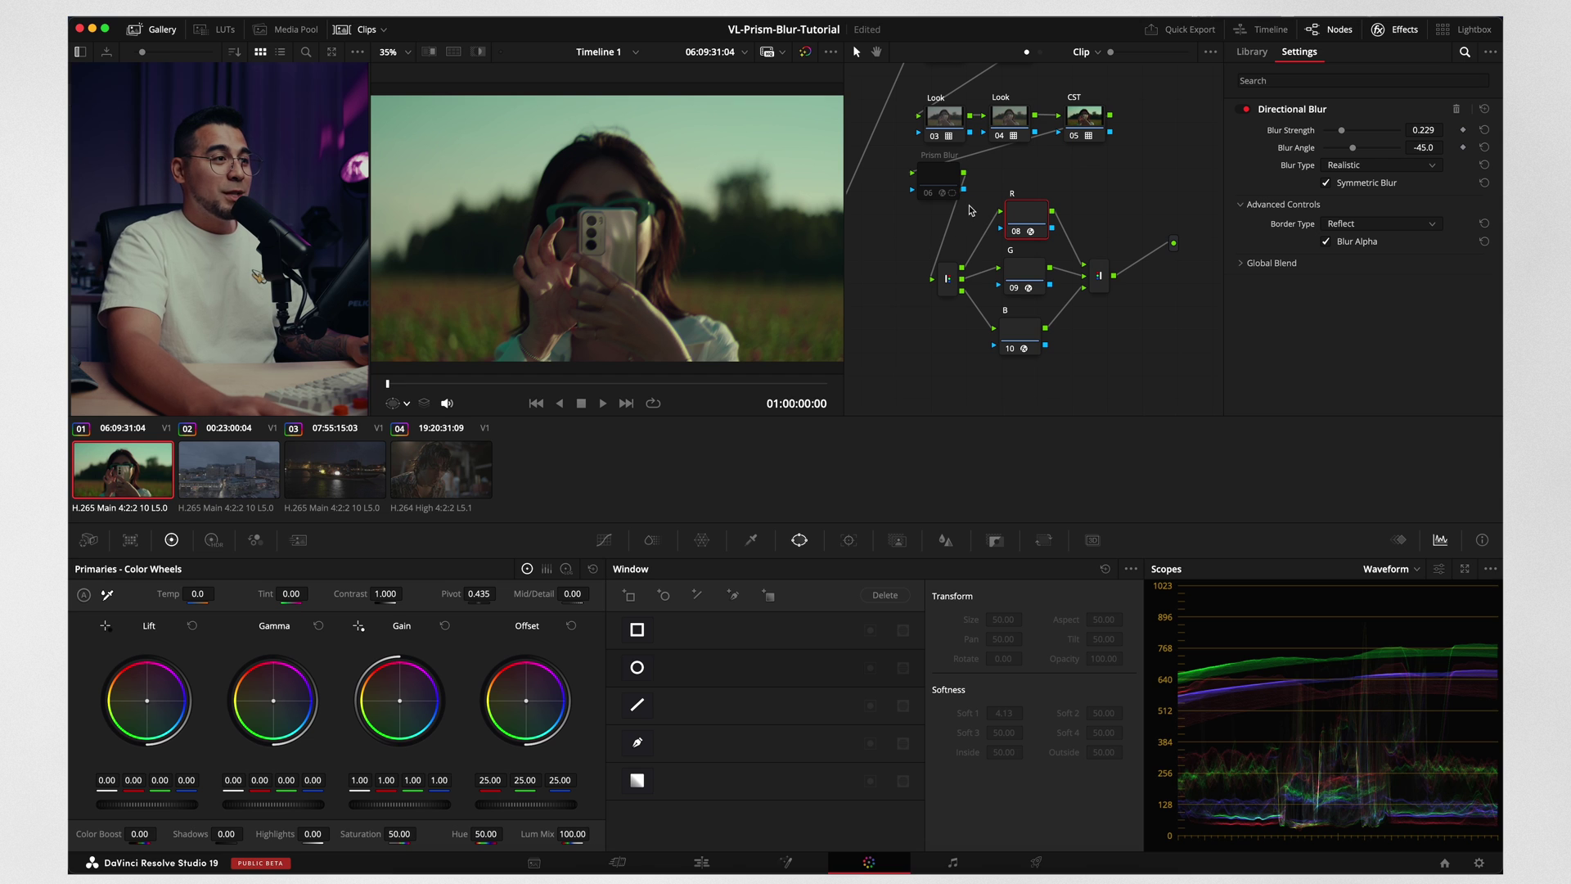
left_click_drag(971, 210, 1115, 350)
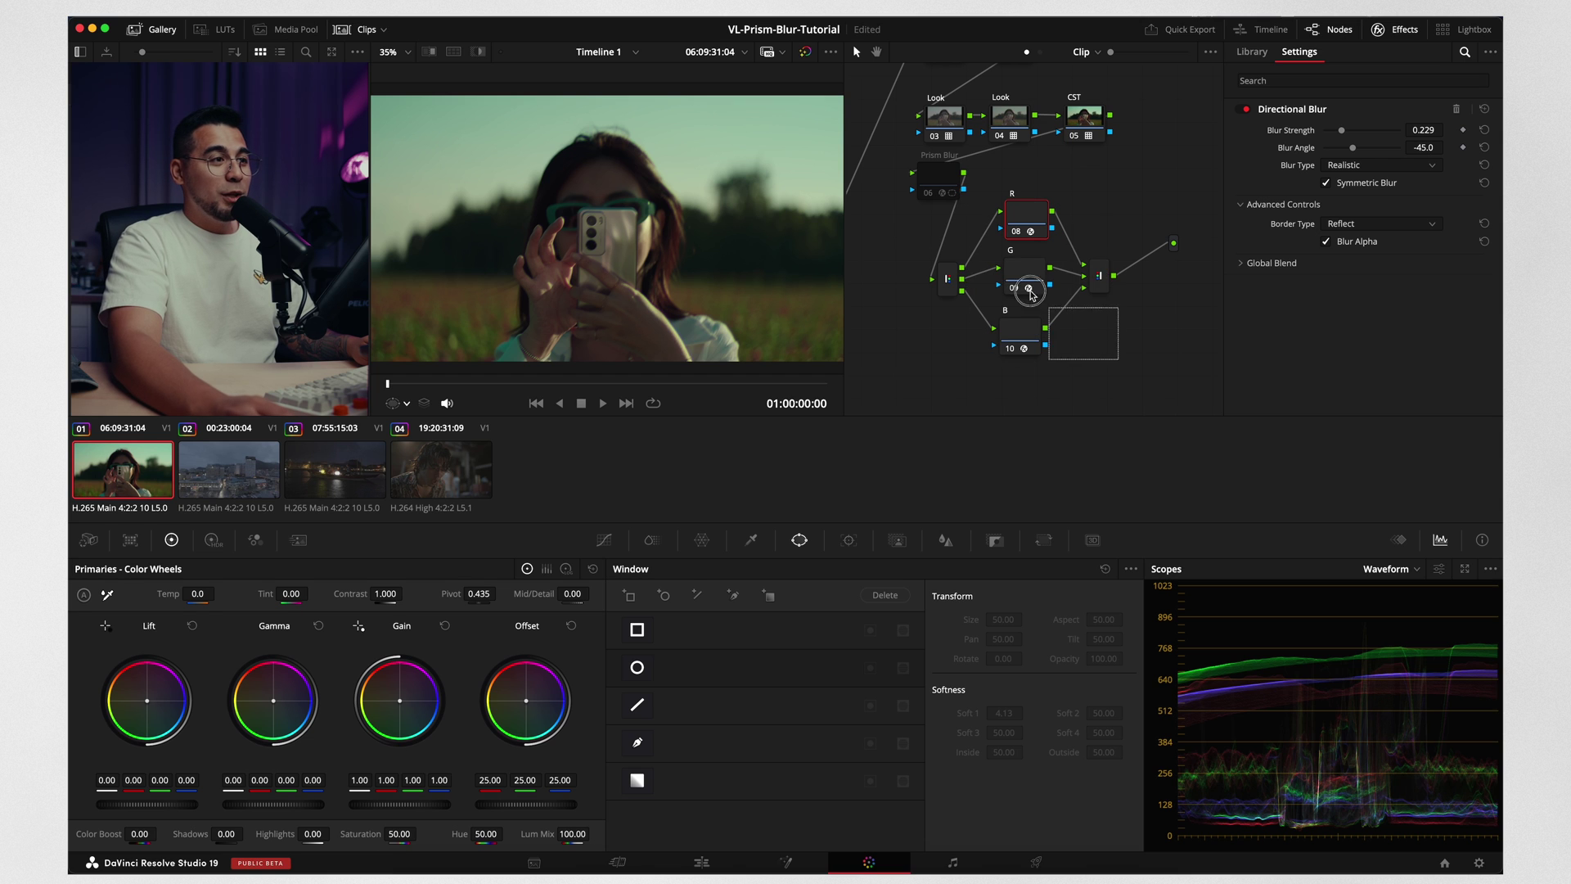
Merge the red, green and blue split nodes into one compound node placed lower in the tree
right_click(1028, 226)
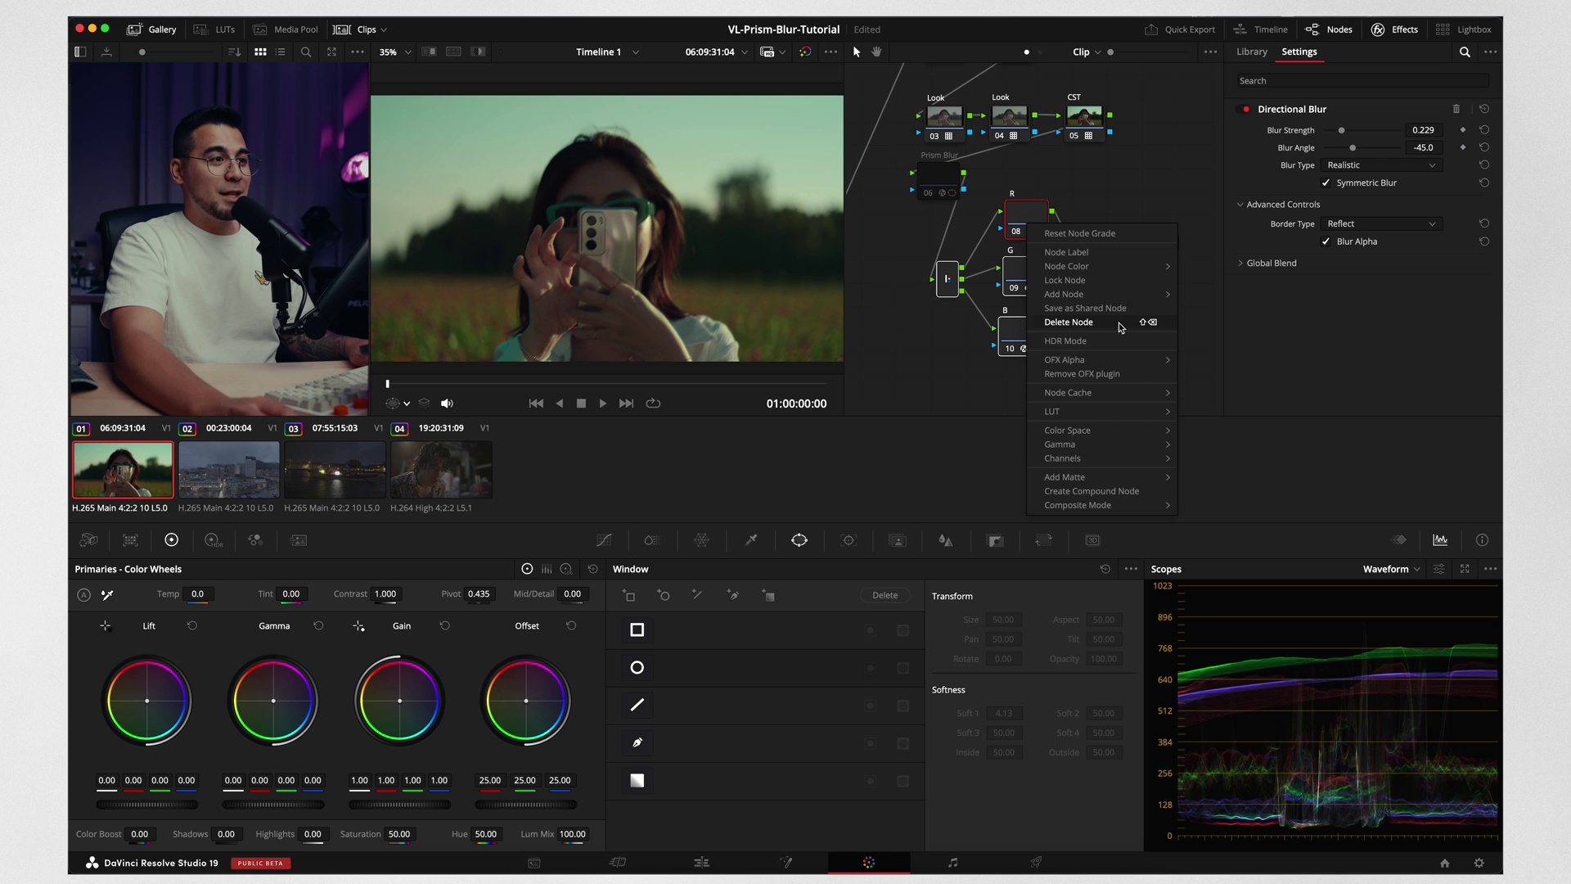
left_click(1120, 491)
left_click_drag(1027, 234, 1022, 272)
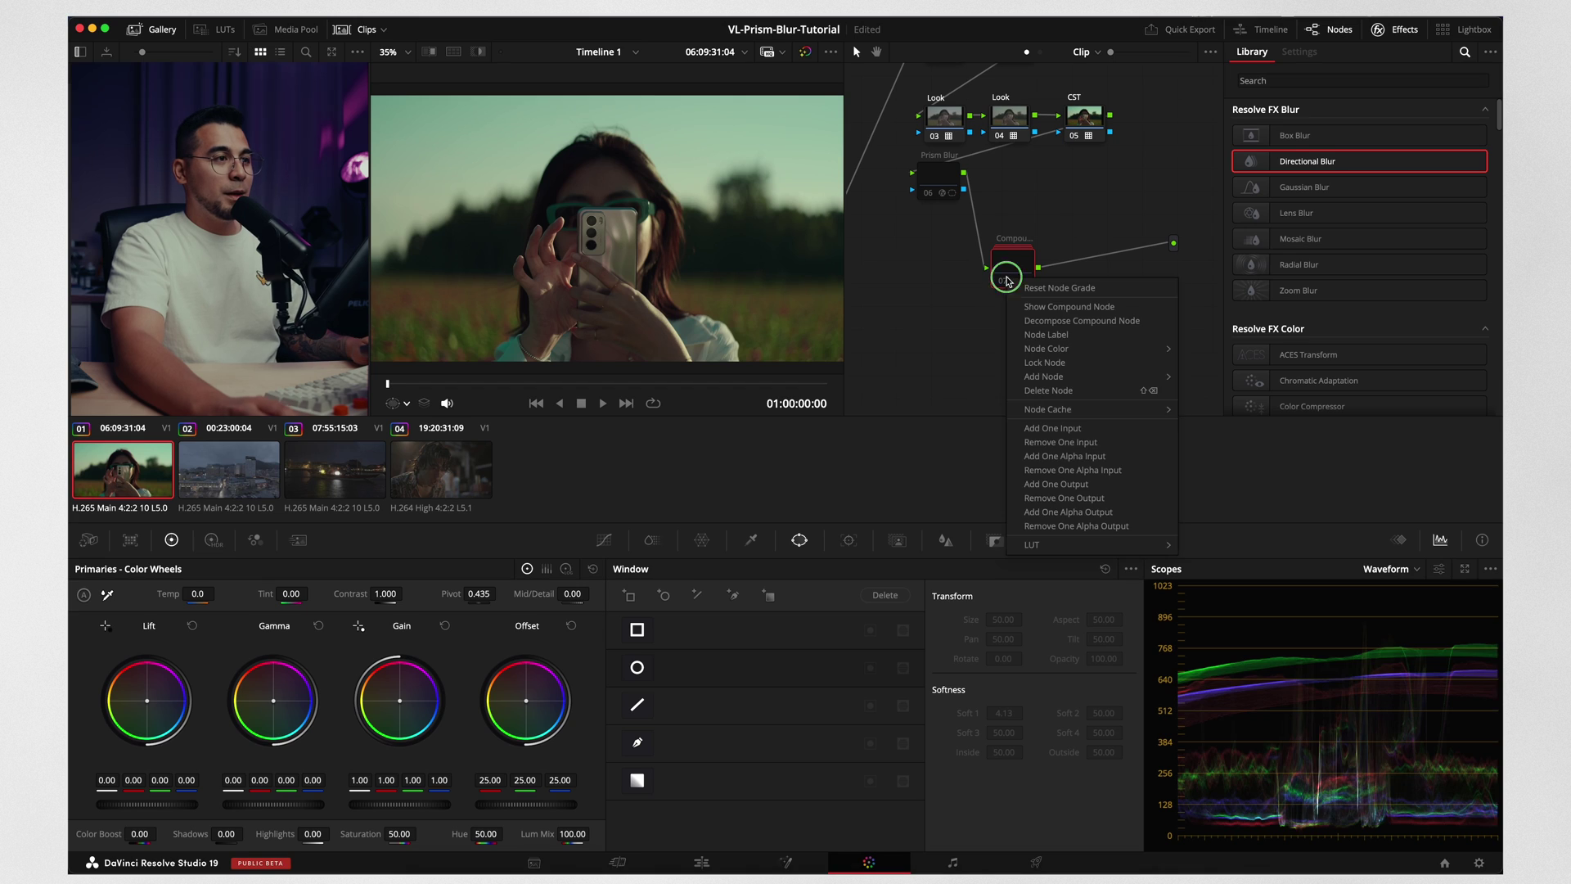
left_click(1011, 276)
right_click(1010, 277)
left_click(836, 573)
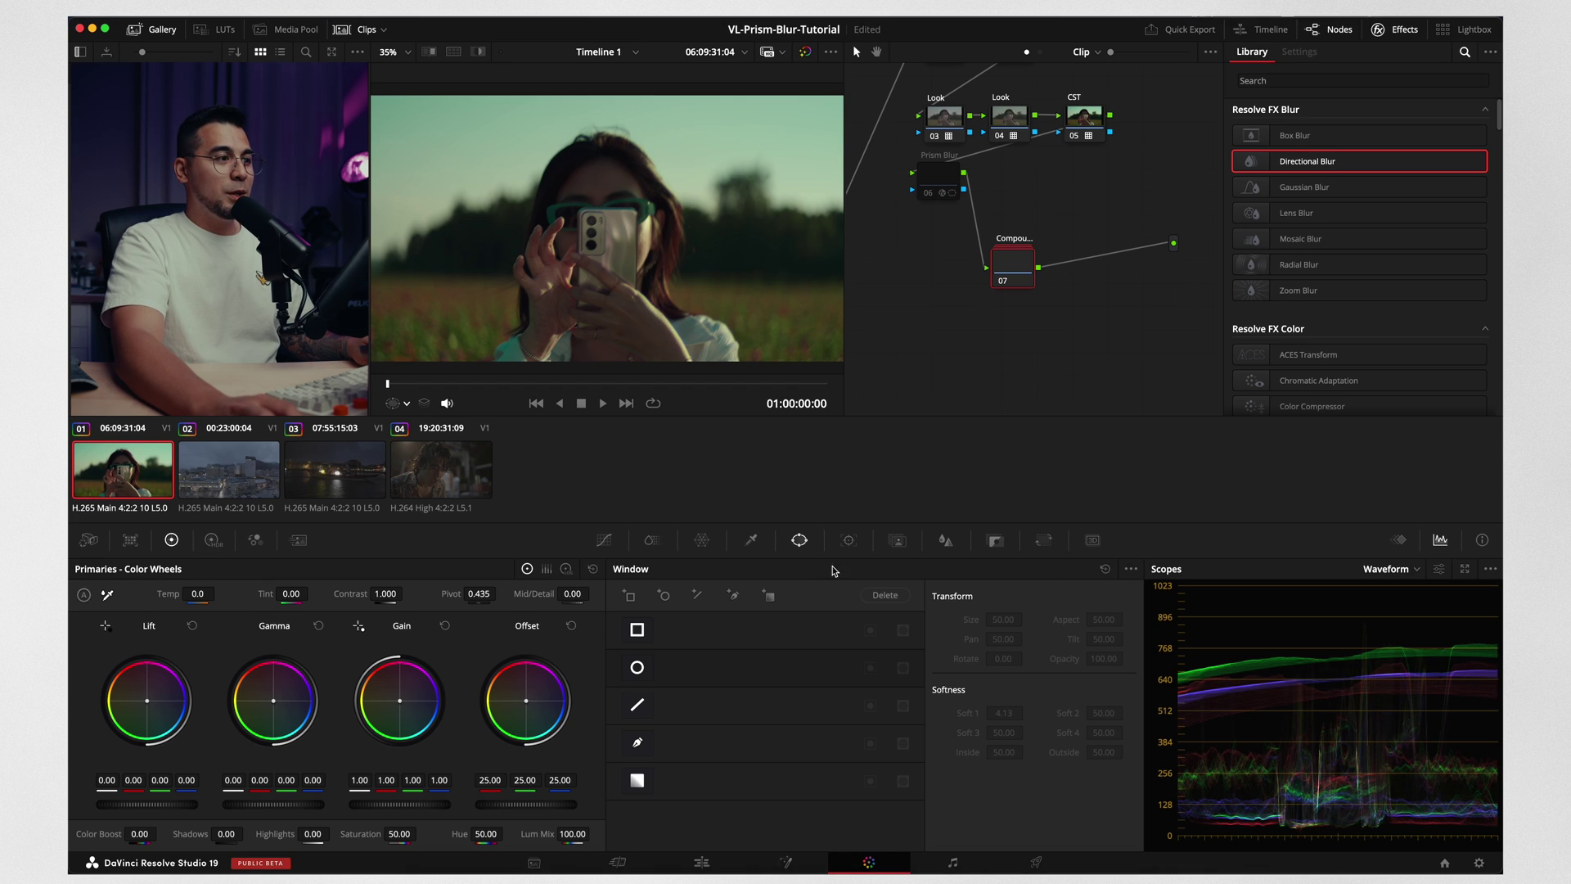
Limit the compound node with a circle window stretched to an oval and softened around the hands and phone
left_click(638, 668)
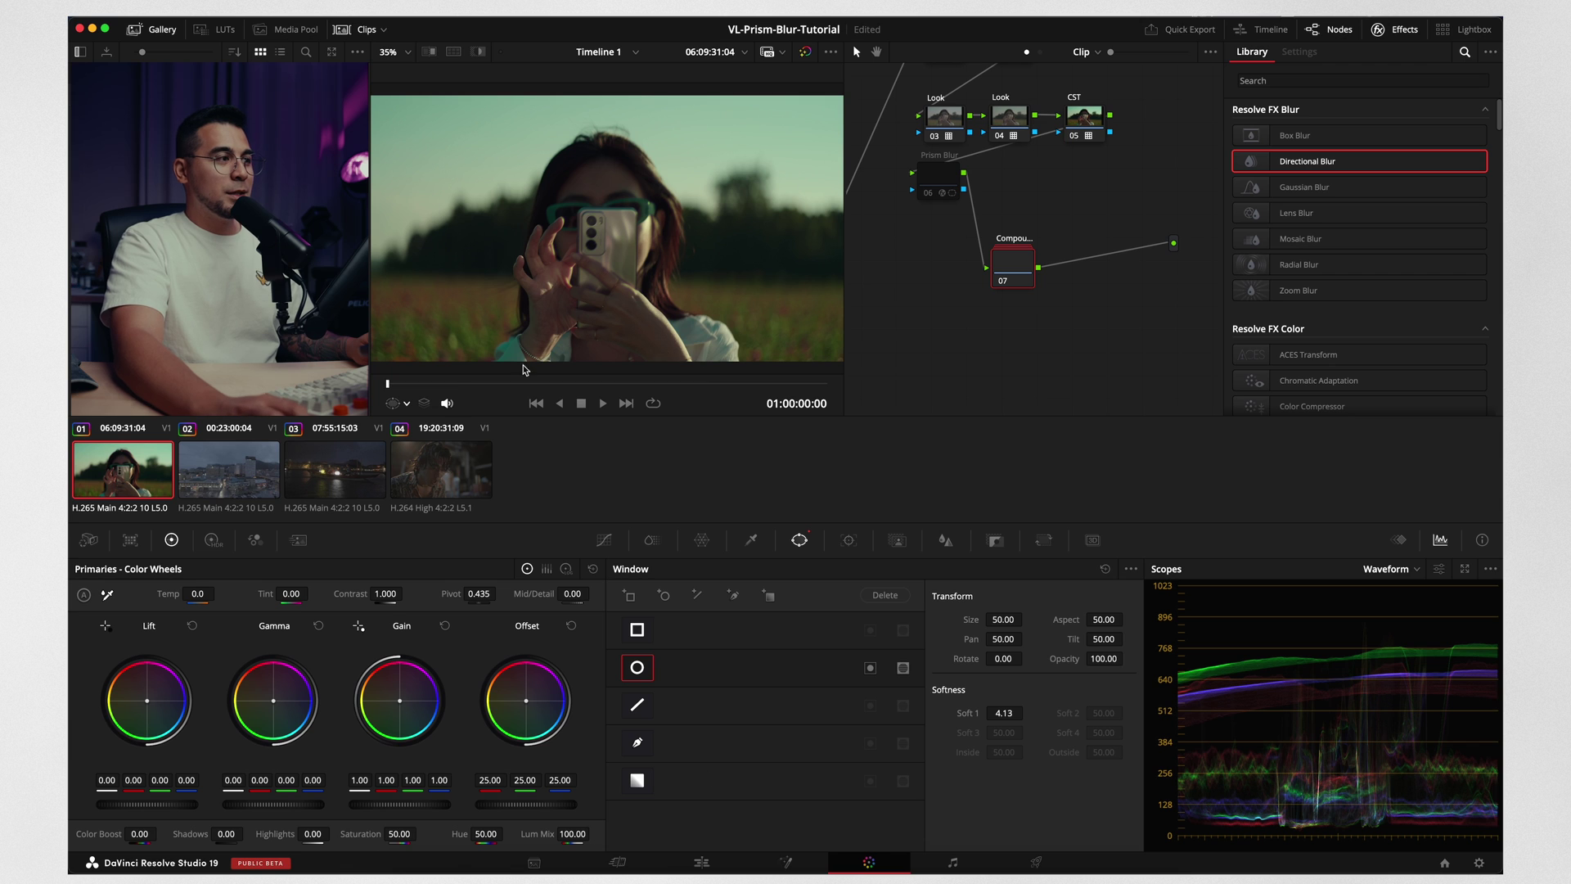
left_click_drag(688, 230, 736, 235)
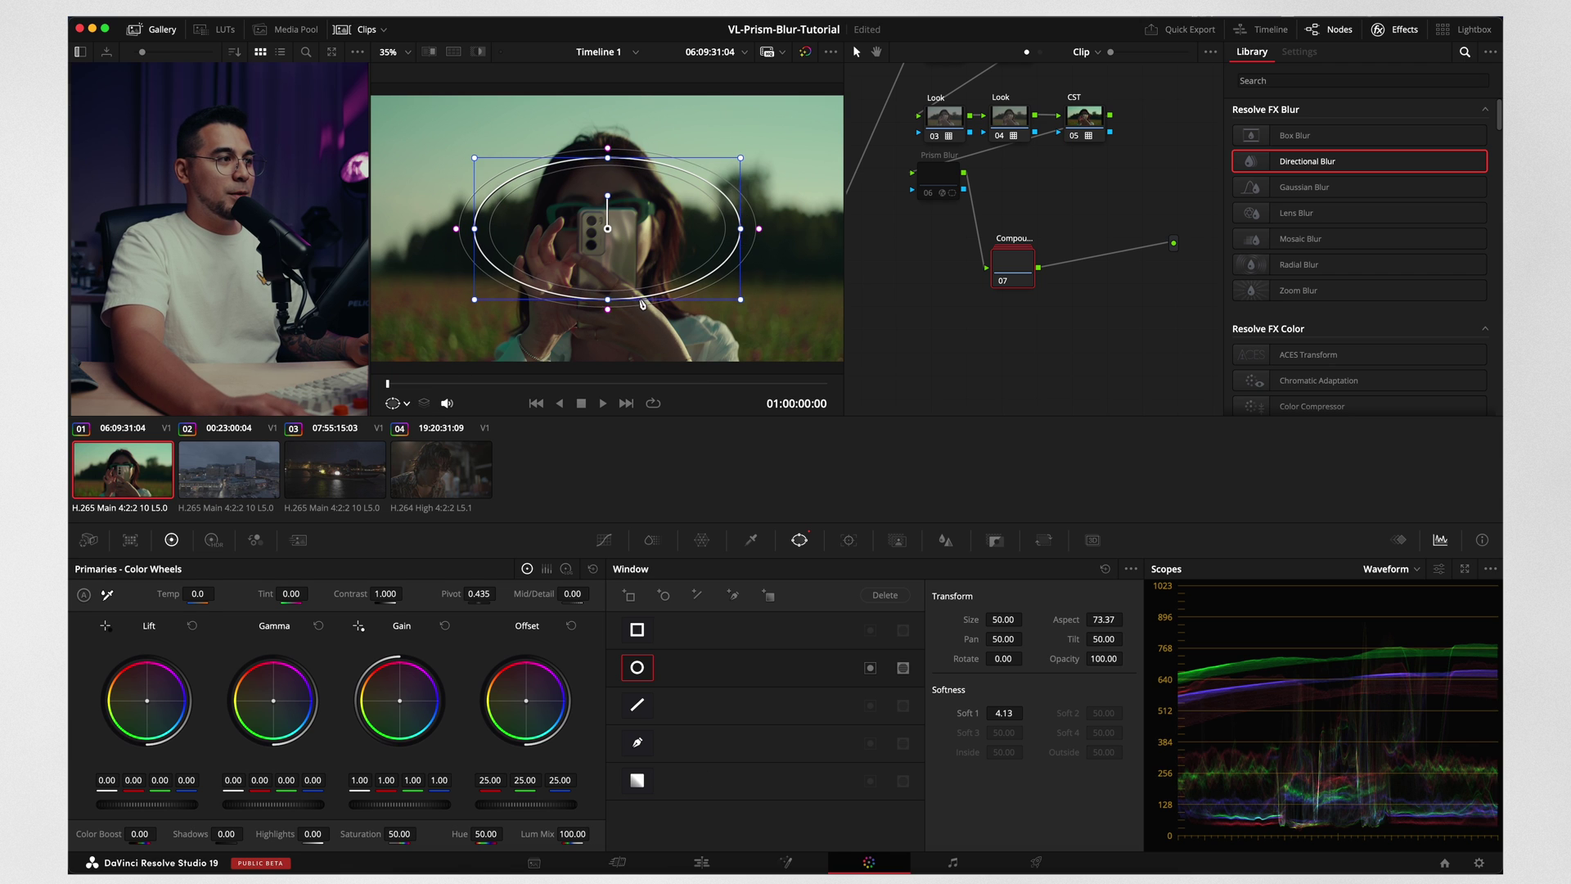
left_click_drag(607, 300, 607, 350)
left_click_drag(613, 93, 606, 62)
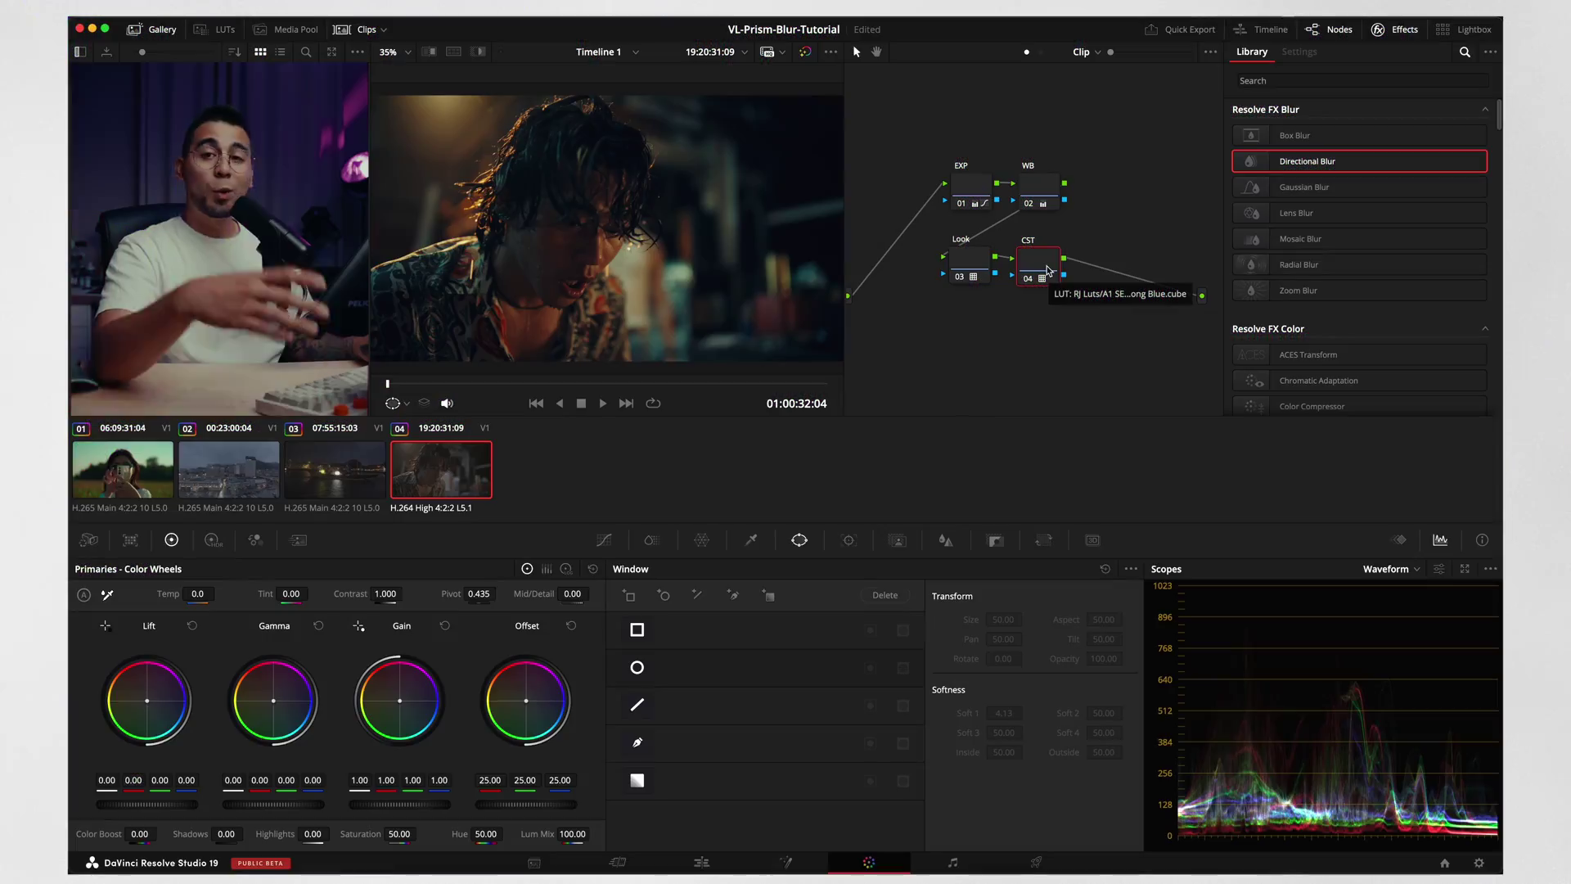
Add serial node 05 after CST with Alt+S and drop Prism Blur from an Effects Library 'pri' search onto it
key("alt+s")
left_click_drag(1094, 273, 959, 350)
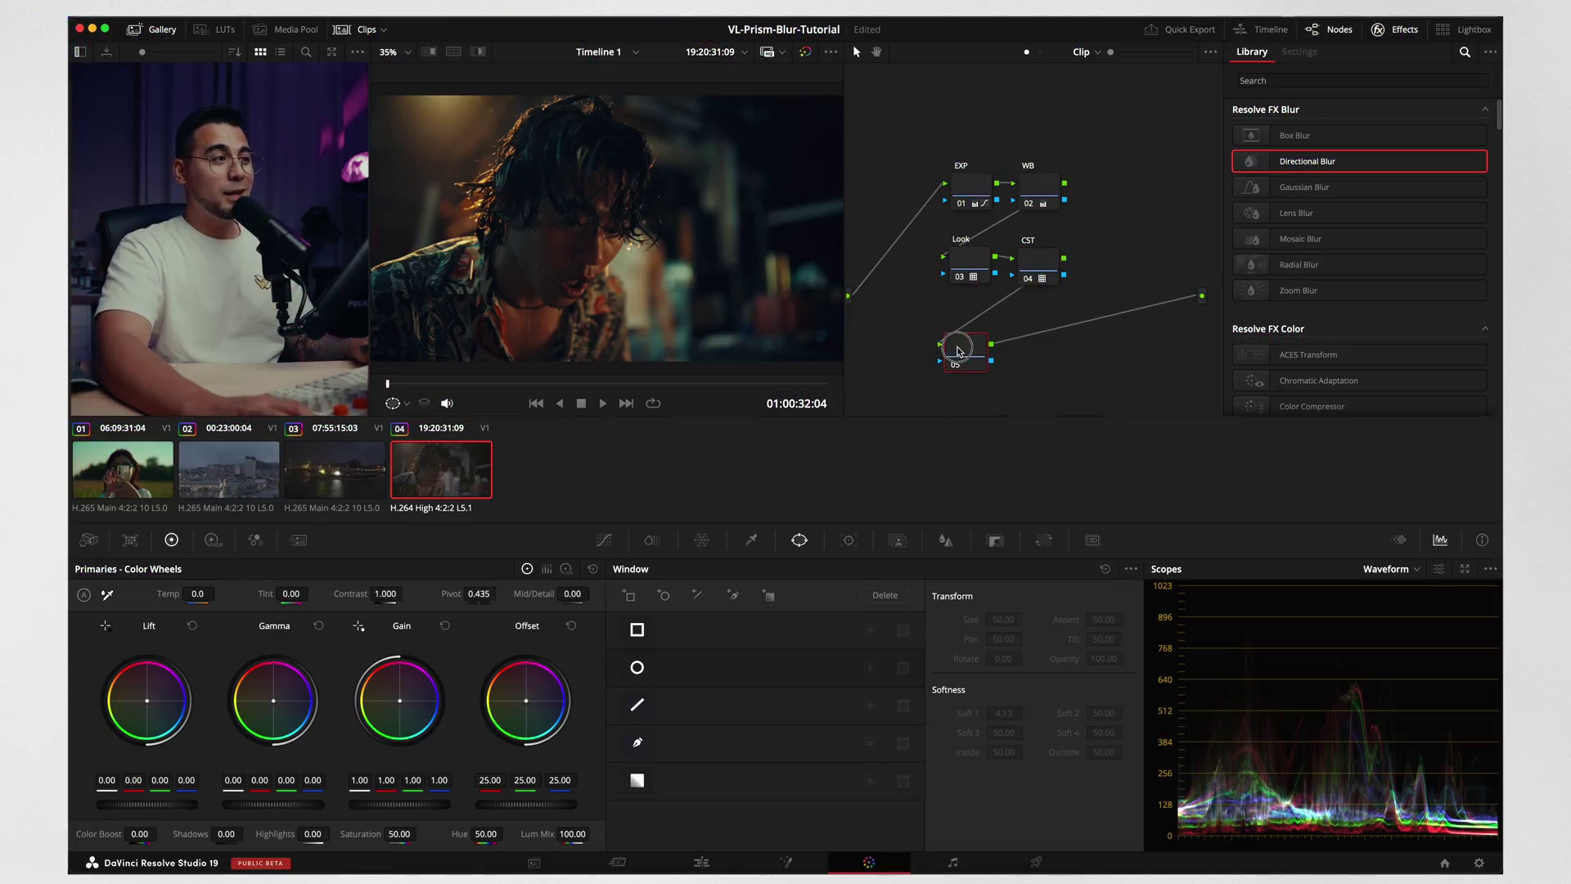
left_click(1286, 79)
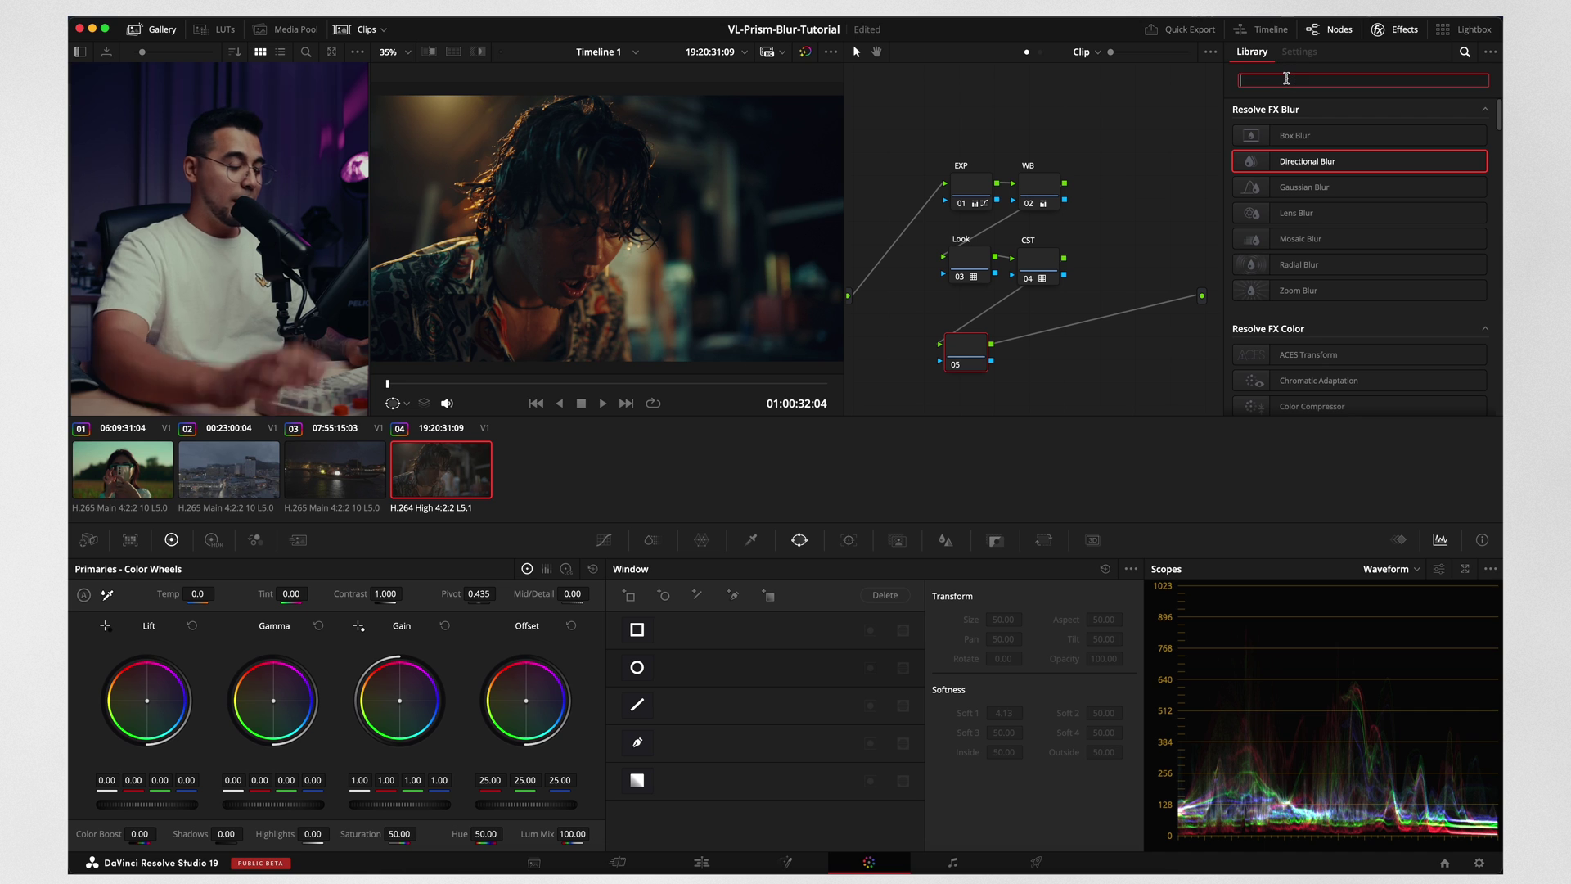
type("prism")
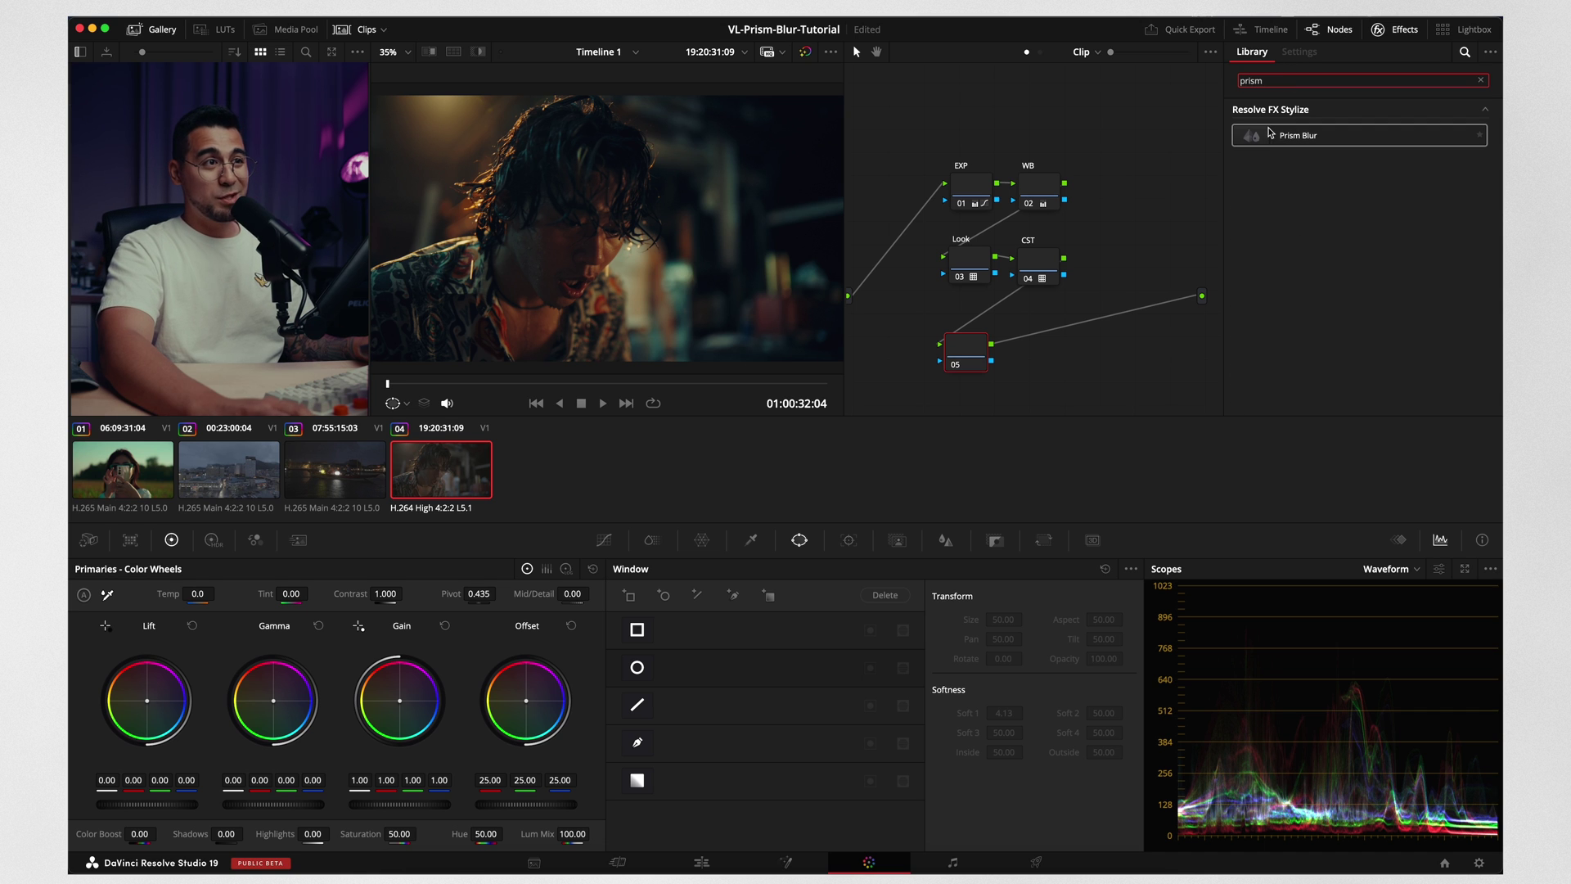
left_click_drag(1296, 135, 976, 352)
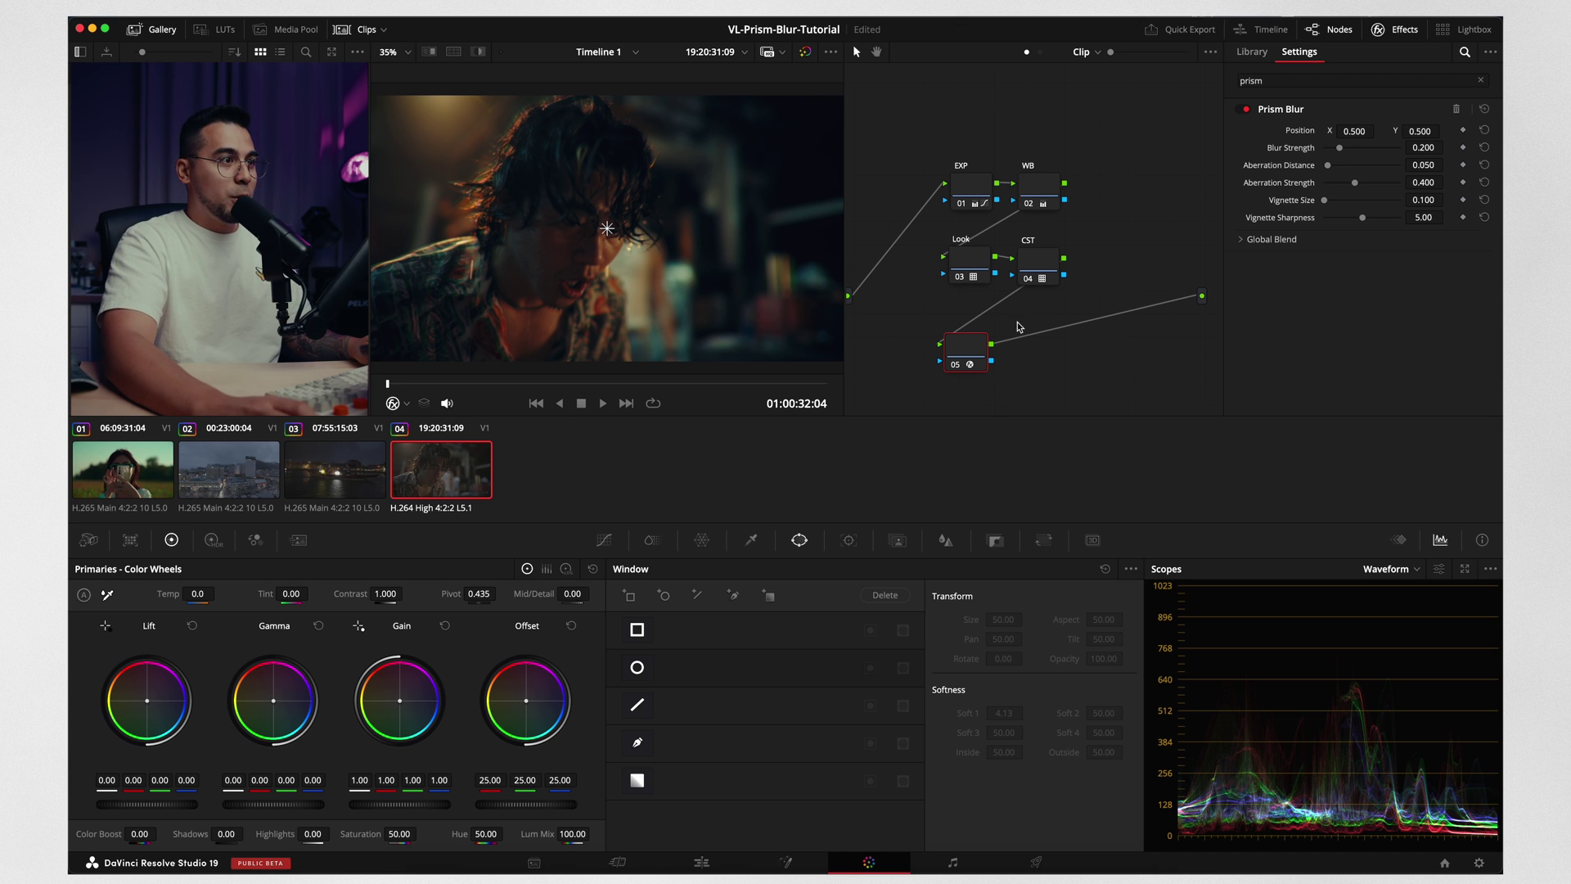
Show window controls in the viewer, raise Aberration Strength to 1.000 and nudge Aberration Distance to 0.020
left_click(405, 404)
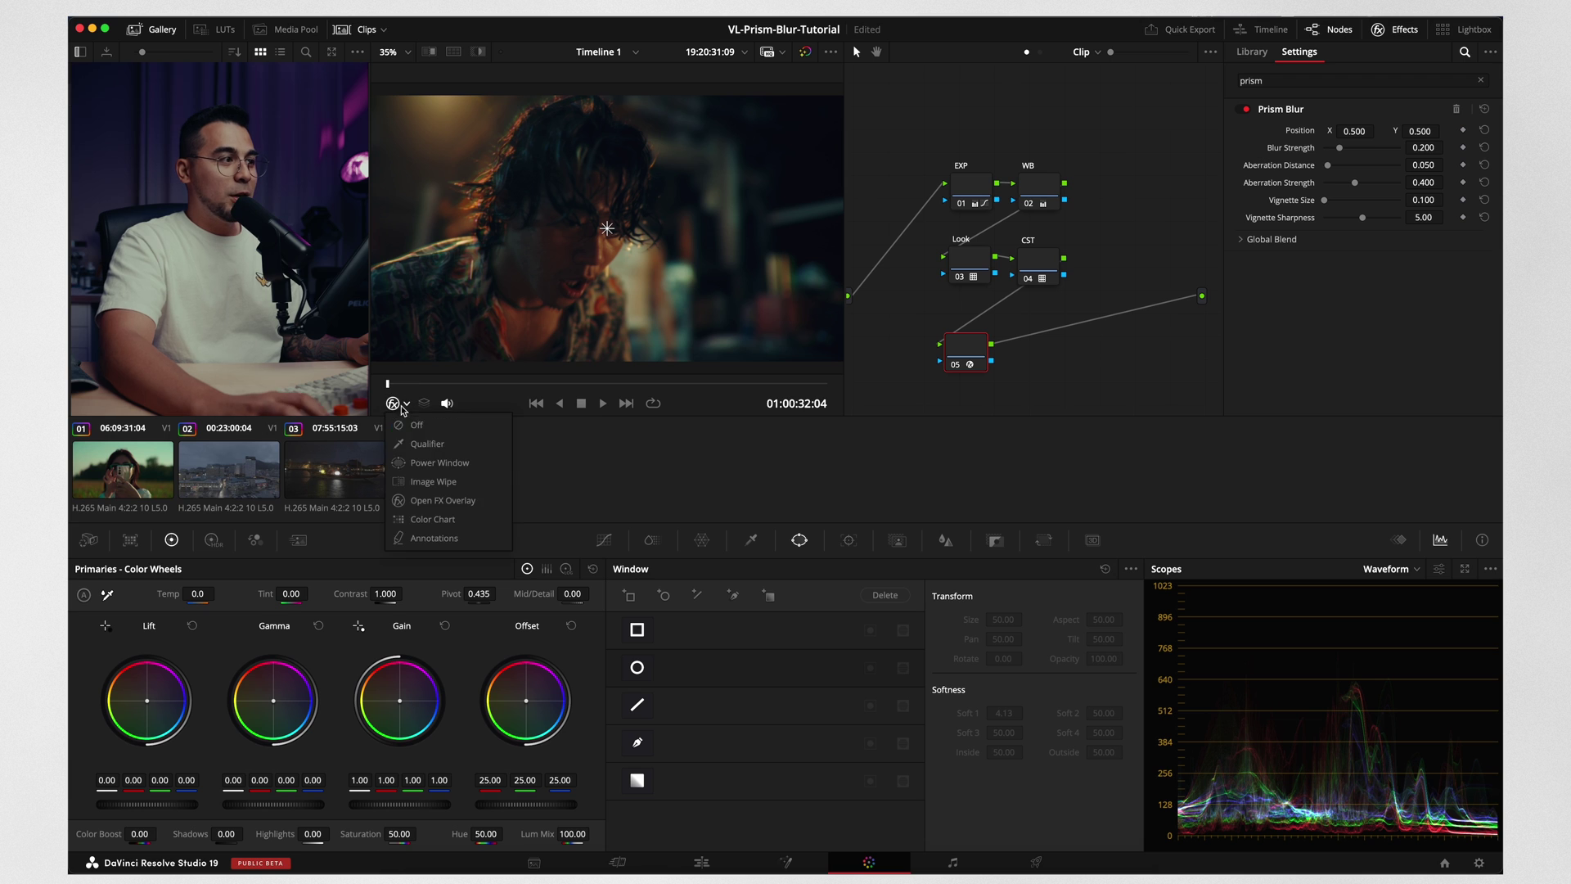
left_click(430, 447)
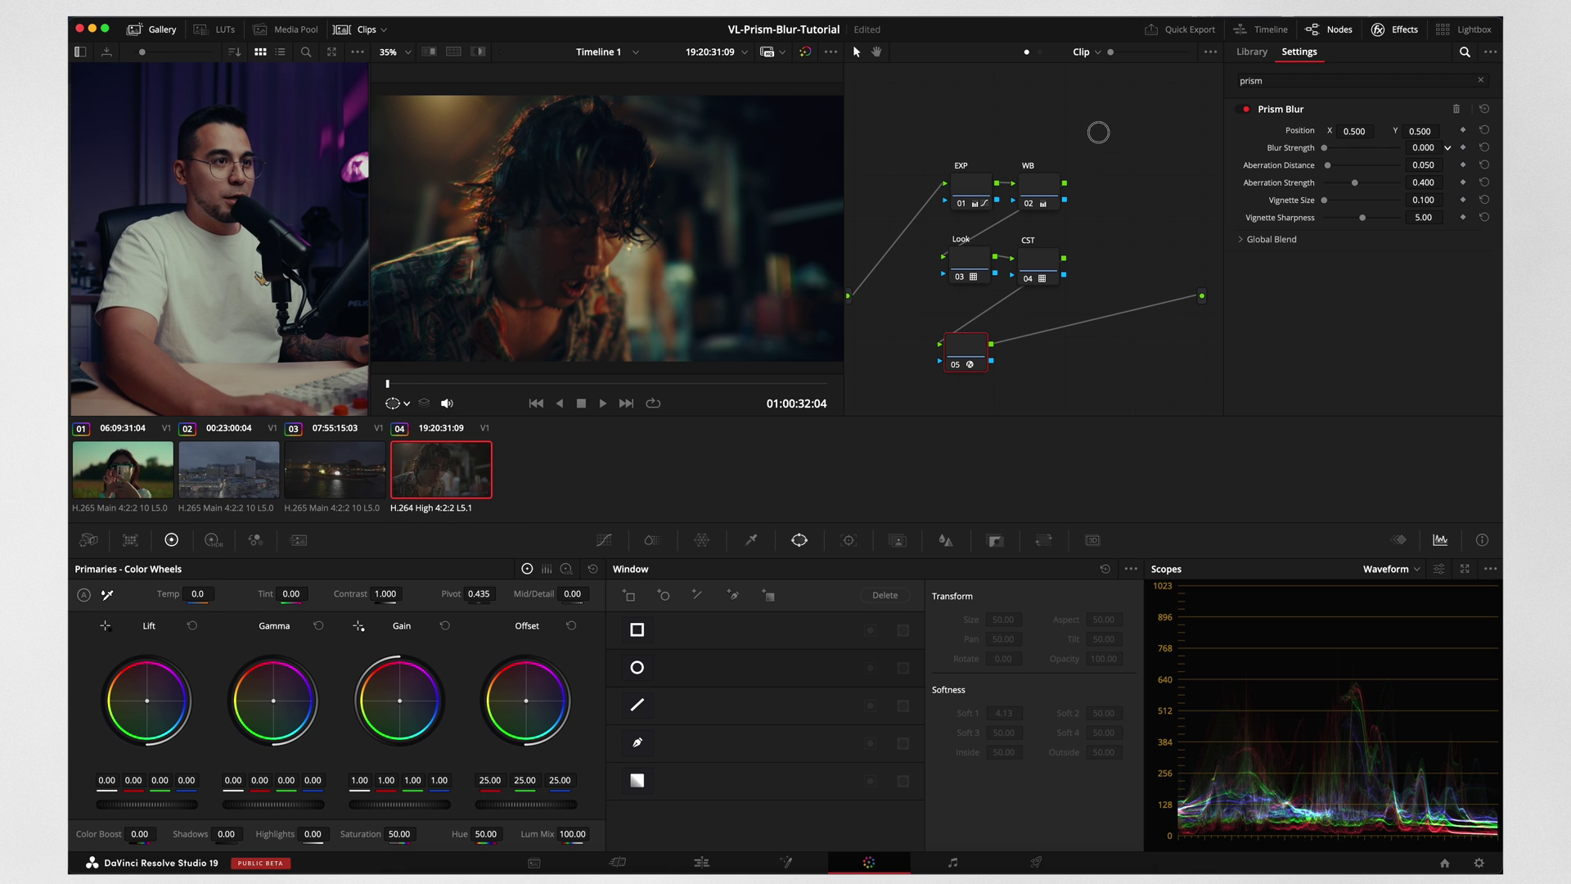
left_click_drag(1426, 177, 1452, 179)
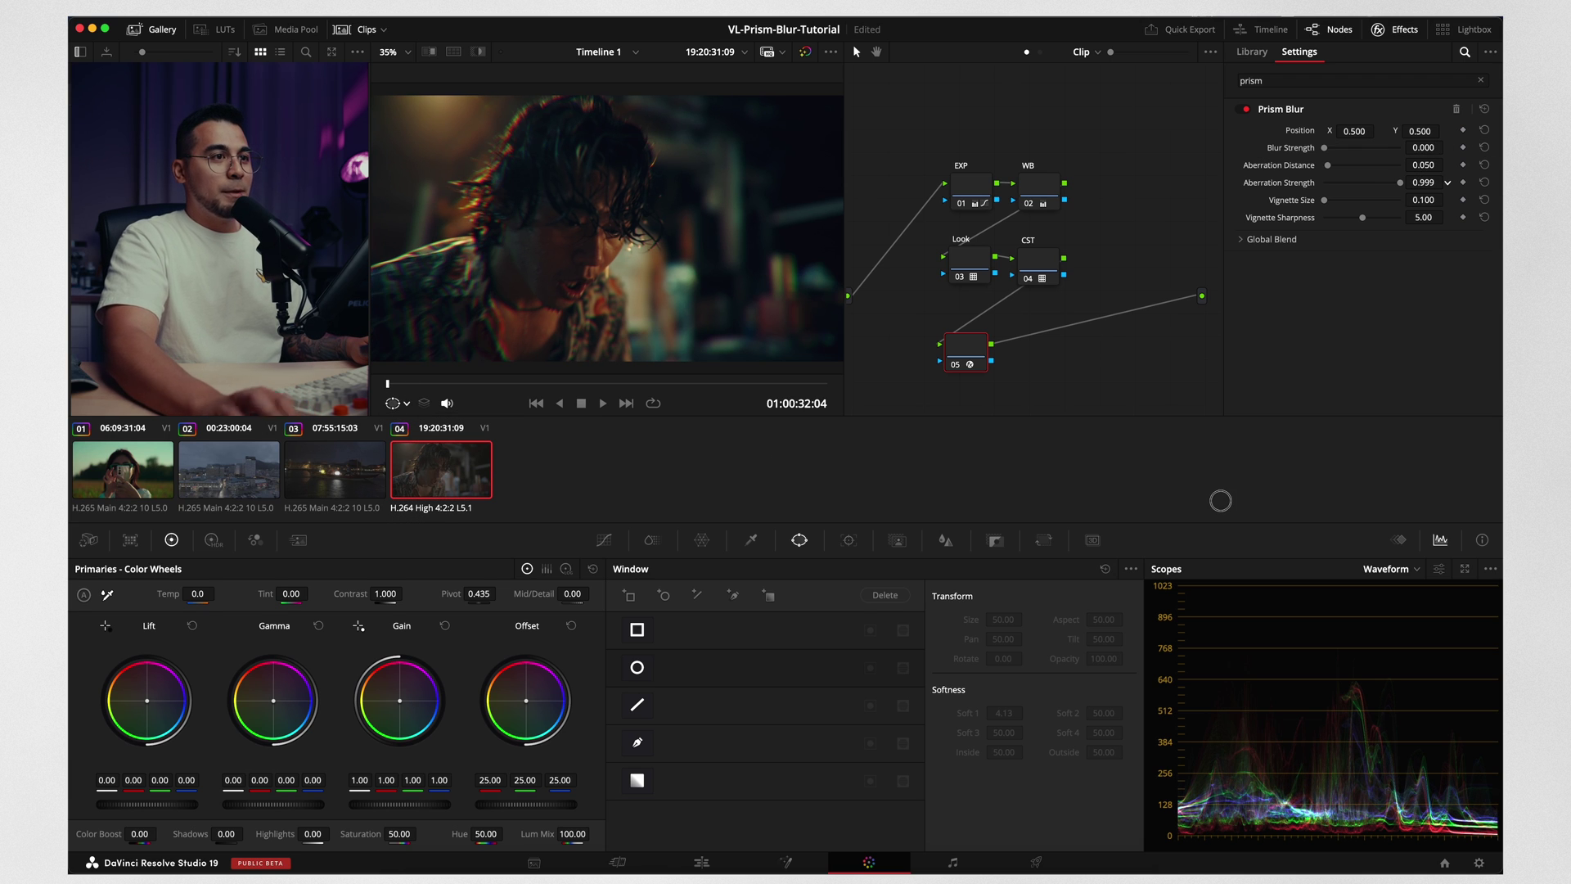
left_click_drag(1438, 170, 1423, 165)
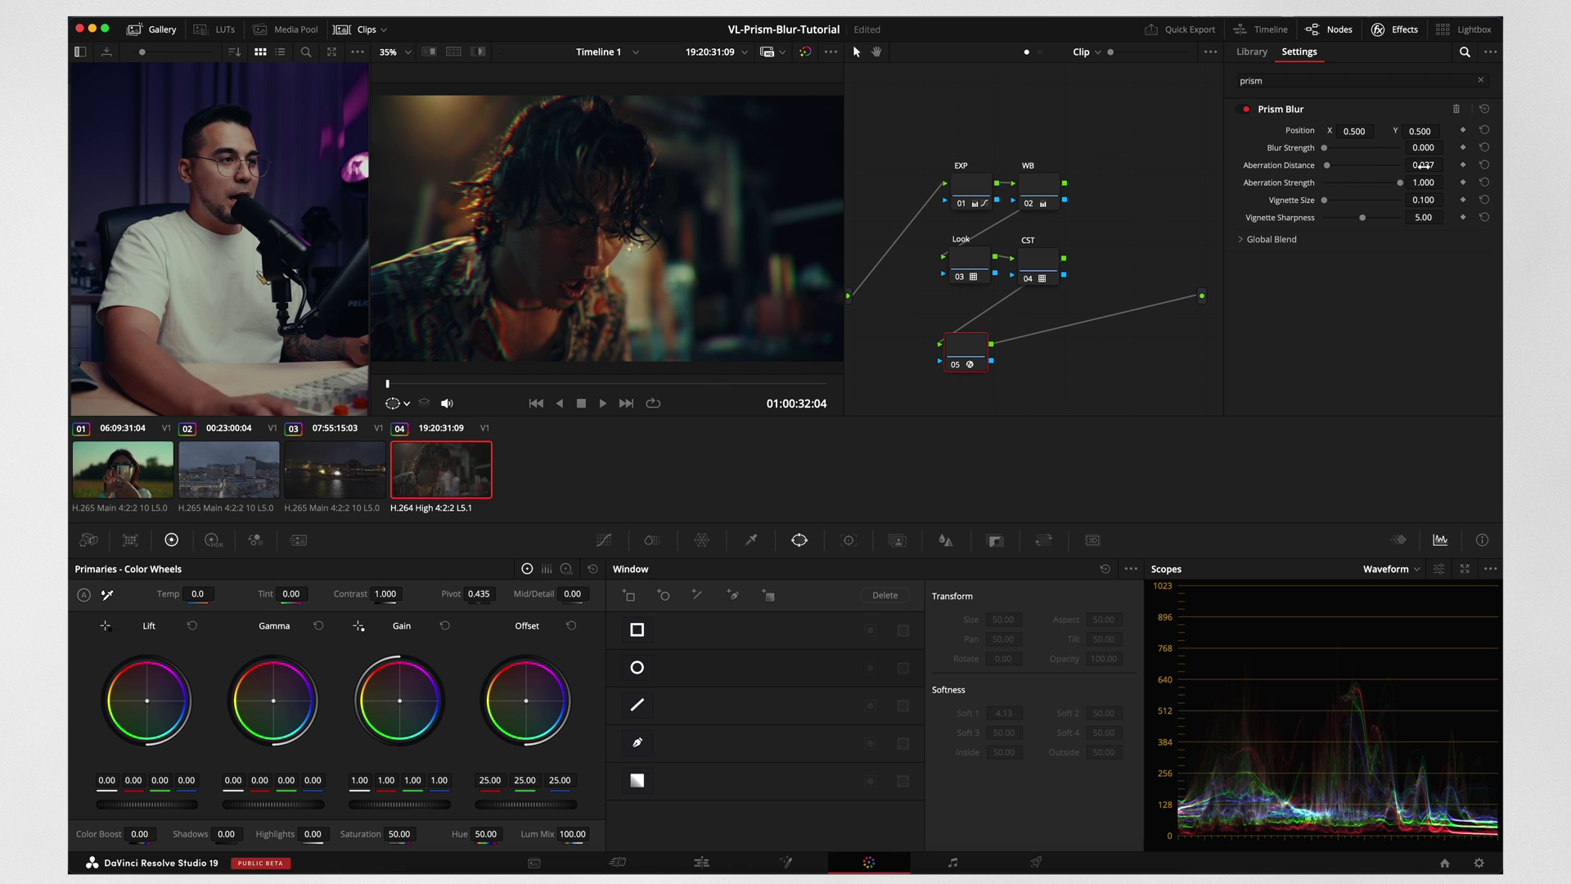
Add a circle window to the Prism Blur node, shaped as a tall, softly feathered oval over the man's face
left_click(650, 668)
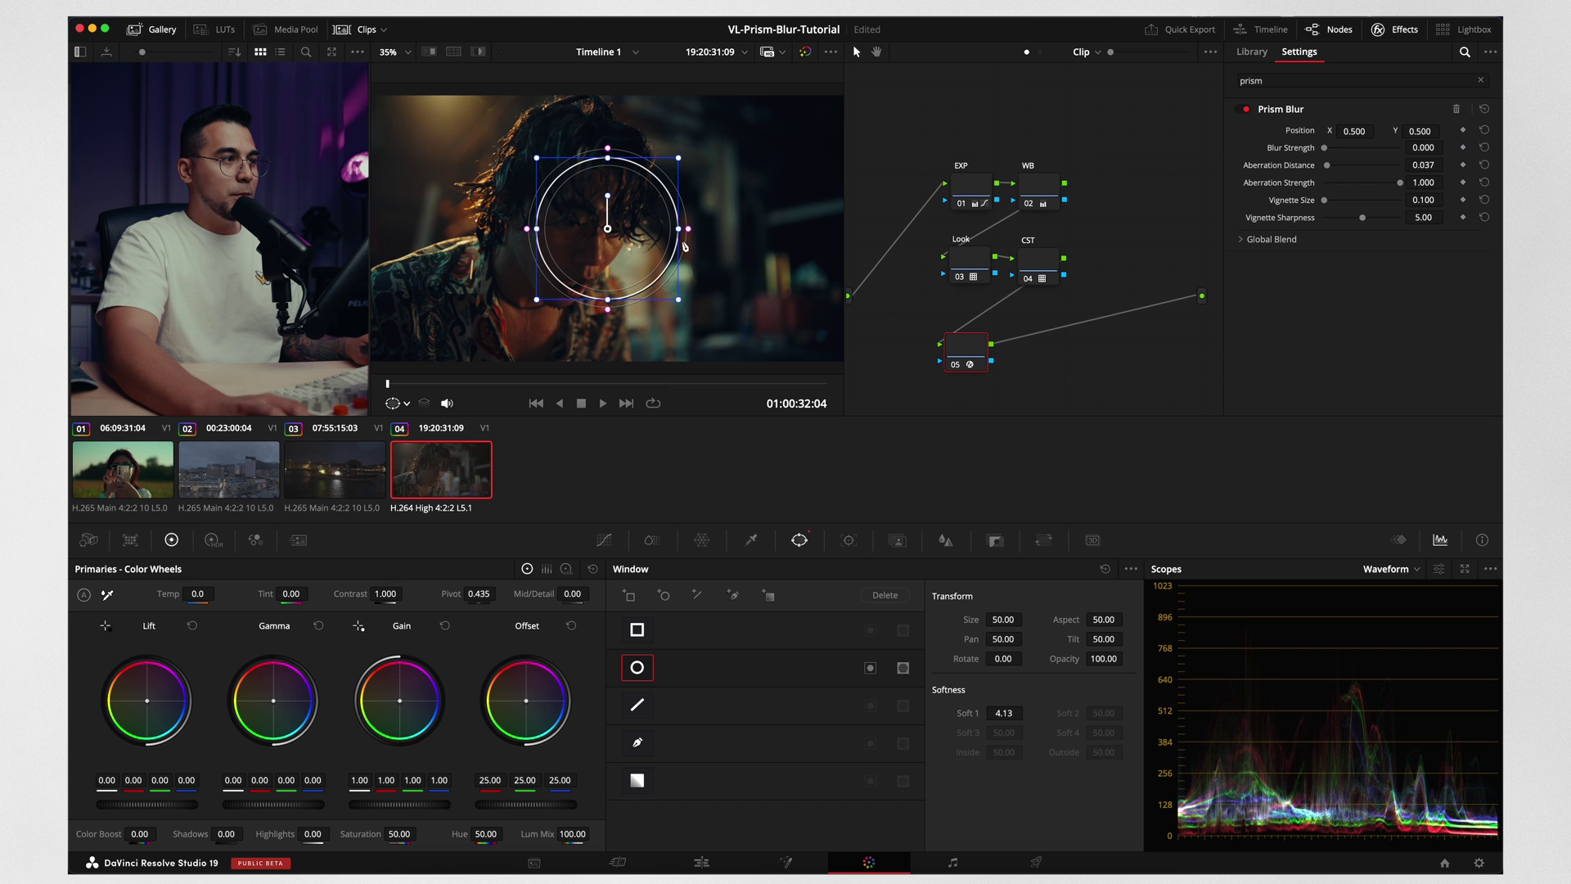
left_click_drag(685, 237, 713, 231)
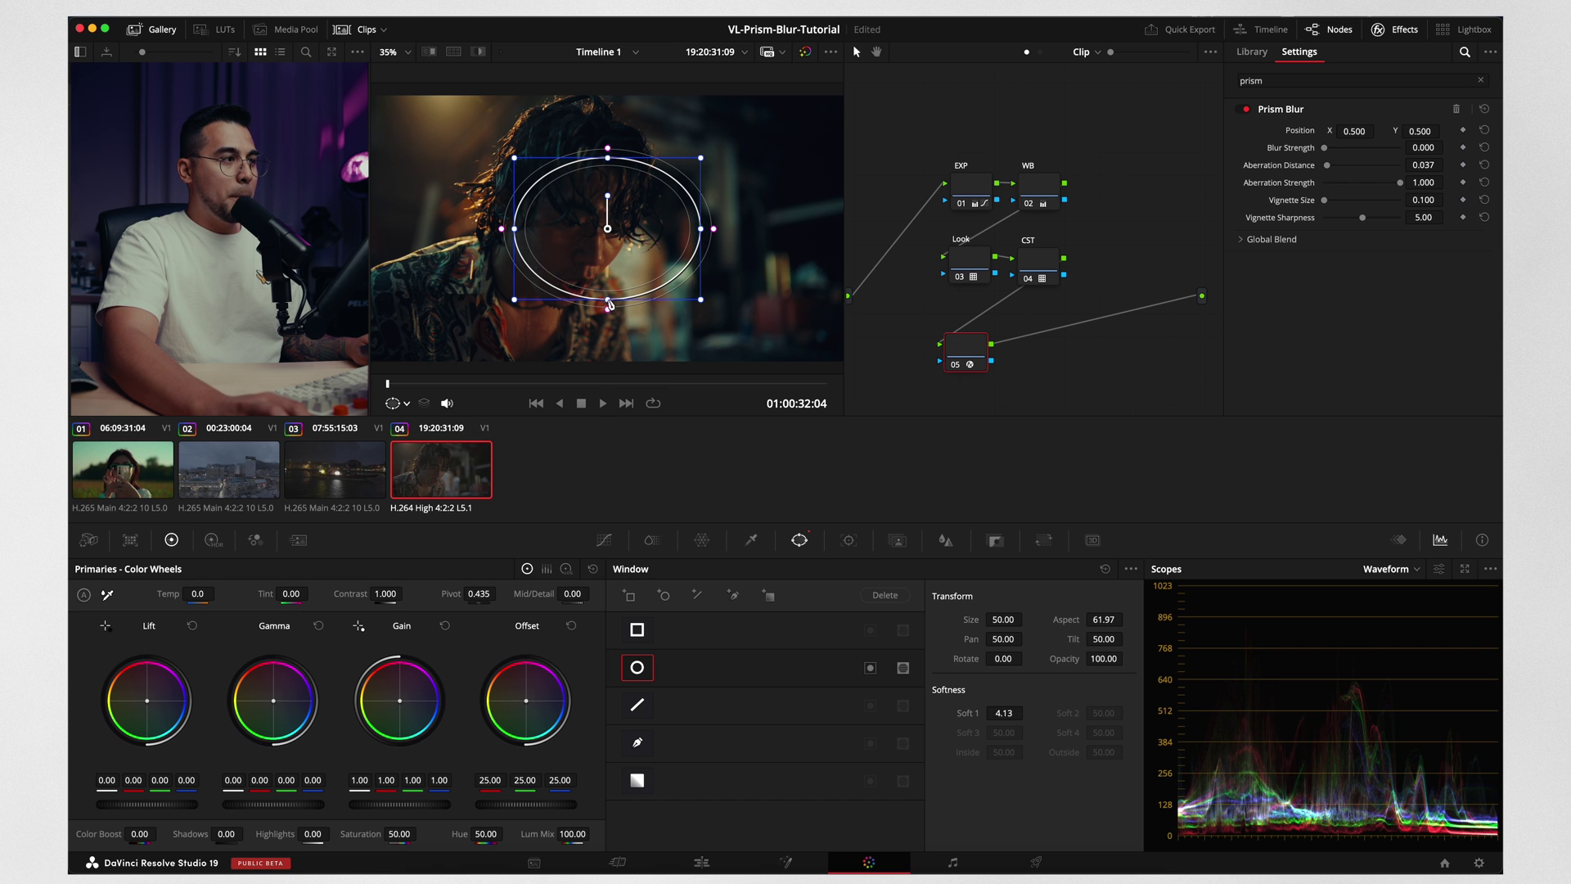
left_click_drag(609, 304, 609, 365)
left_click_drag(603, 223, 571, 237)
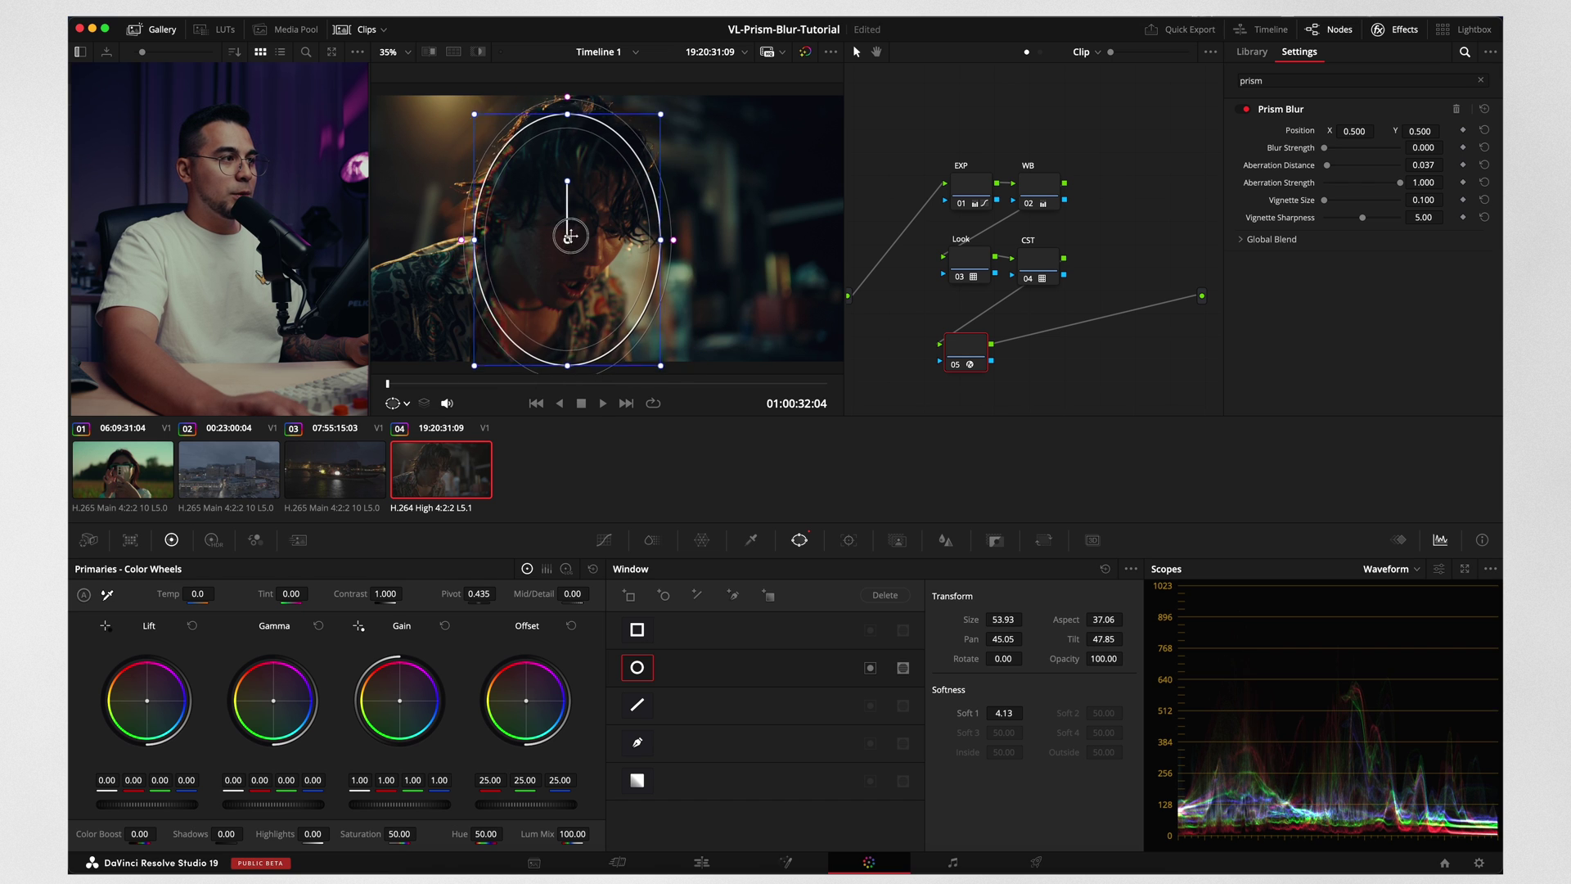
left_click_drag(462, 239, 439, 238)
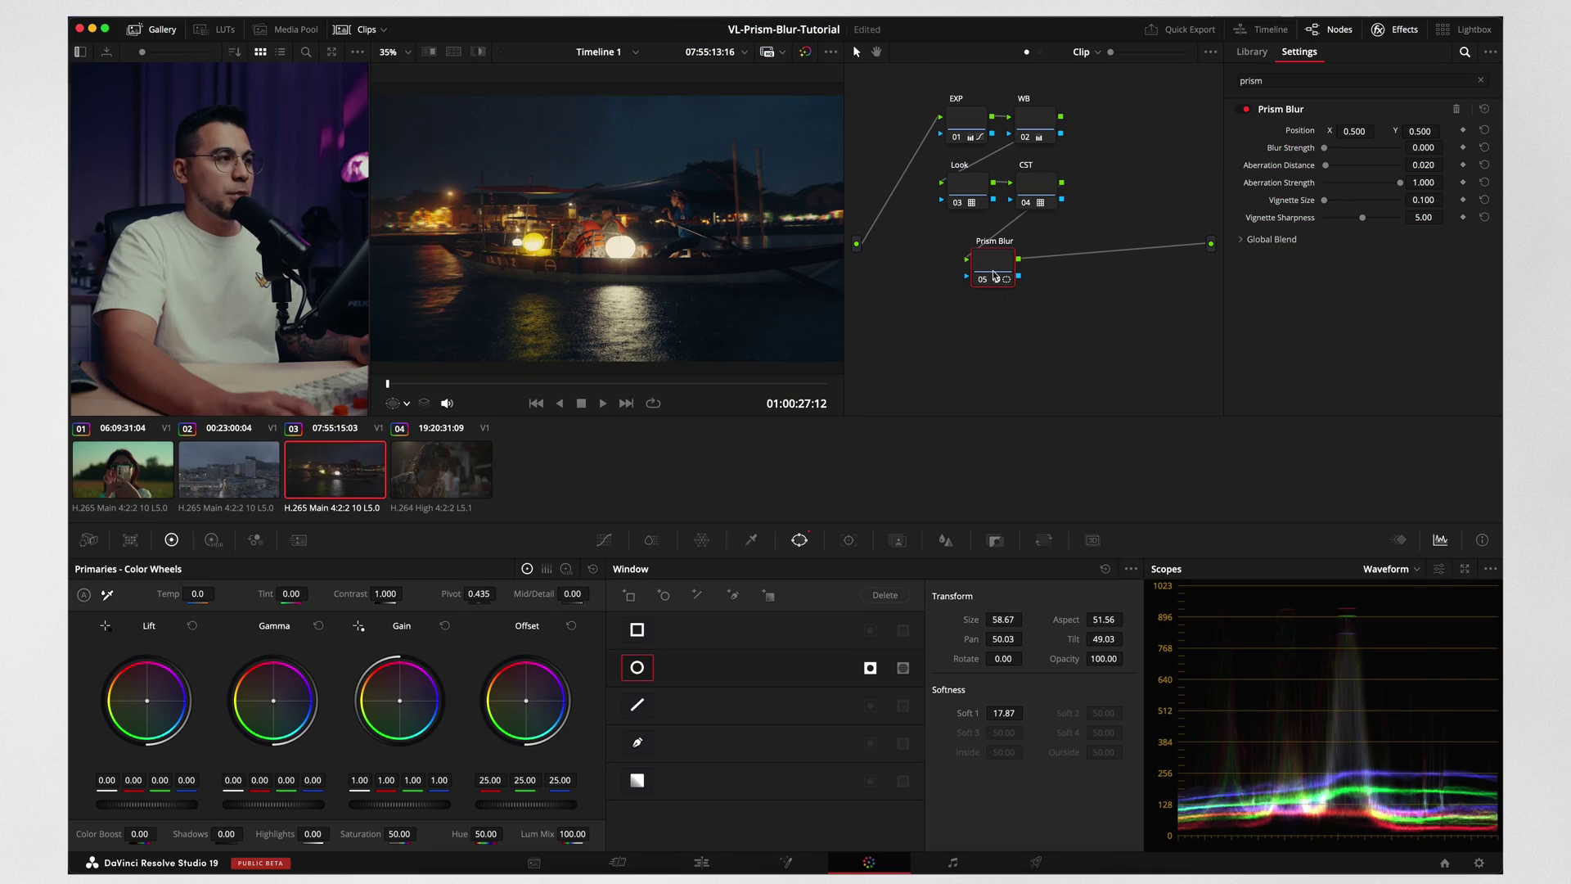
Preview the boat clip full screen with Cmd+F, then lower its Aberration Distance slightly
key("super+f")
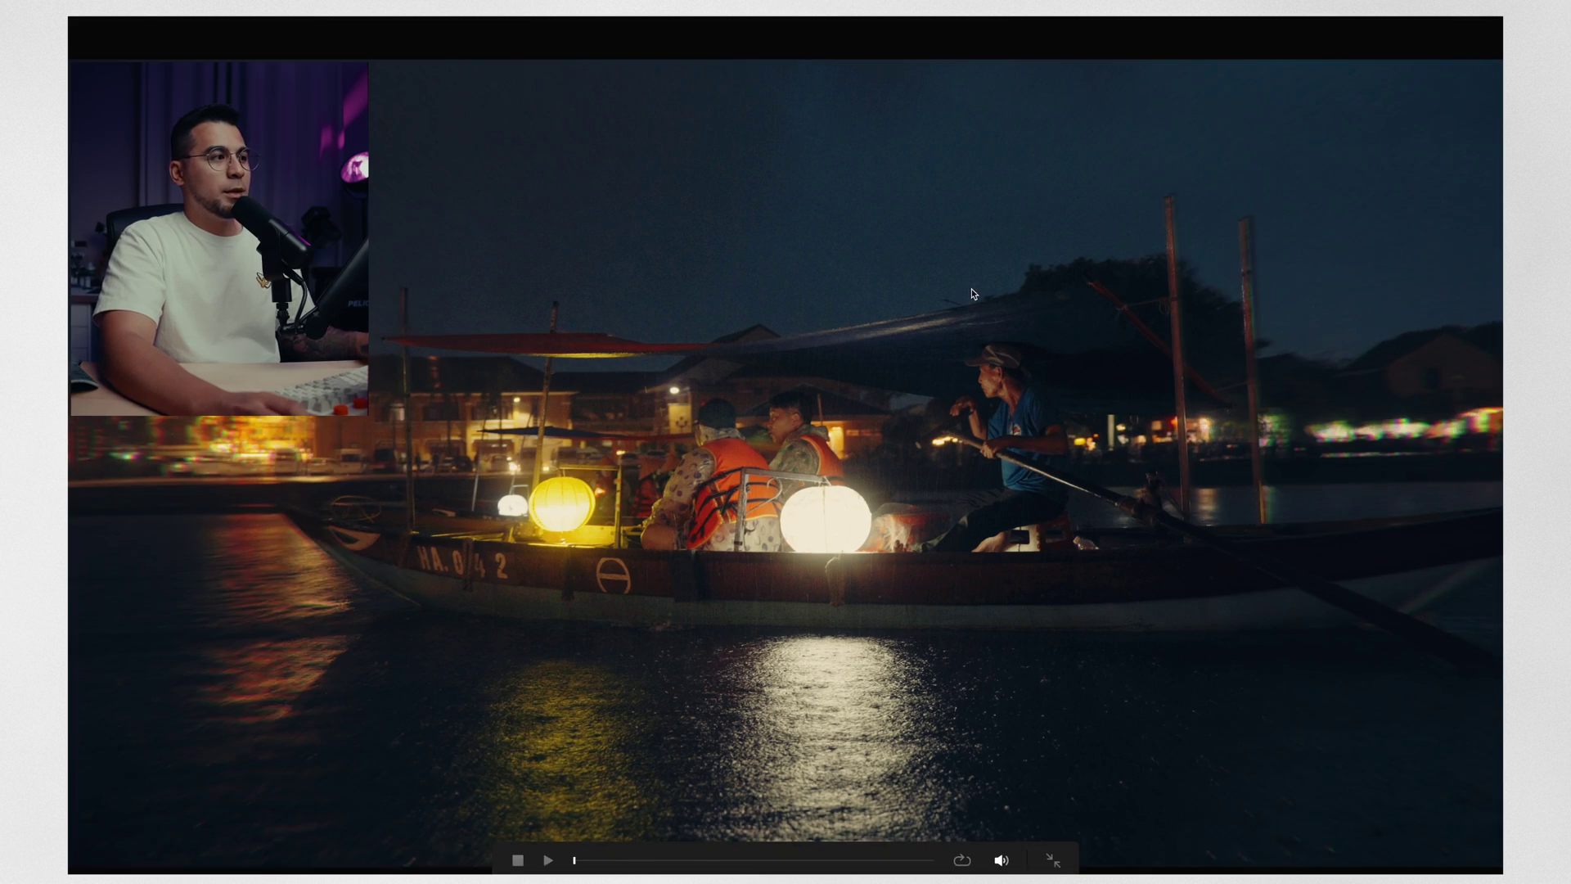
key("super+f")
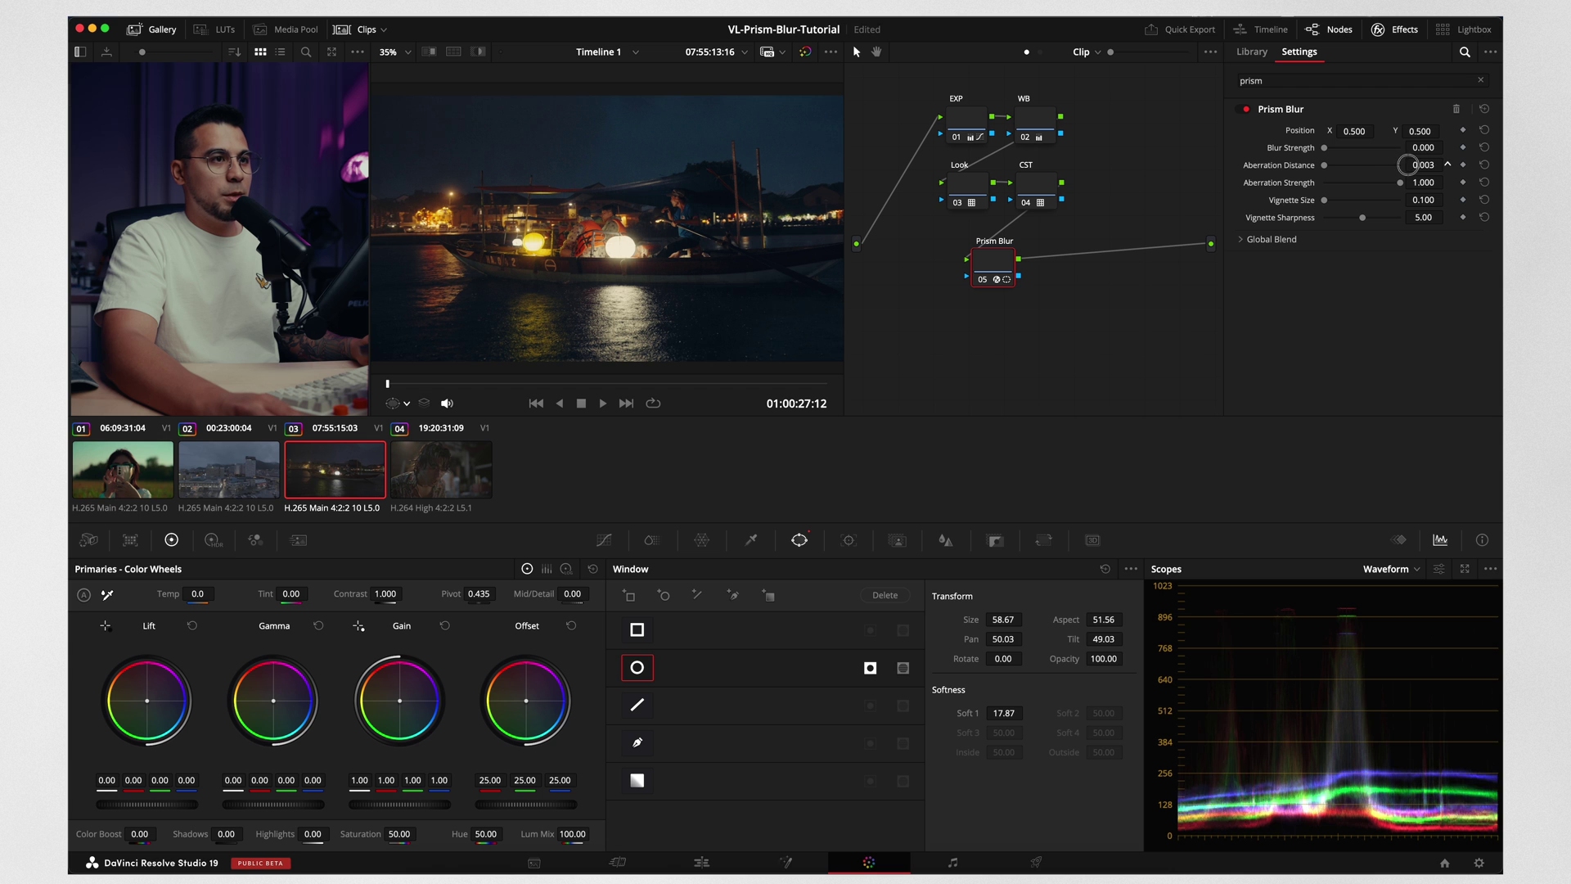
left_click_drag(1425, 160, 1418, 164)
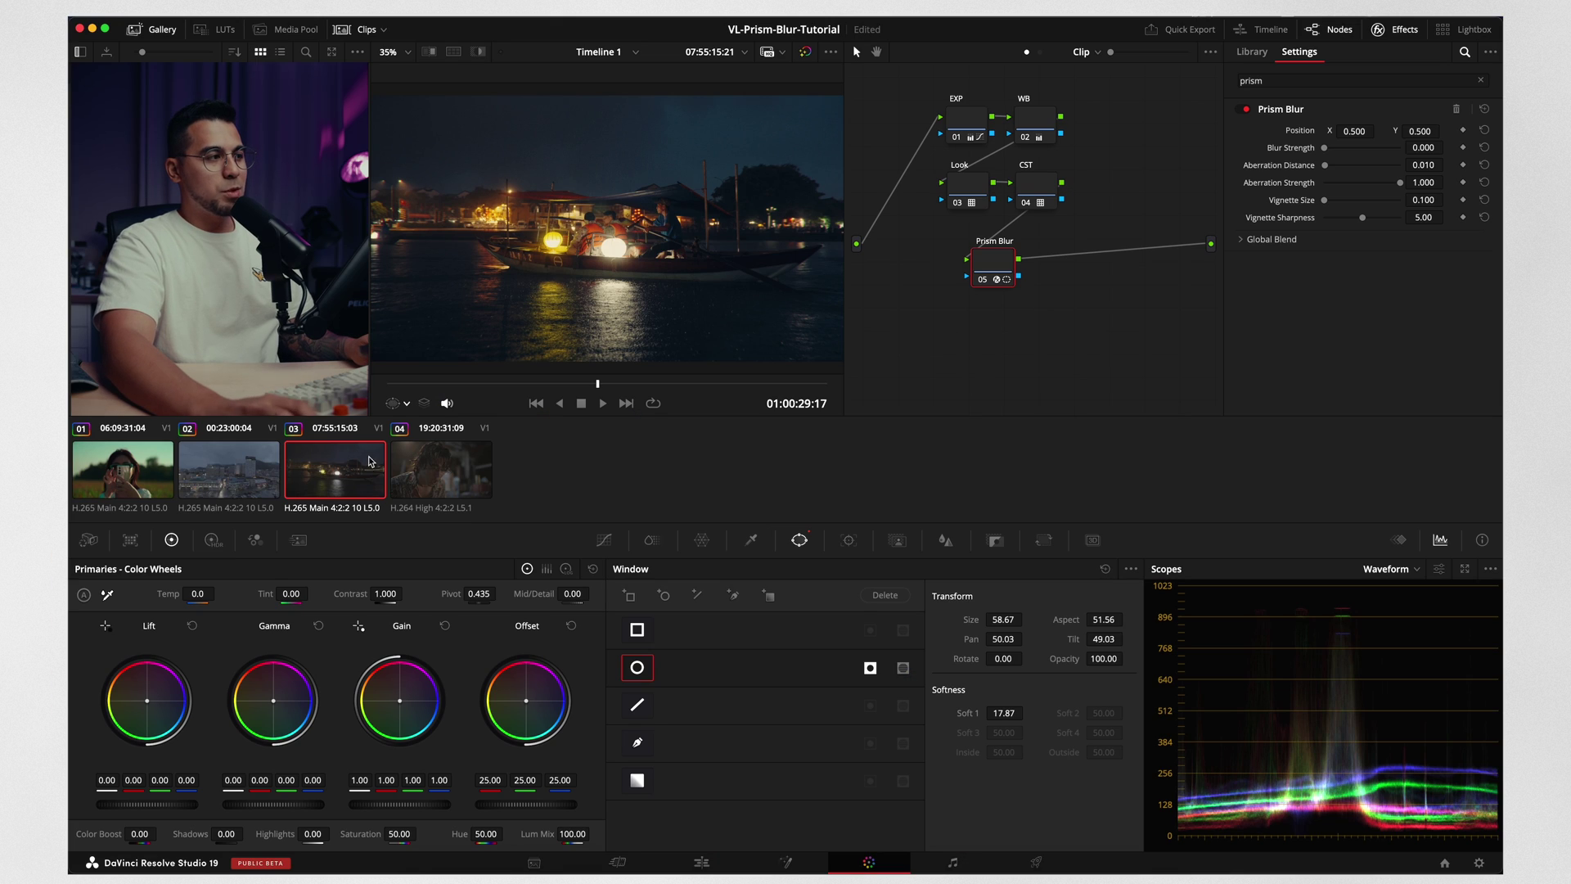
On the city clip, insert the windowed Prism Blur node after CST and reduce Aberration Distance to about 0.008
key("Up")
left_click(1064, 217)
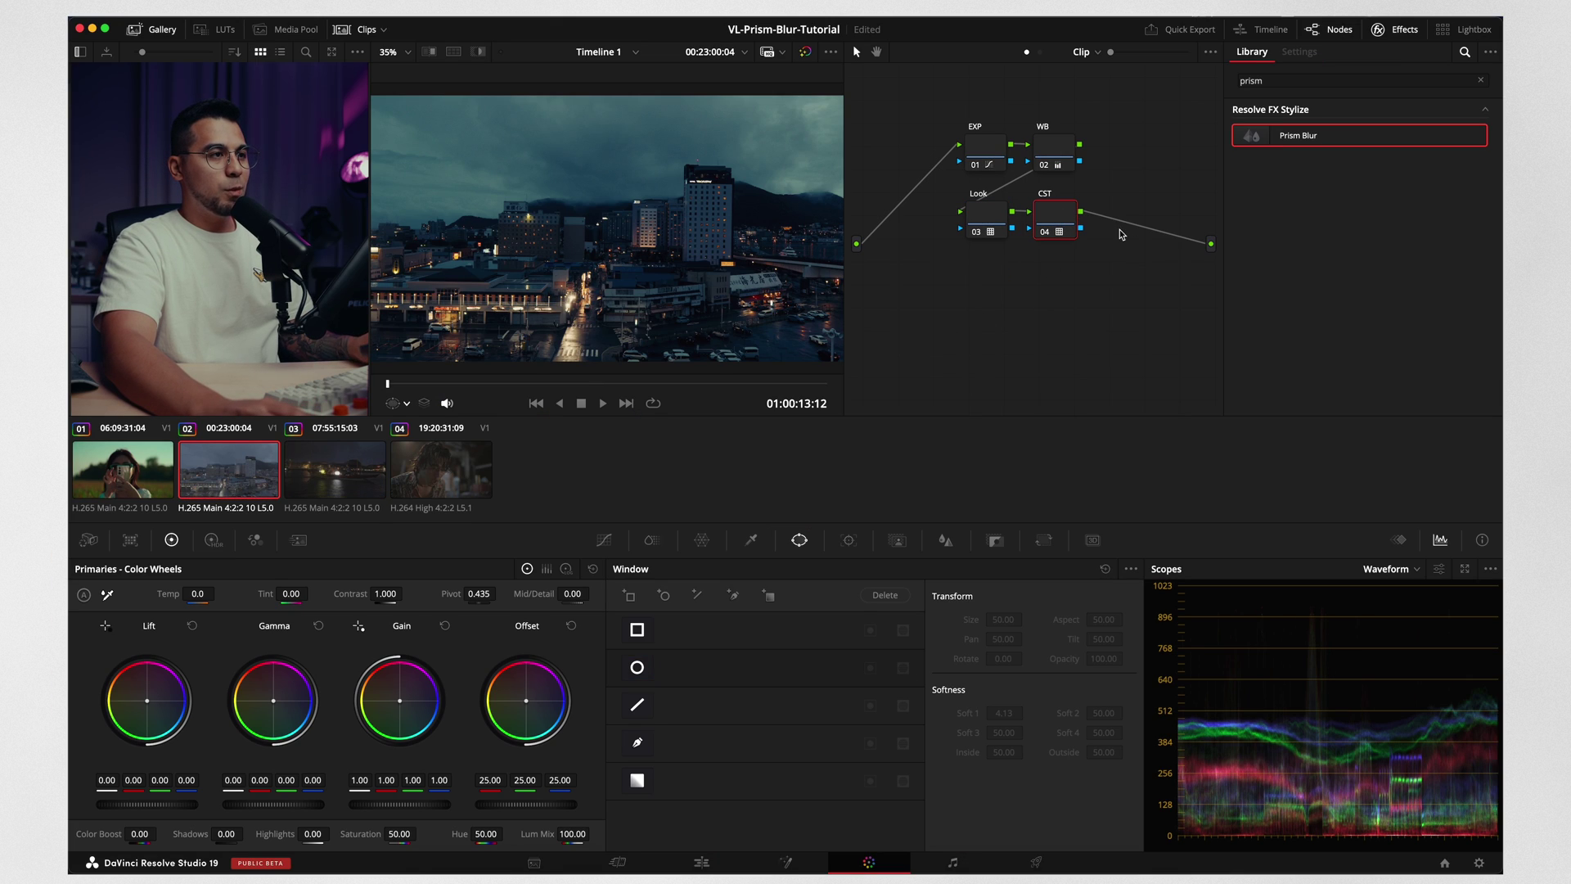
left_click_drag(1121, 235, 997, 321)
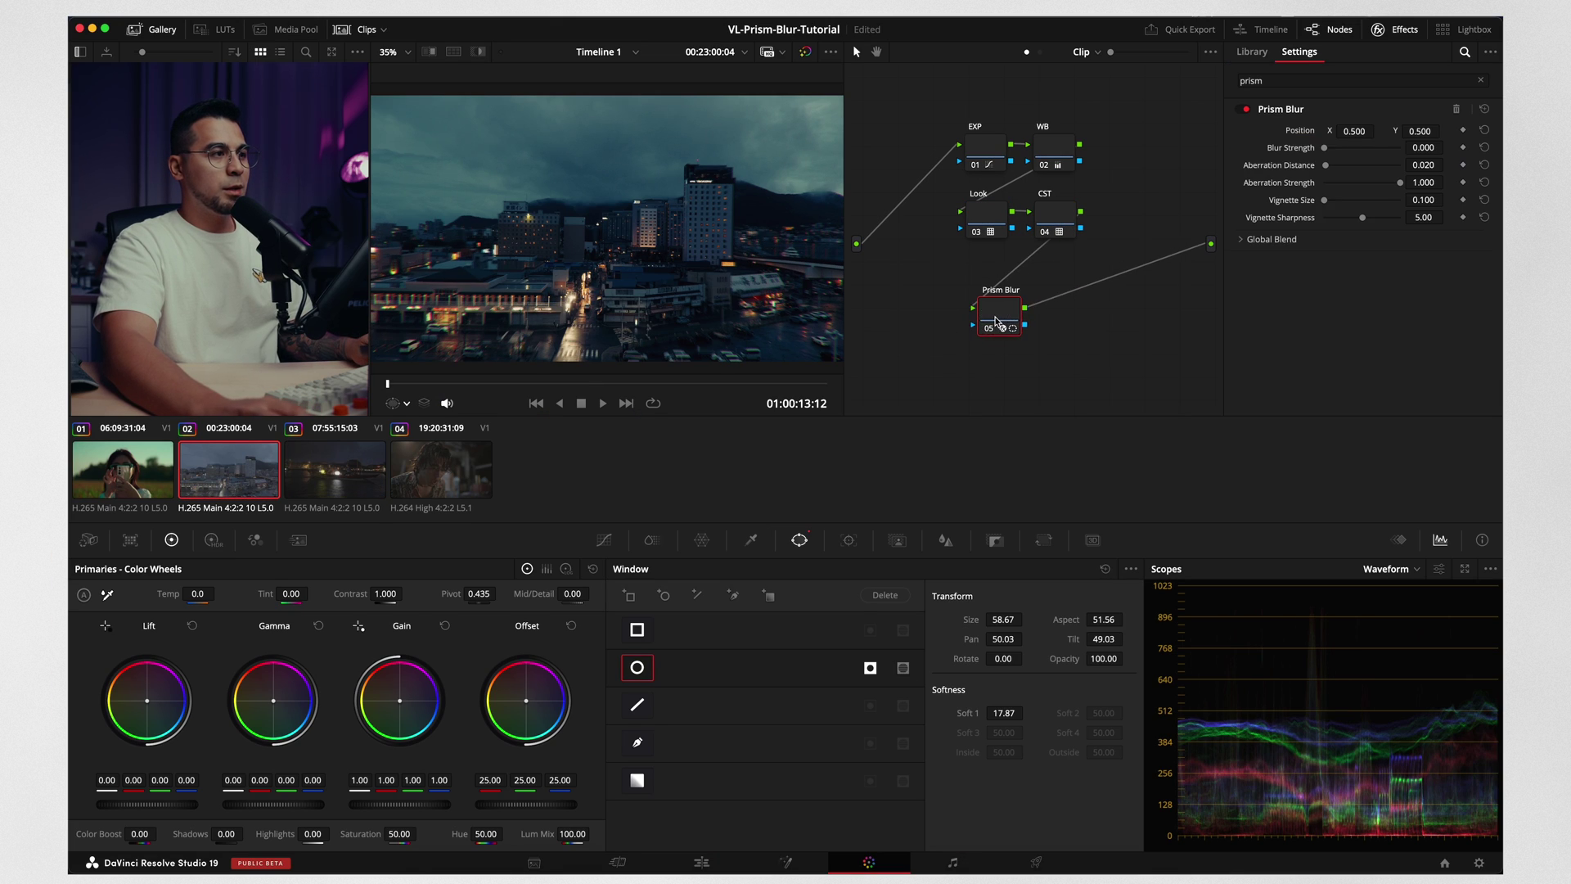
left_click_drag(1428, 164, 1407, 171)
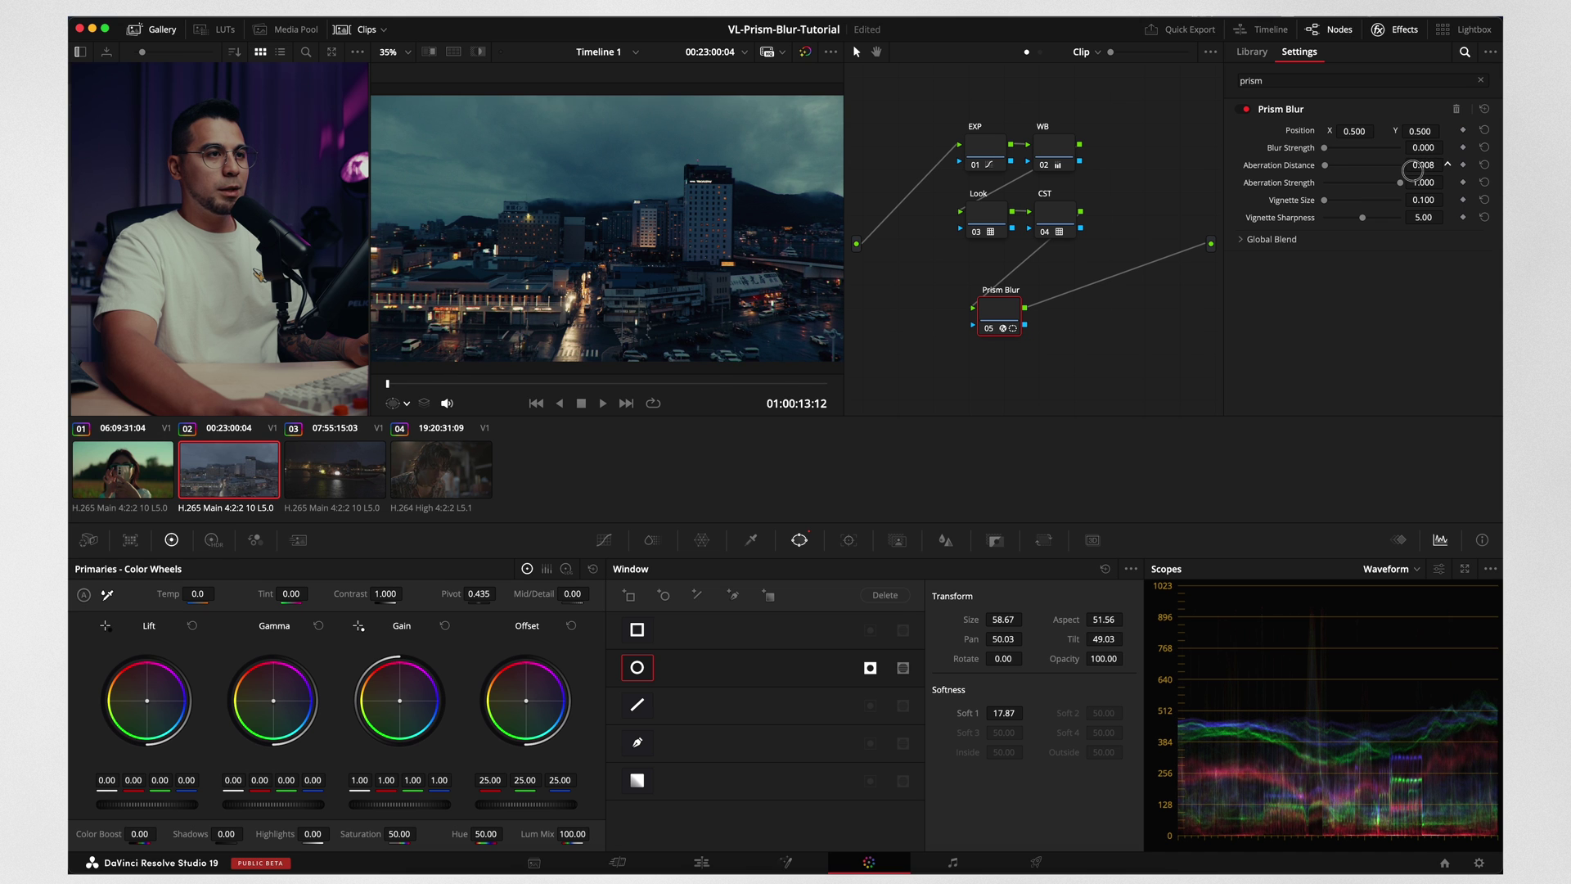